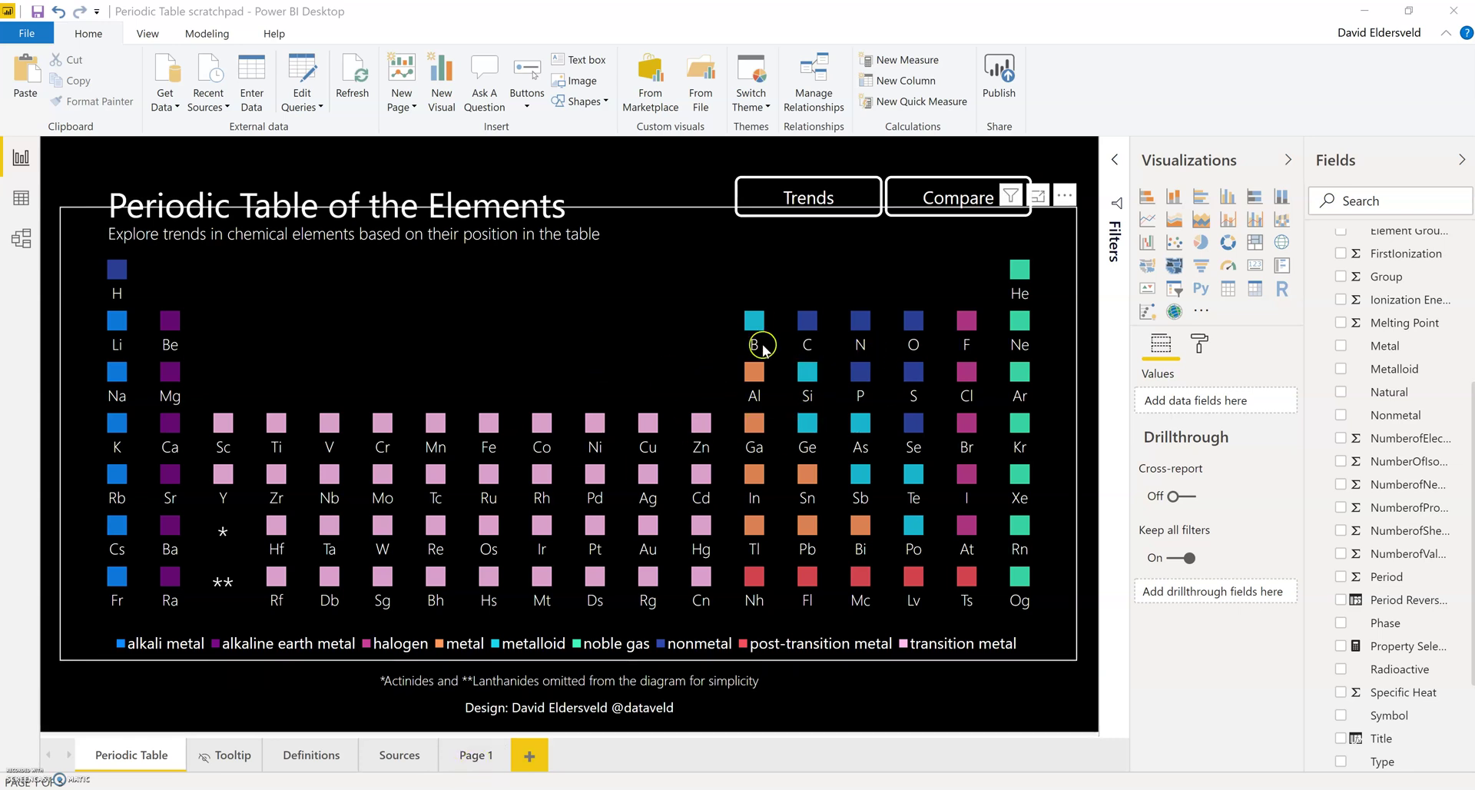
Switch to the blank Page 1 of the Periodic Table report.
left_click(470, 754)
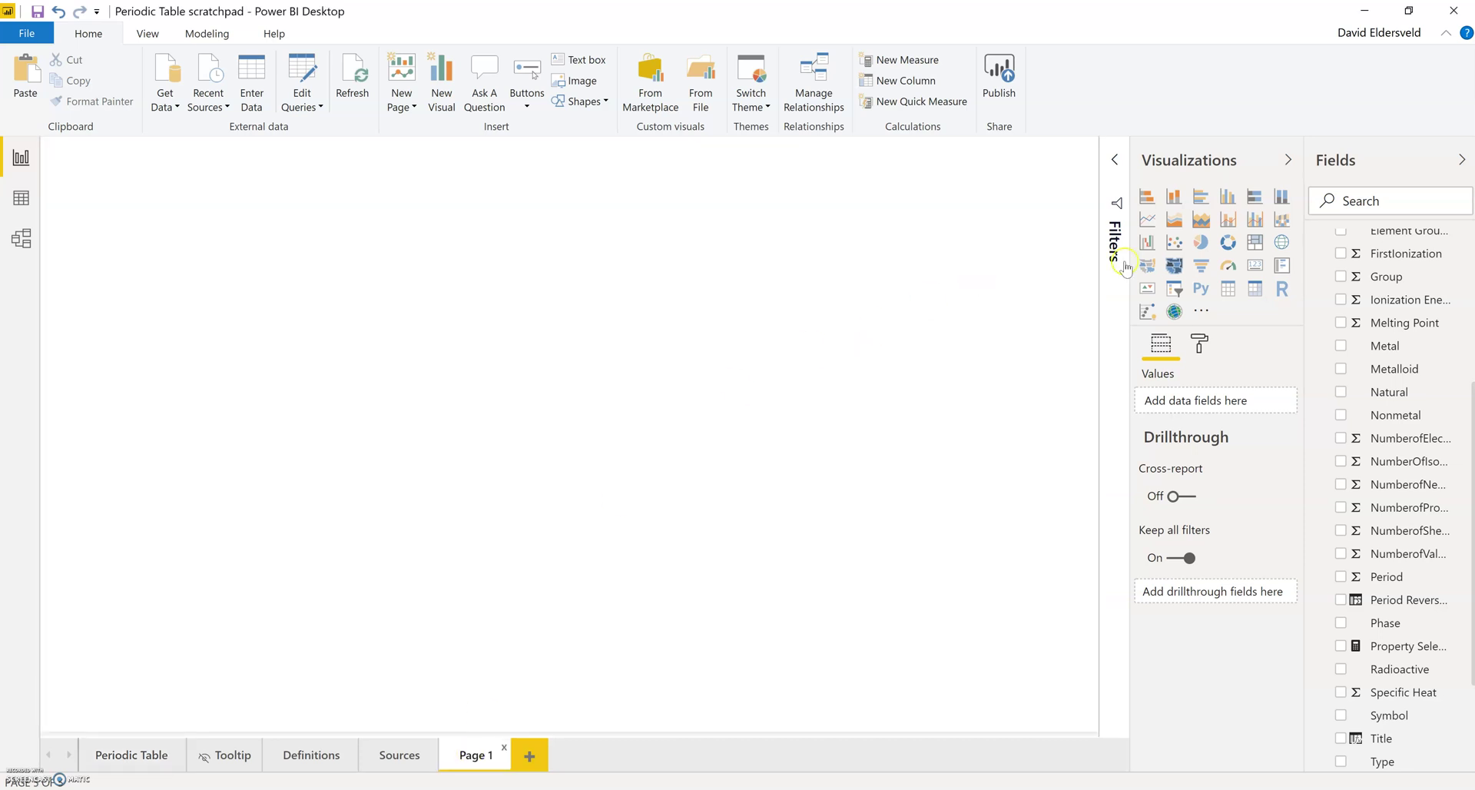
Add a scatter chart and enlarge it to fill most of Page 1.
left_click(1172, 251)
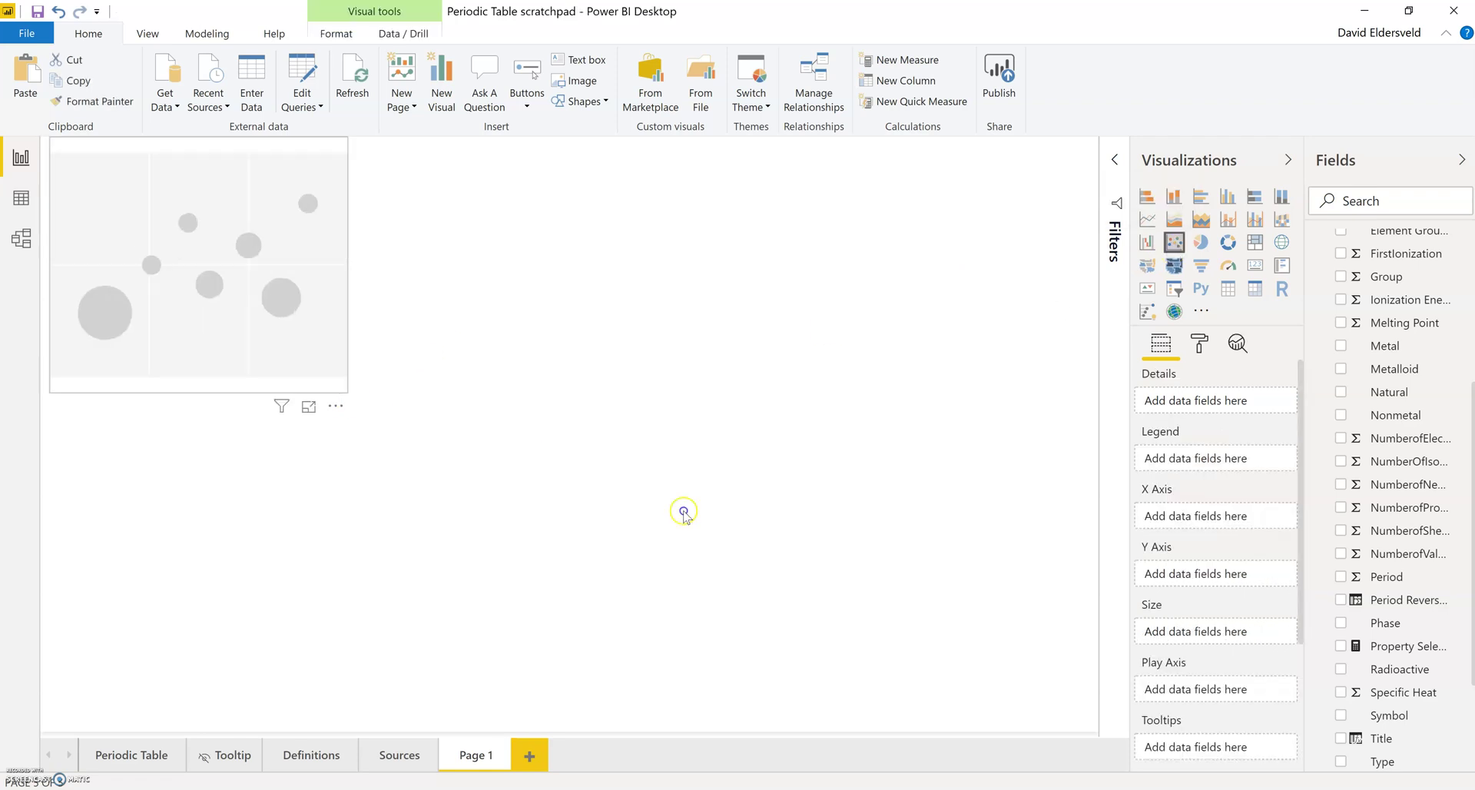
left_click_drag(684, 511, 1054, 686)
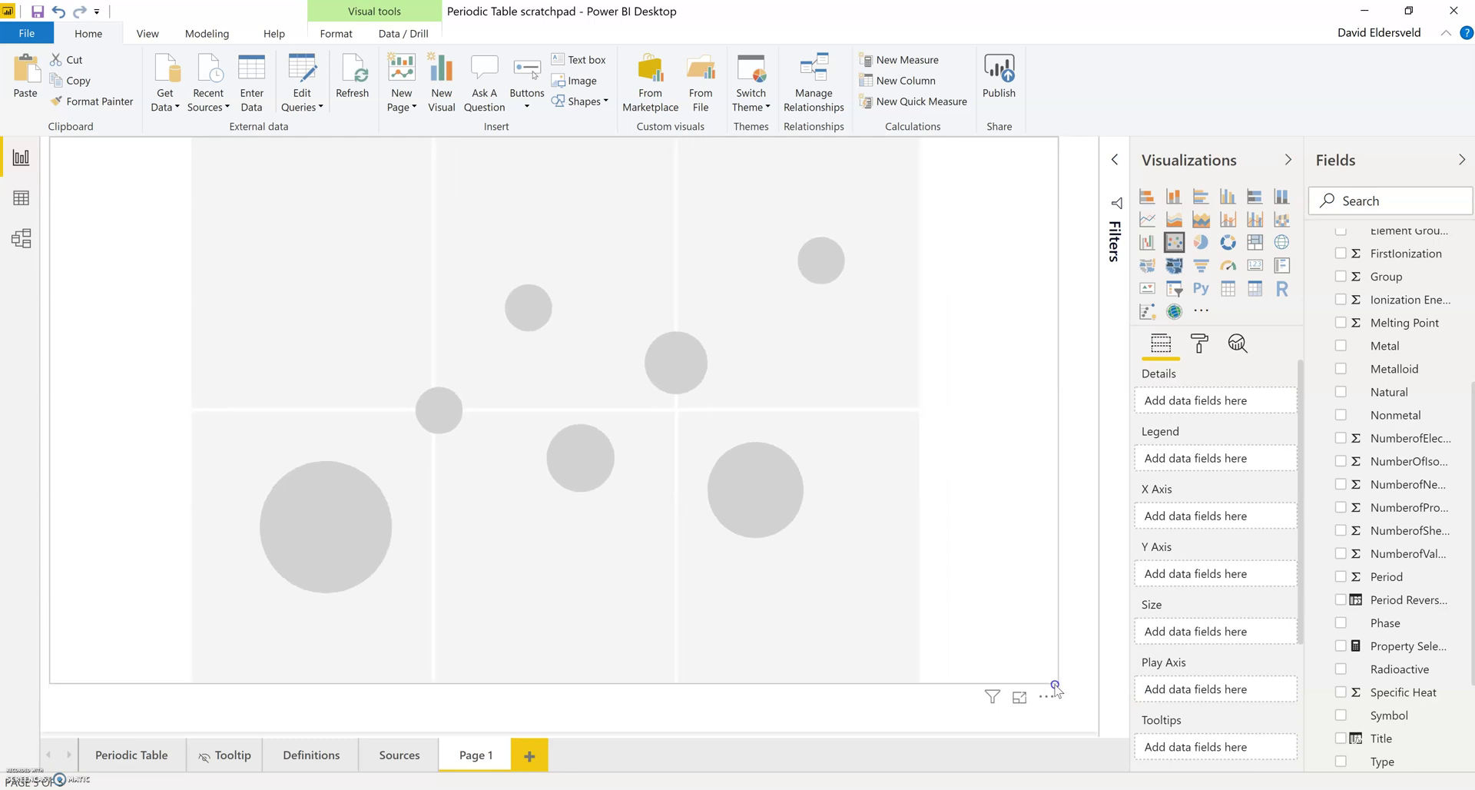
left_click(1069, 688)
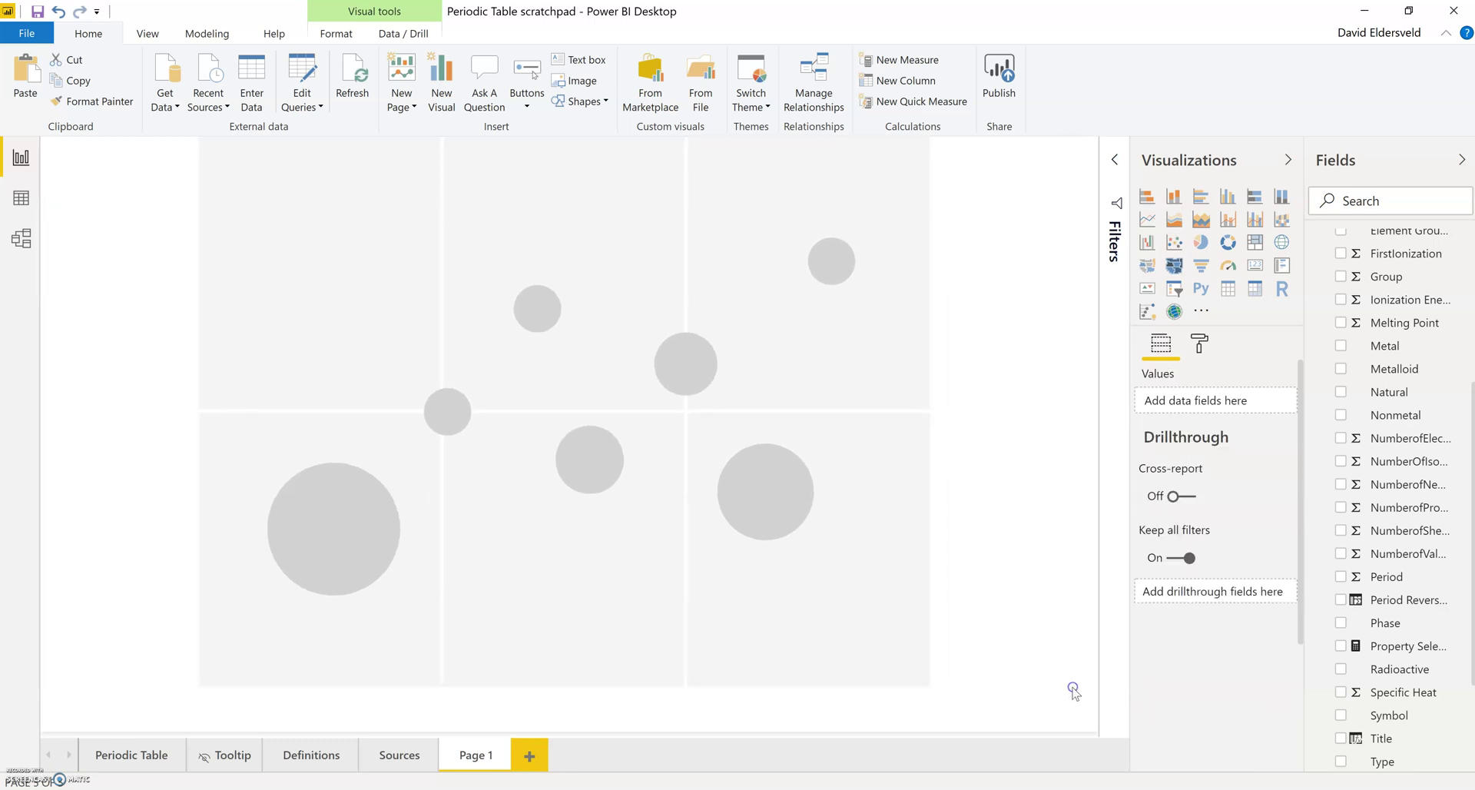
left_click(1069, 465)
Plot the Group field on the scatter chart's X axis.
scroll(1395, 419, "up", 3)
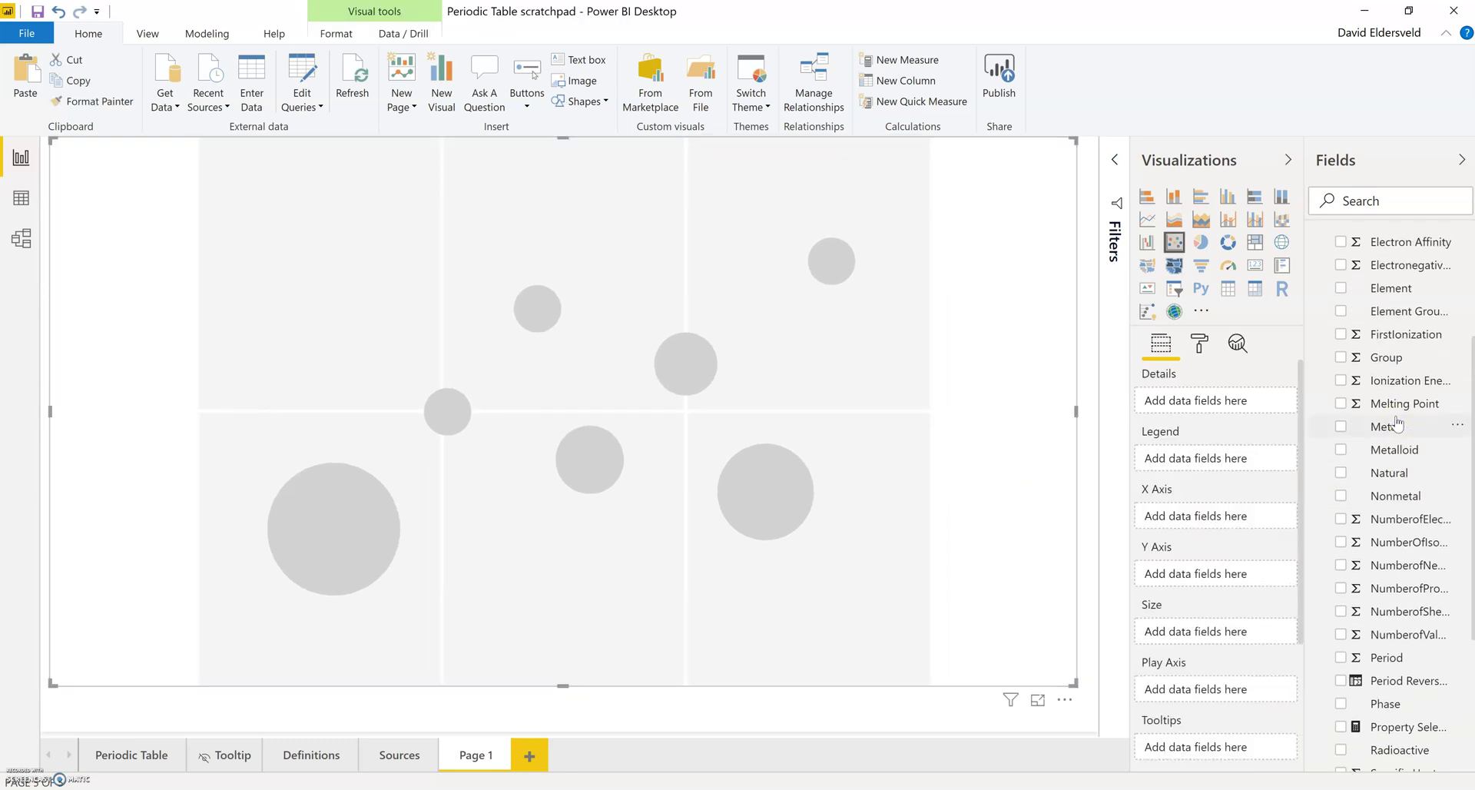
scroll(1397, 421, "up", 3)
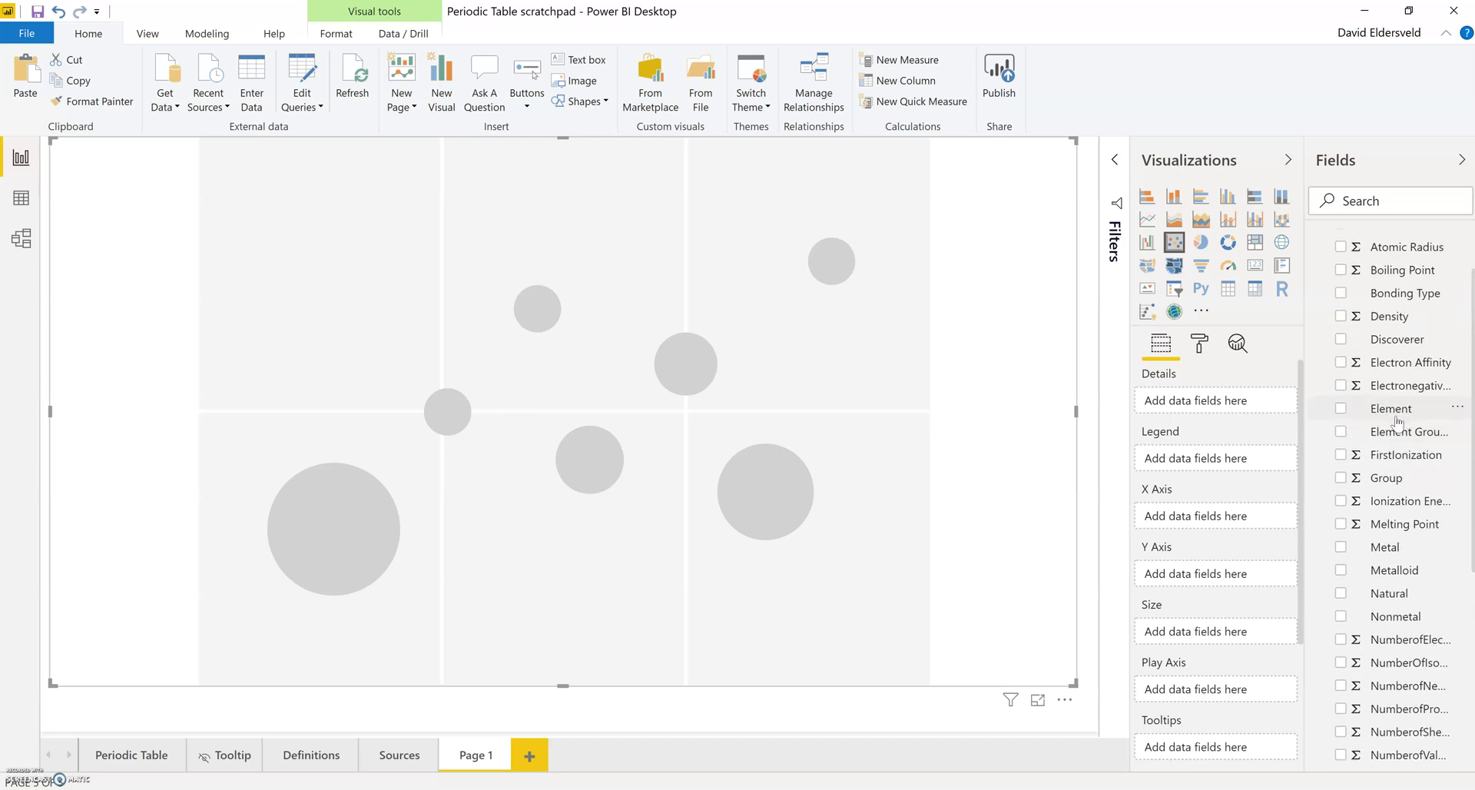
scroll(1396, 421, "down", 2)
left_click(1393, 393)
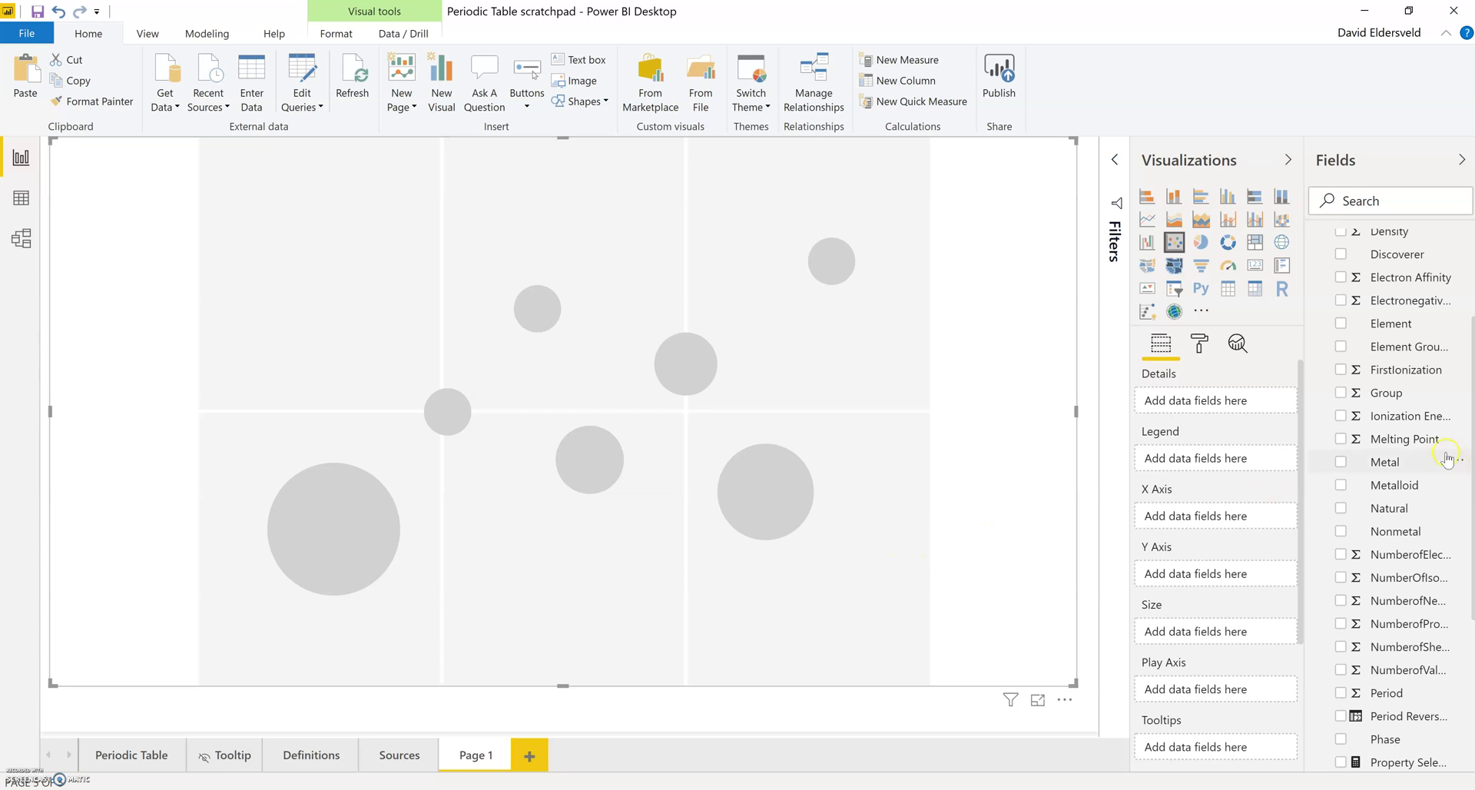
left_click_drag(1386, 393, 1236, 527)
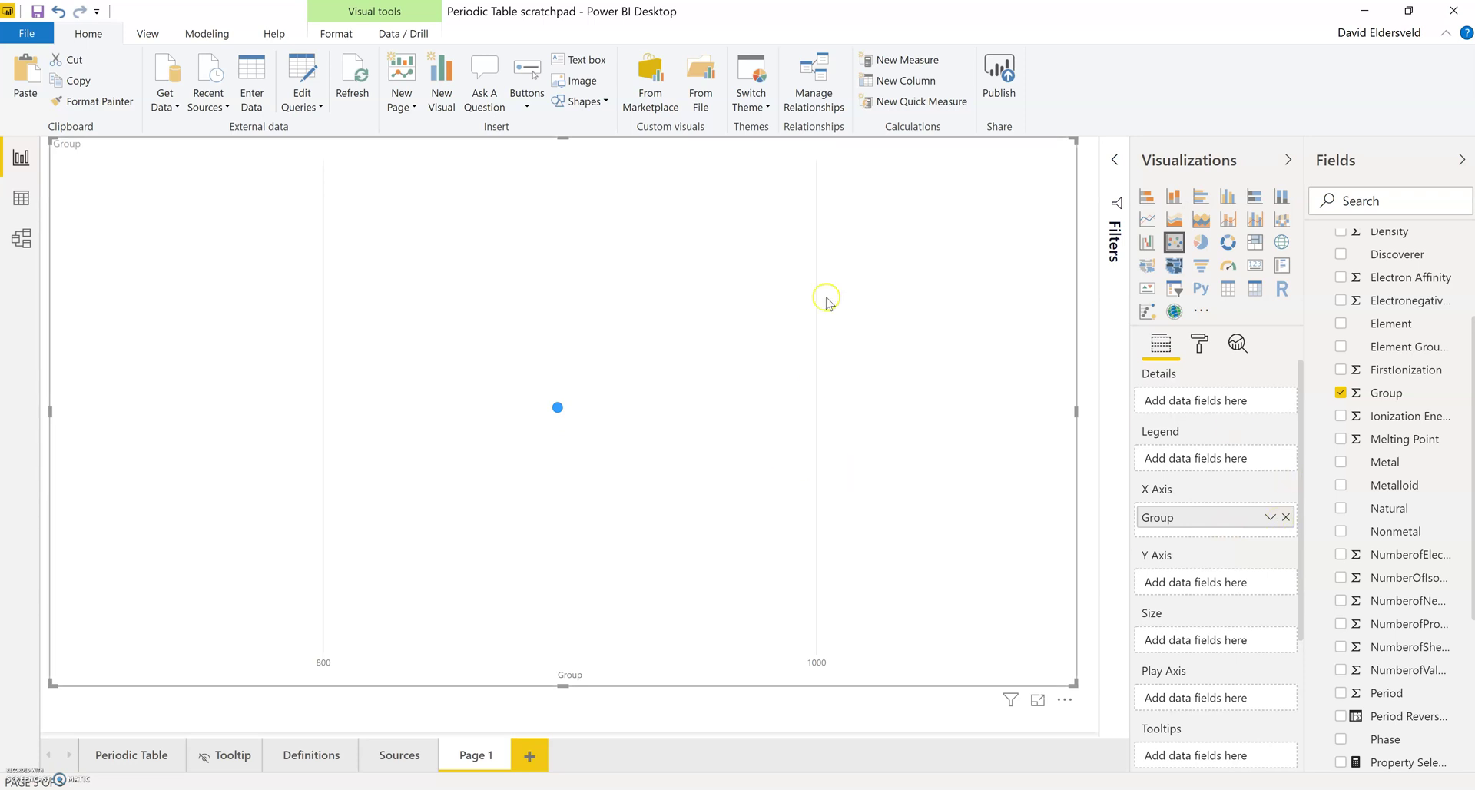
left_click(751, 96)
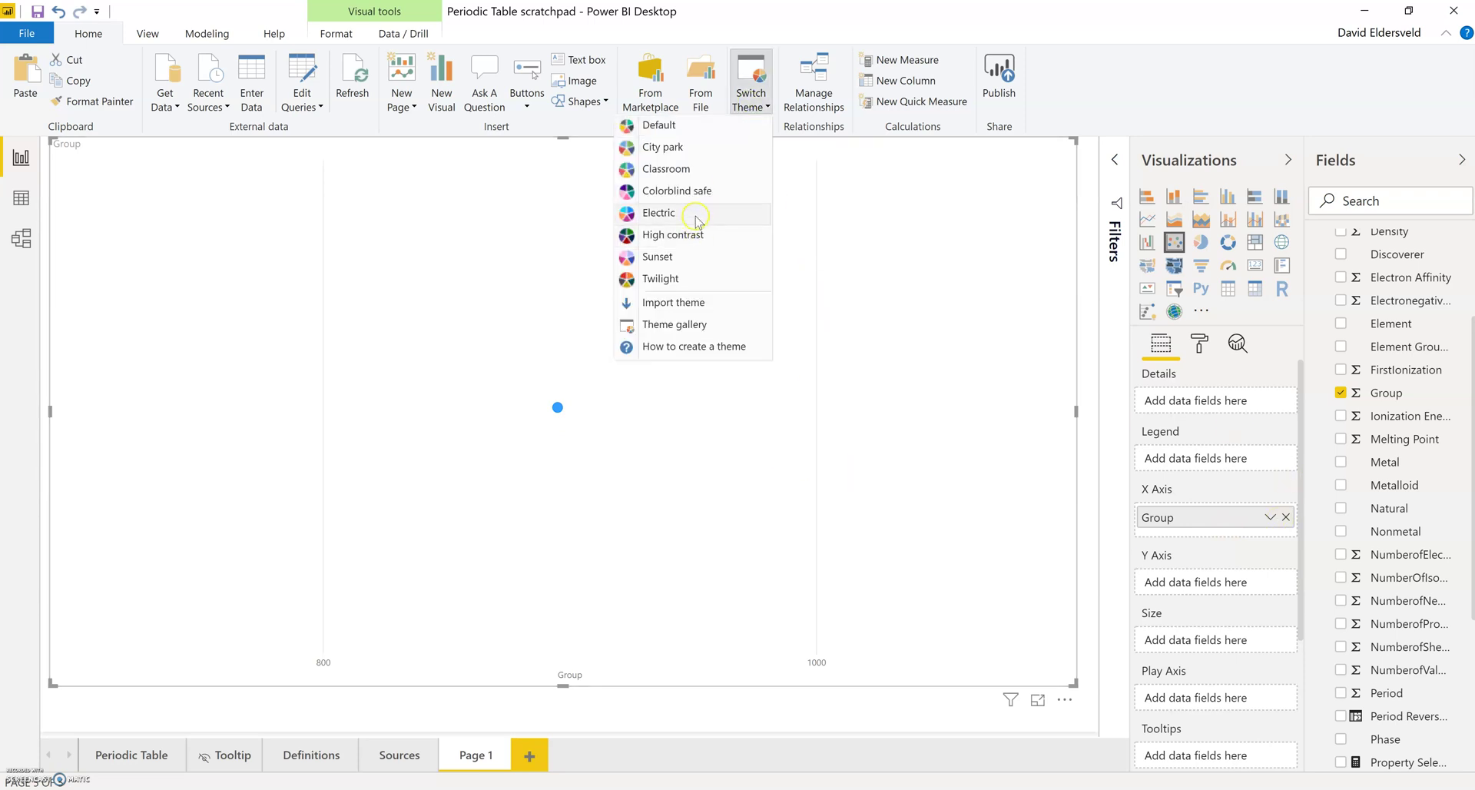
left_click(690, 129)
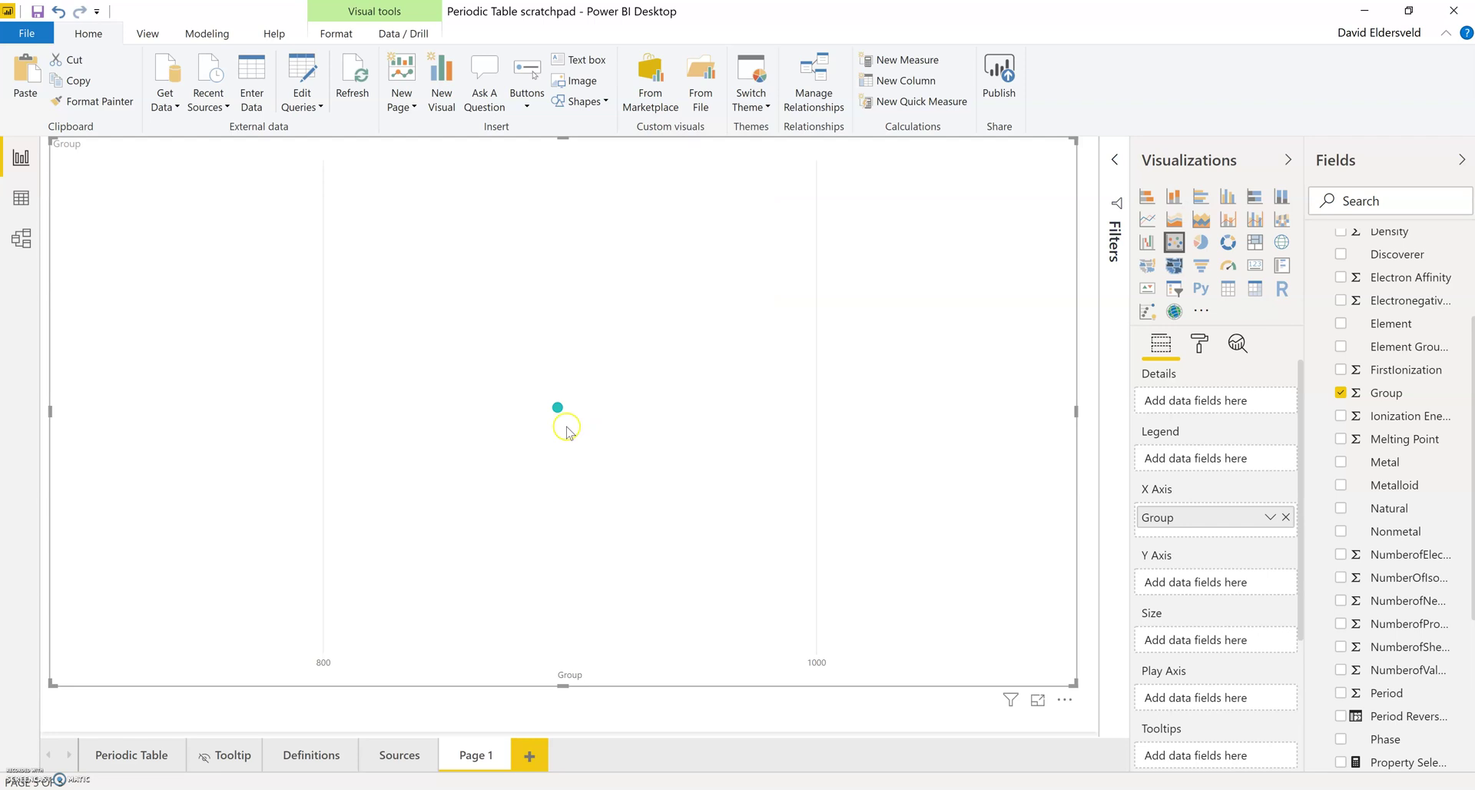
left_click(763, 110)
left_click(699, 222)
scroll(1340, 483, "down", 2)
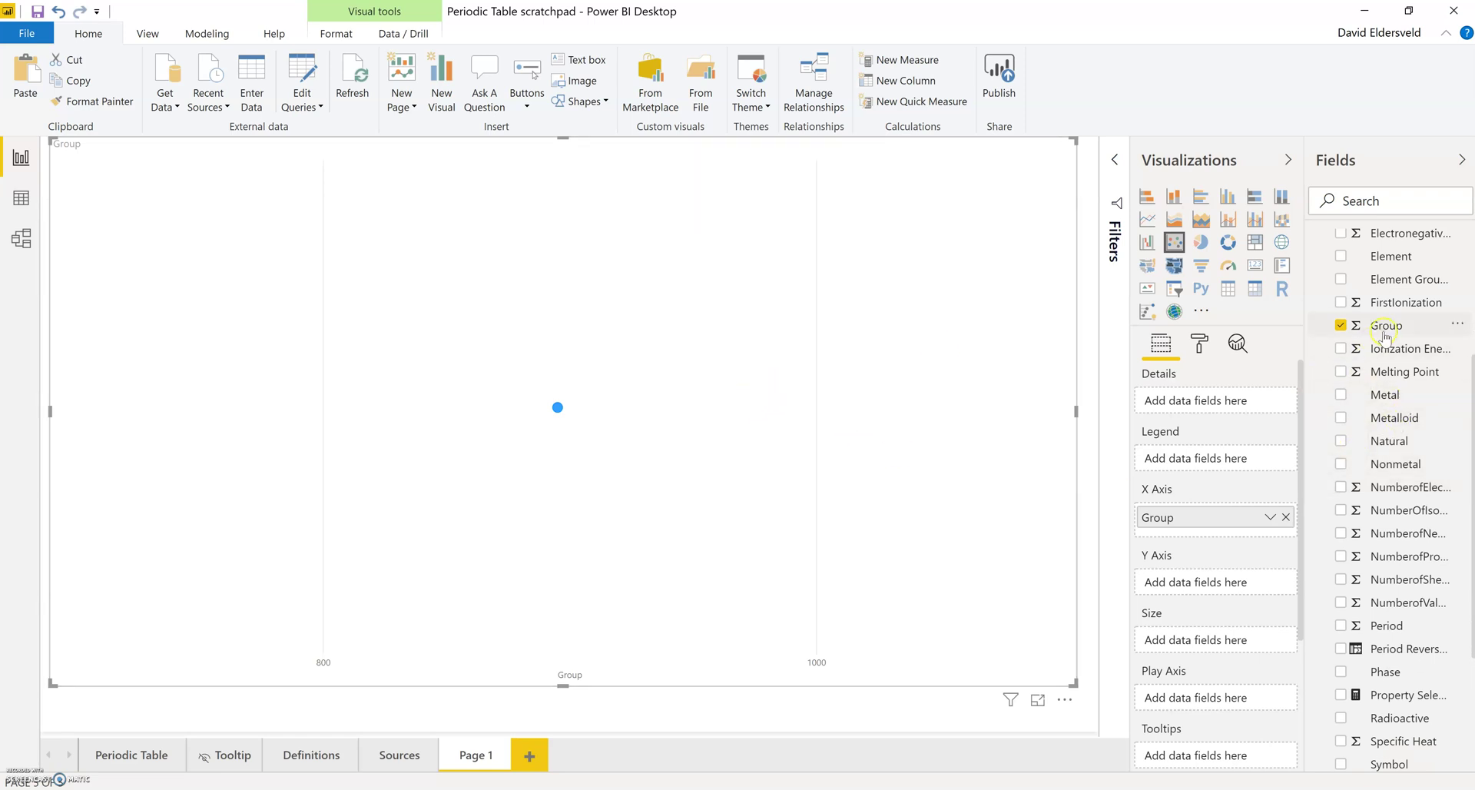
scroll(1375, 431, "down", 3)
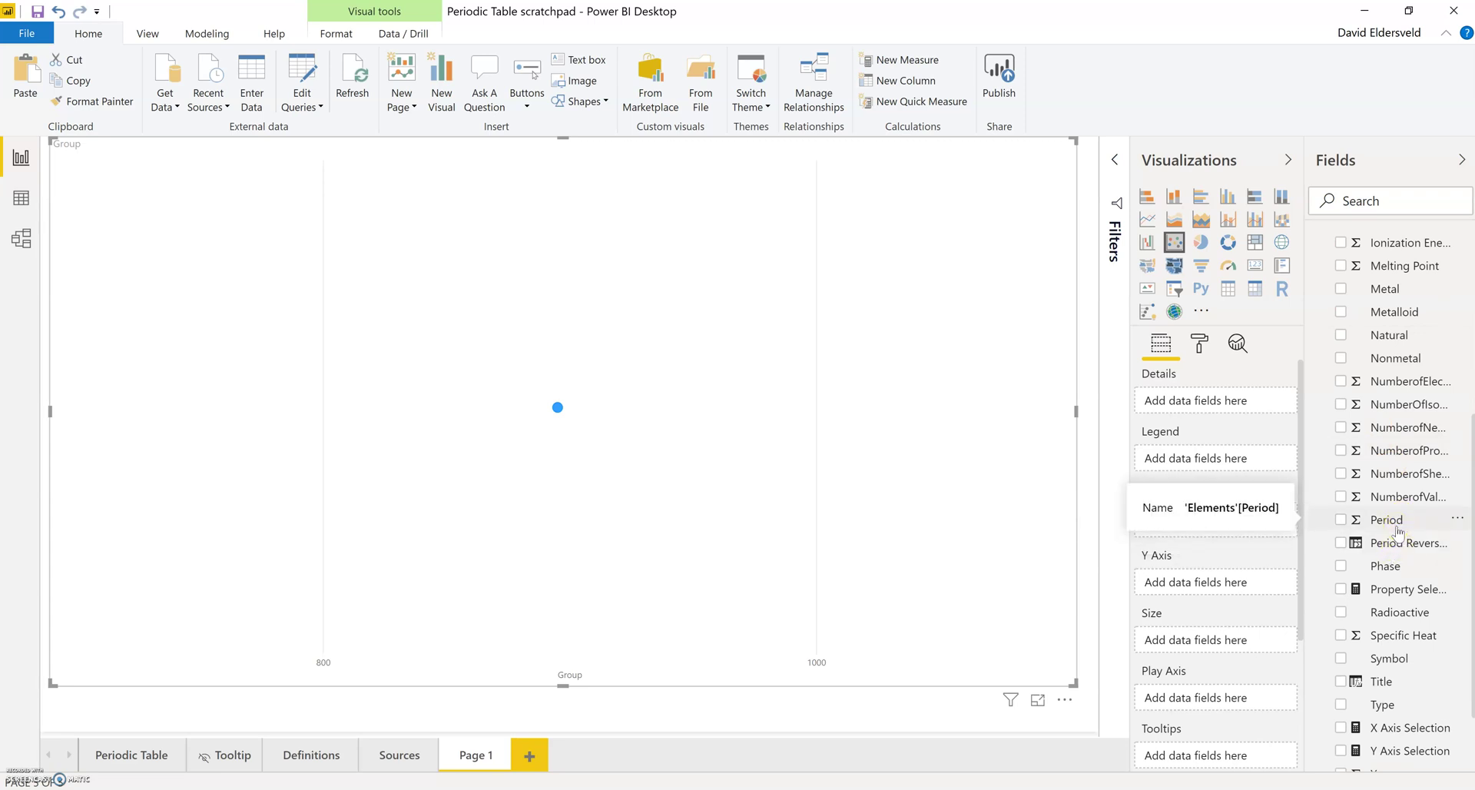
Put Period on the Y axis and Symbol in Details, then view the Elements table data.
left_click_drag(1398, 530, 1252, 595)
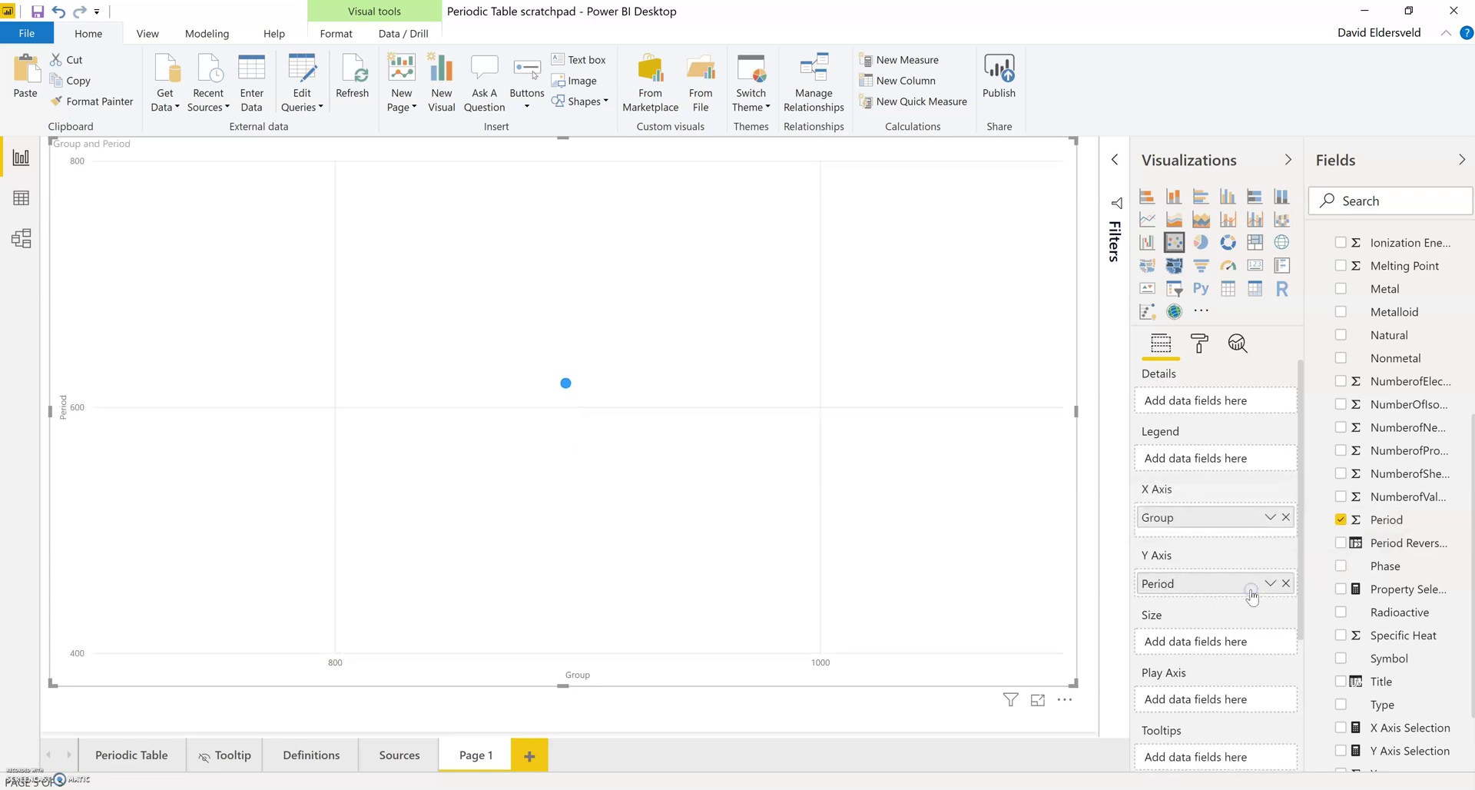
scroll(1382, 545, "down", 1)
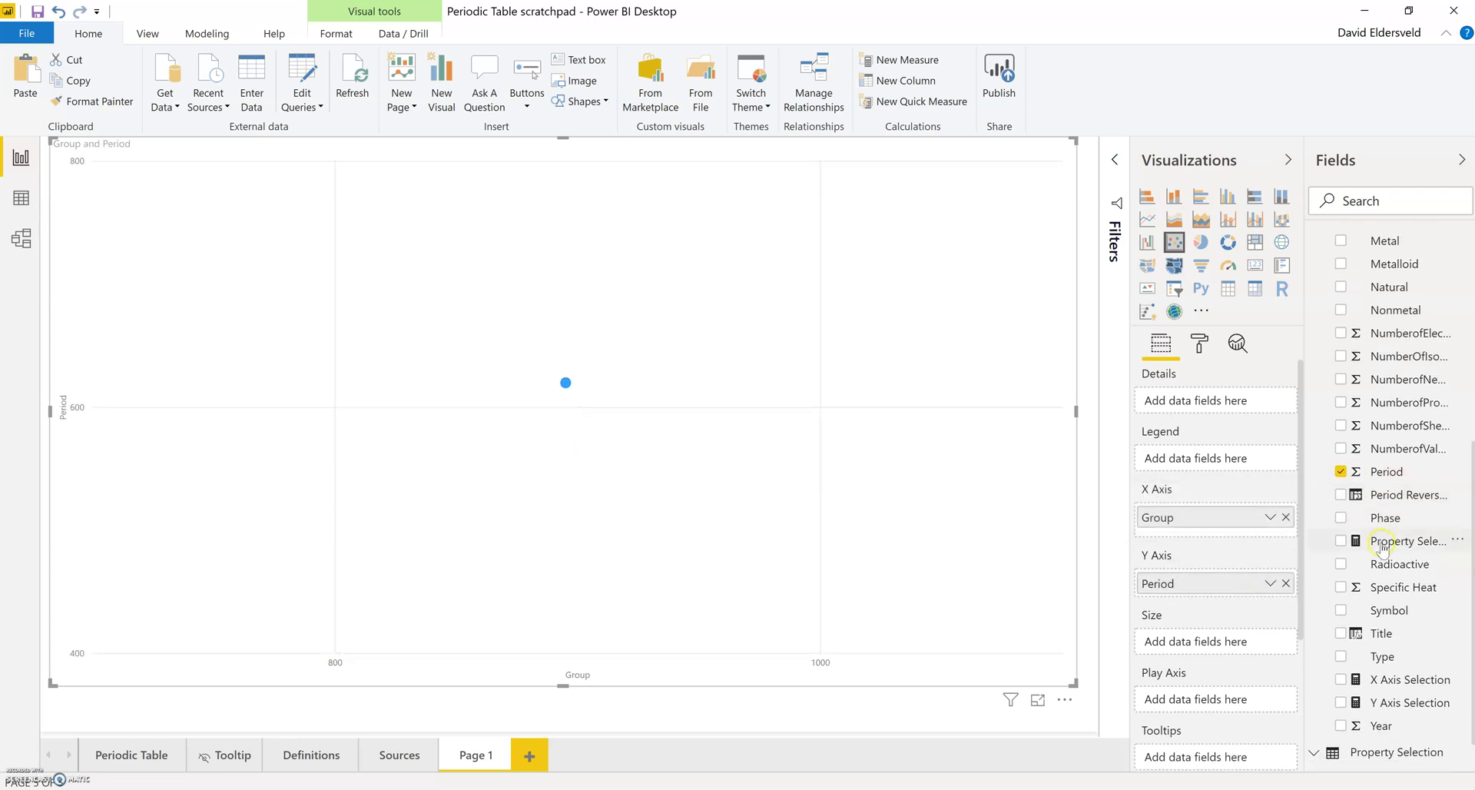
left_click_drag(1381, 601, 1210, 401)
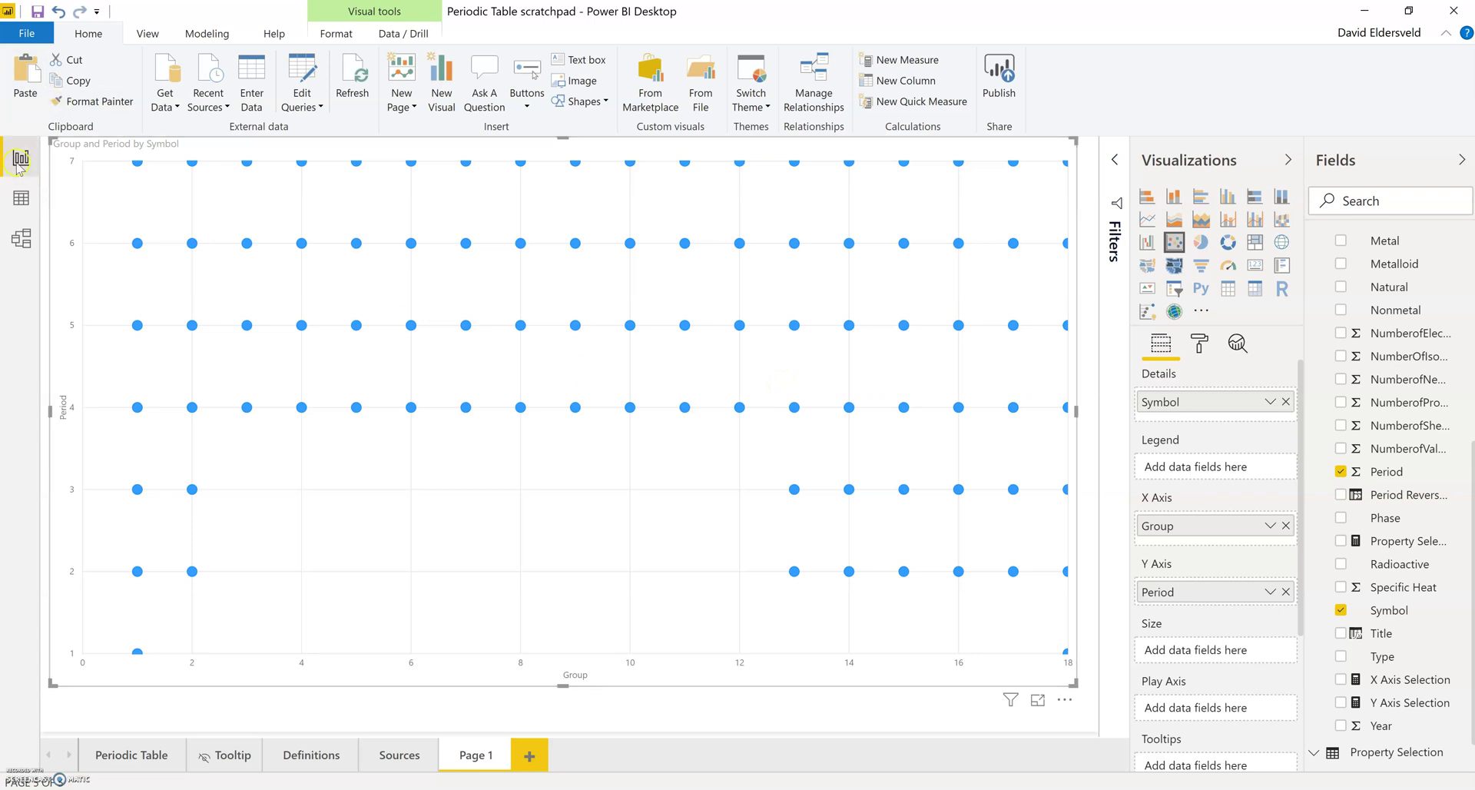
left_click(21, 198)
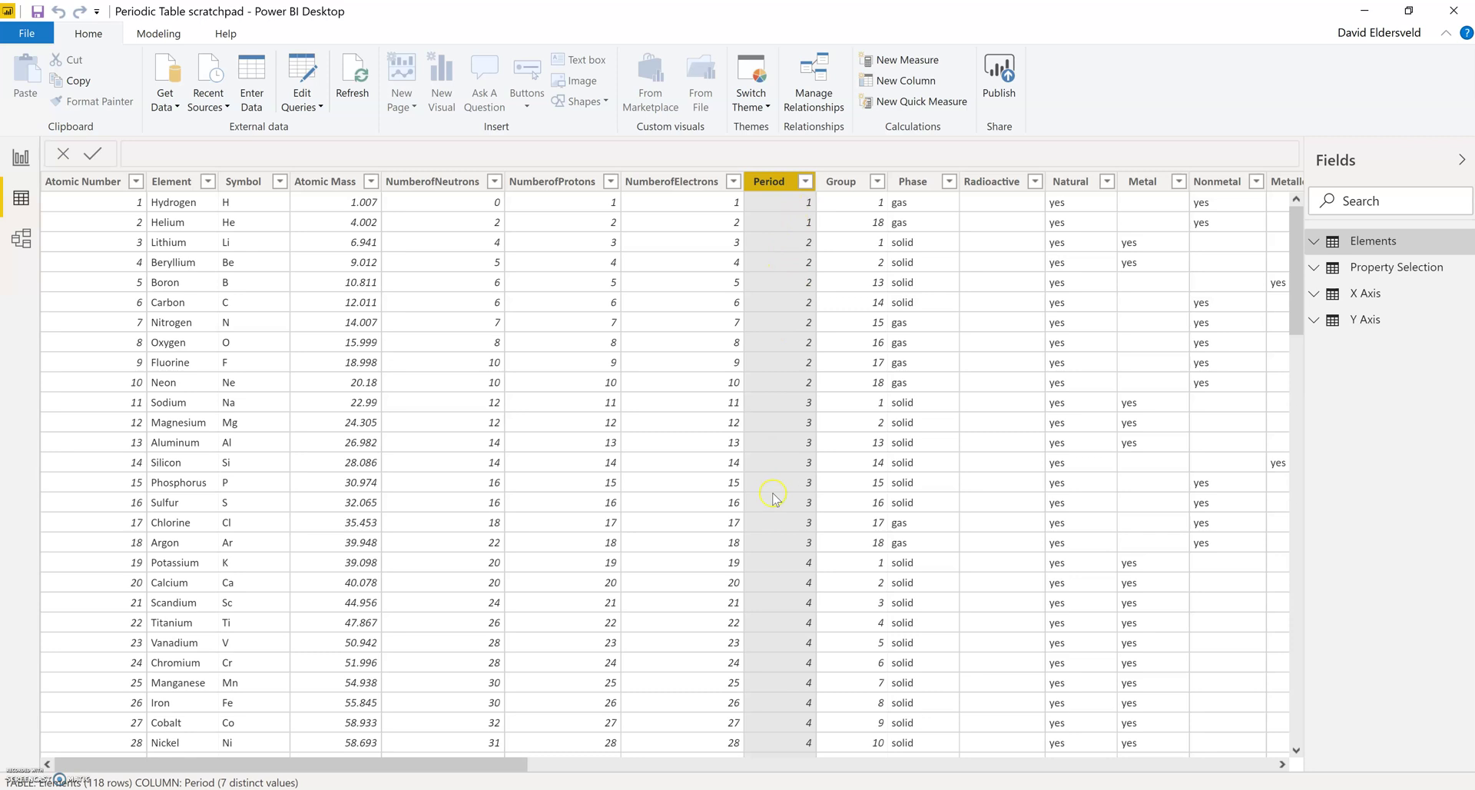
Check the Period Reversed formula (Period × -1) and swap it in for Period on the Y axis.
left_click(22, 157)
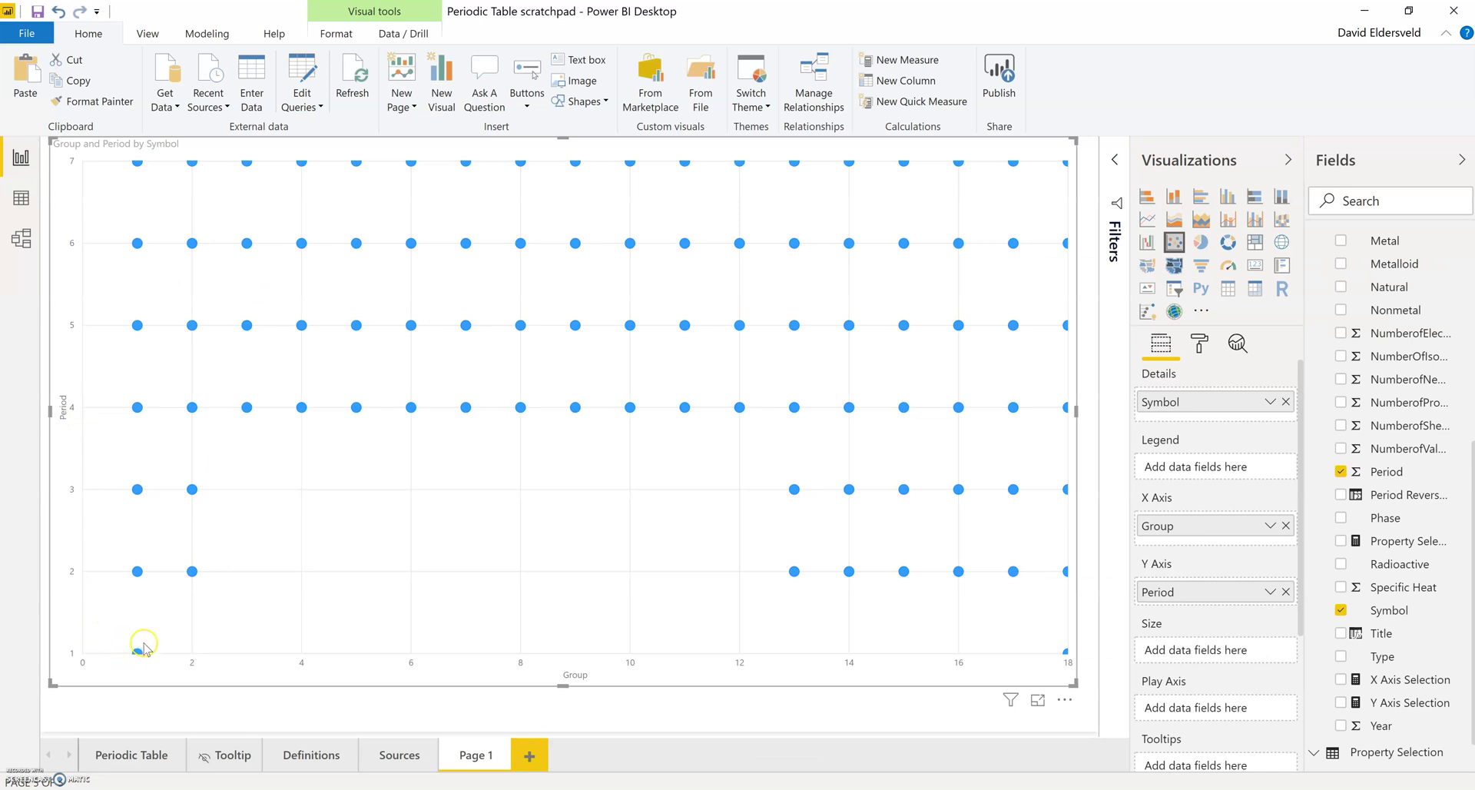
mouse_move(139, 655)
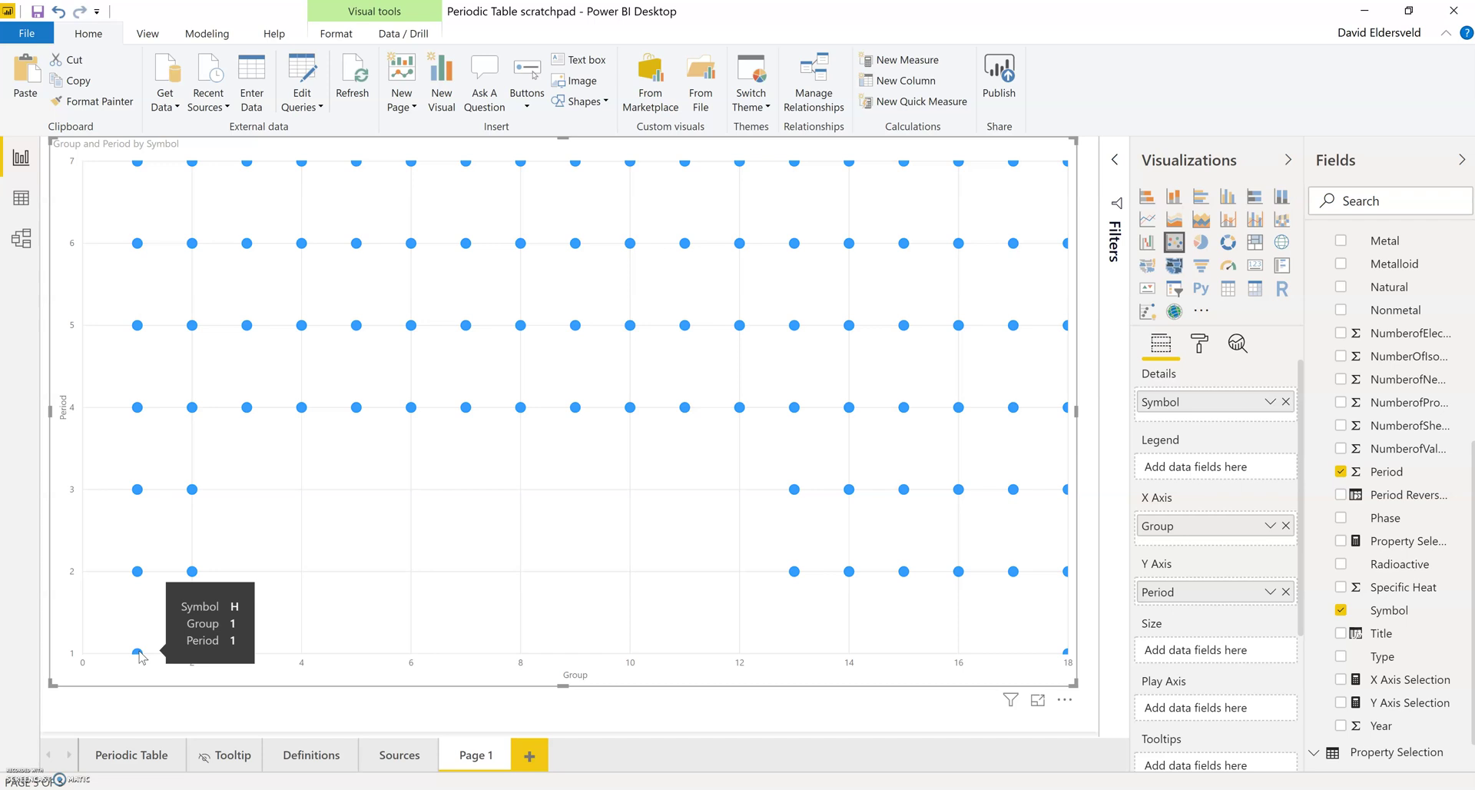
left_click(1407, 500)
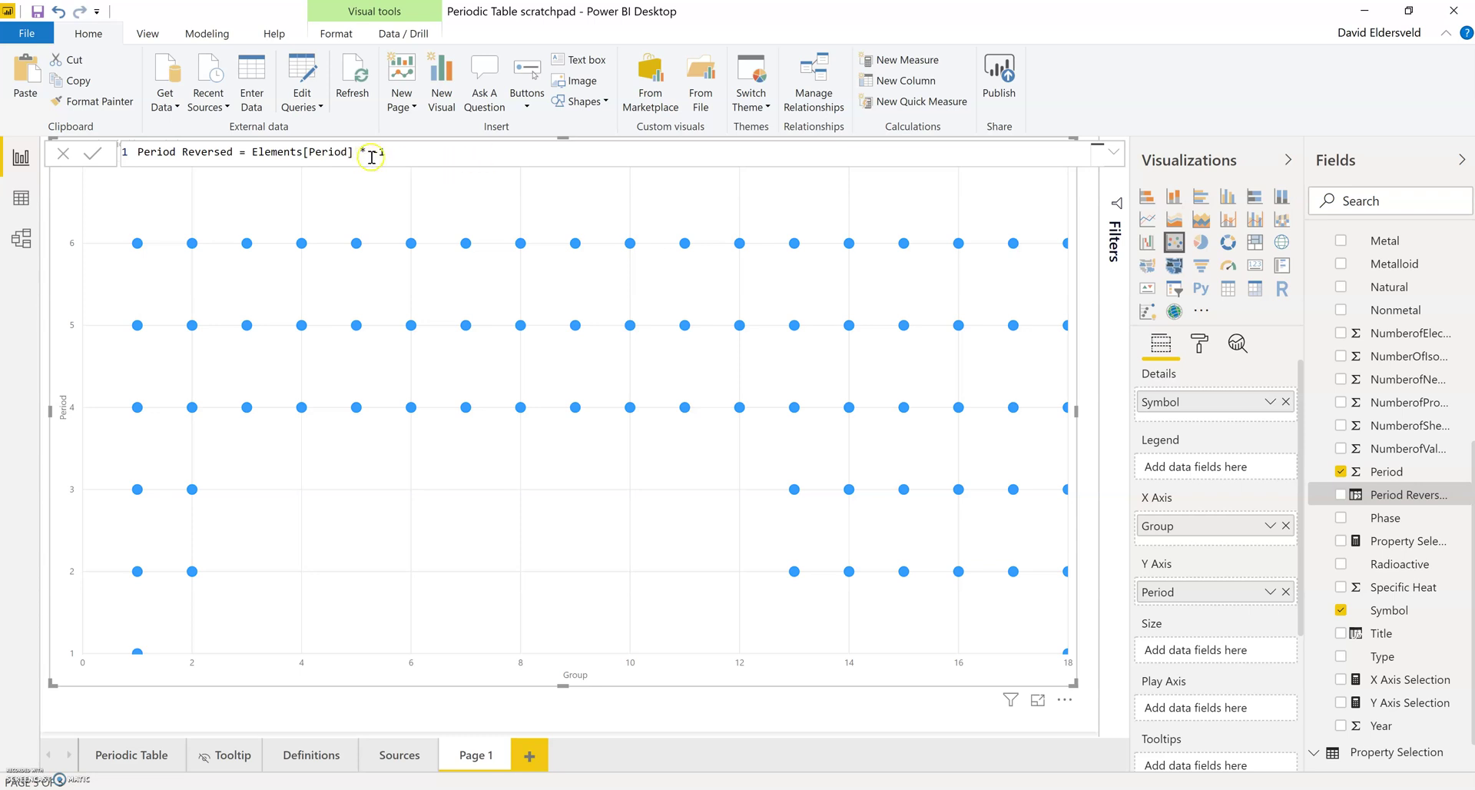
left_click(603, 156)
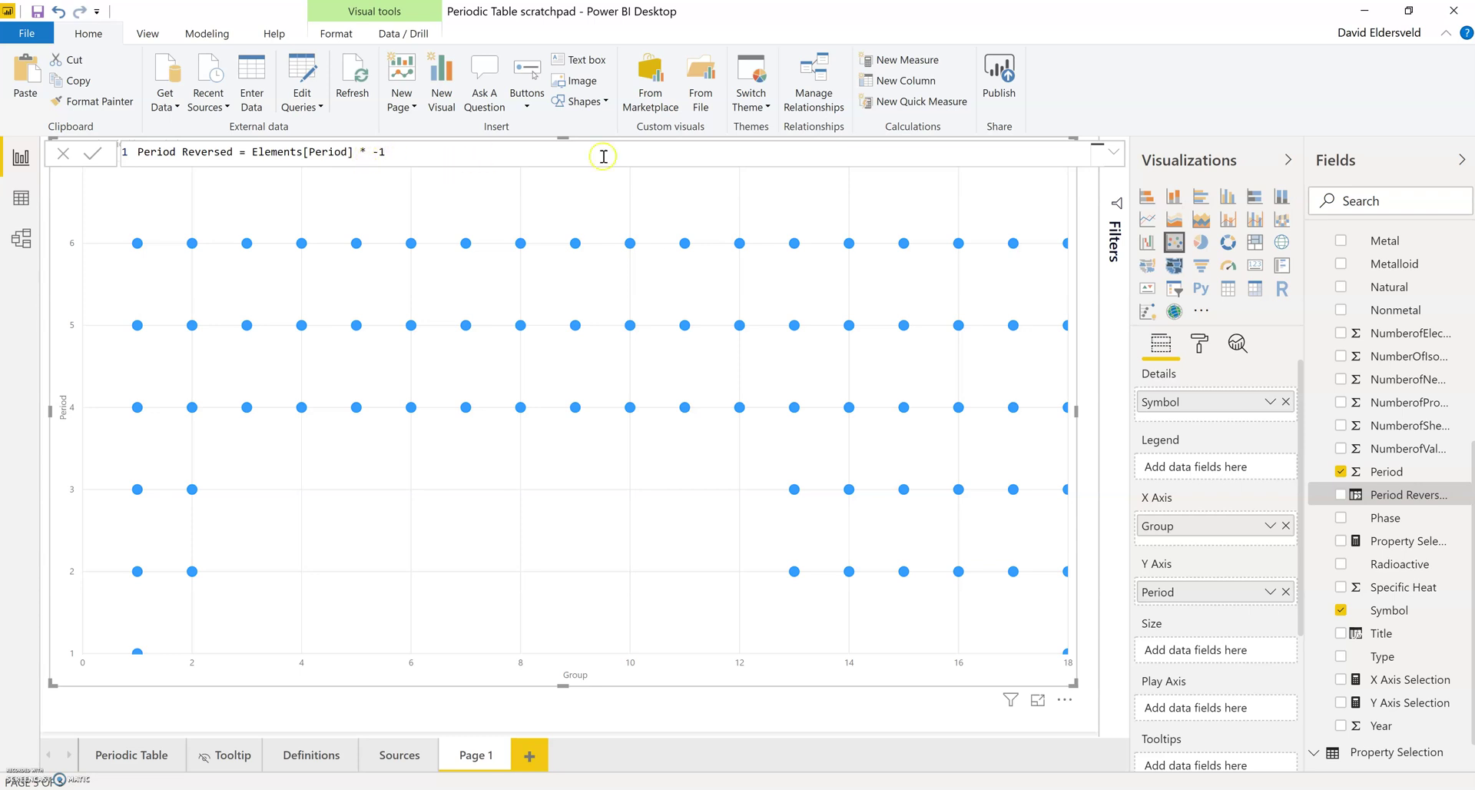
left_click(1404, 499)
left_click_drag(1404, 499, 1242, 593)
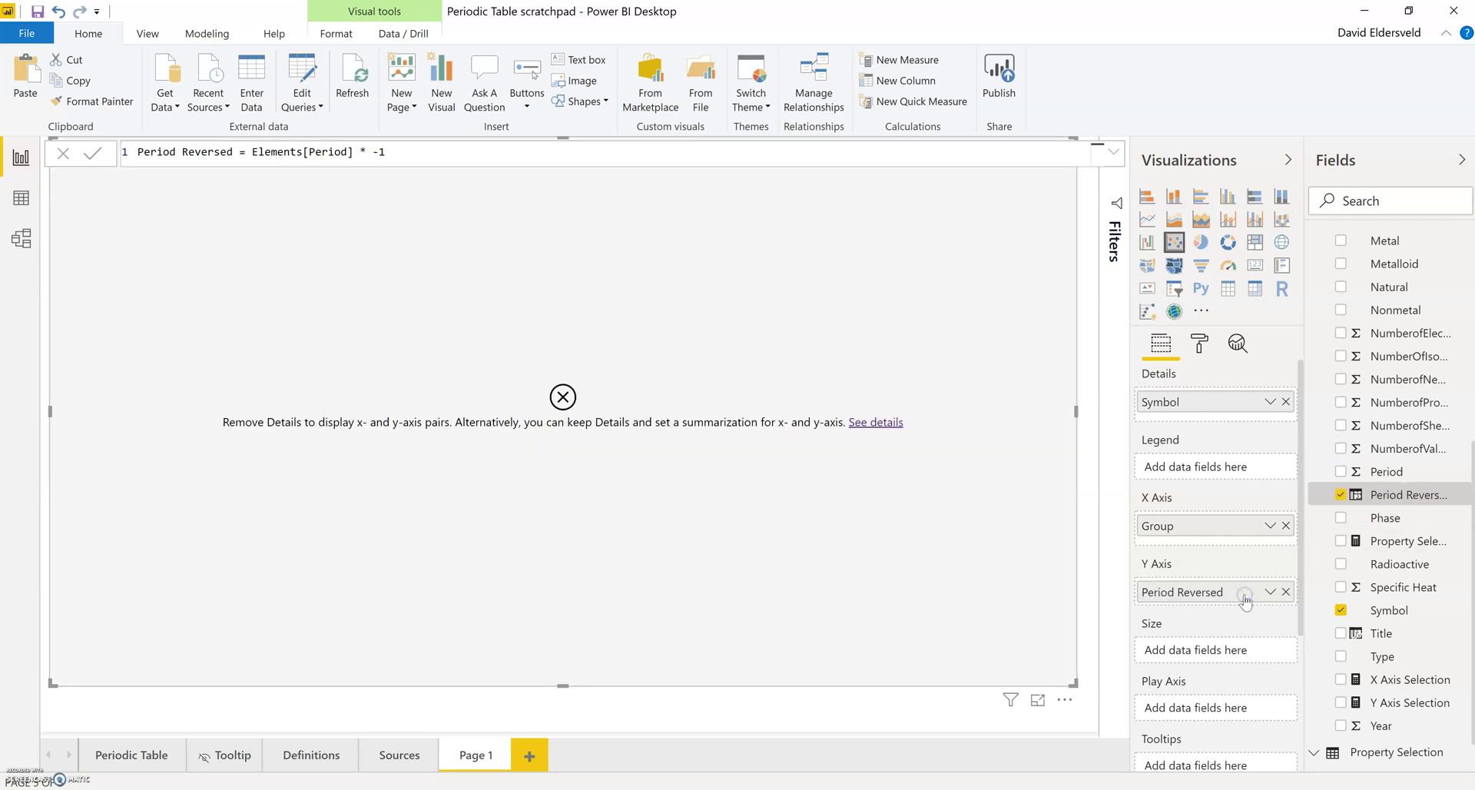
Summarize Period Reversed as Sum so the chart plots the elements again.
left_click(1269, 592)
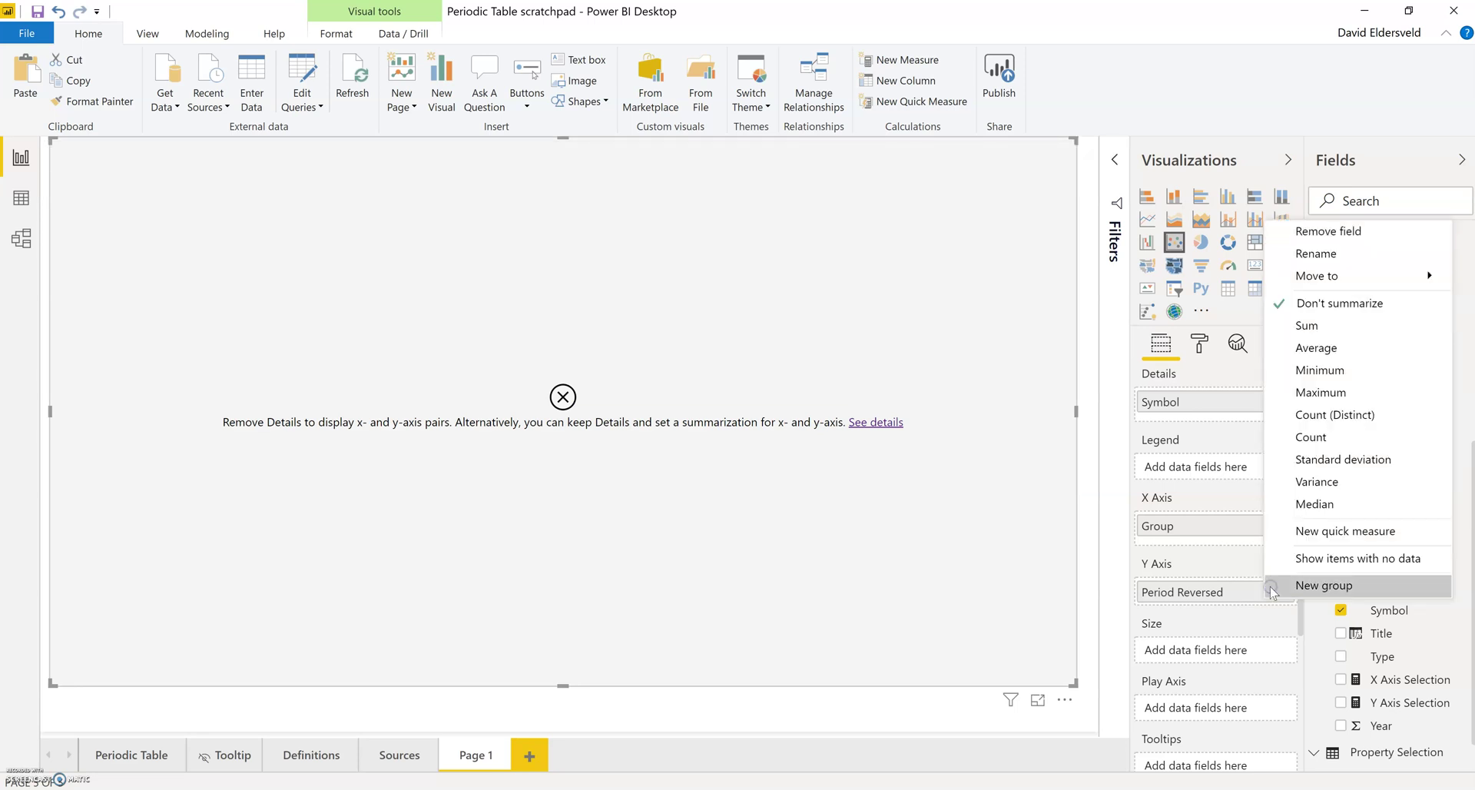
left_click(1324, 301)
left_click(1313, 325)
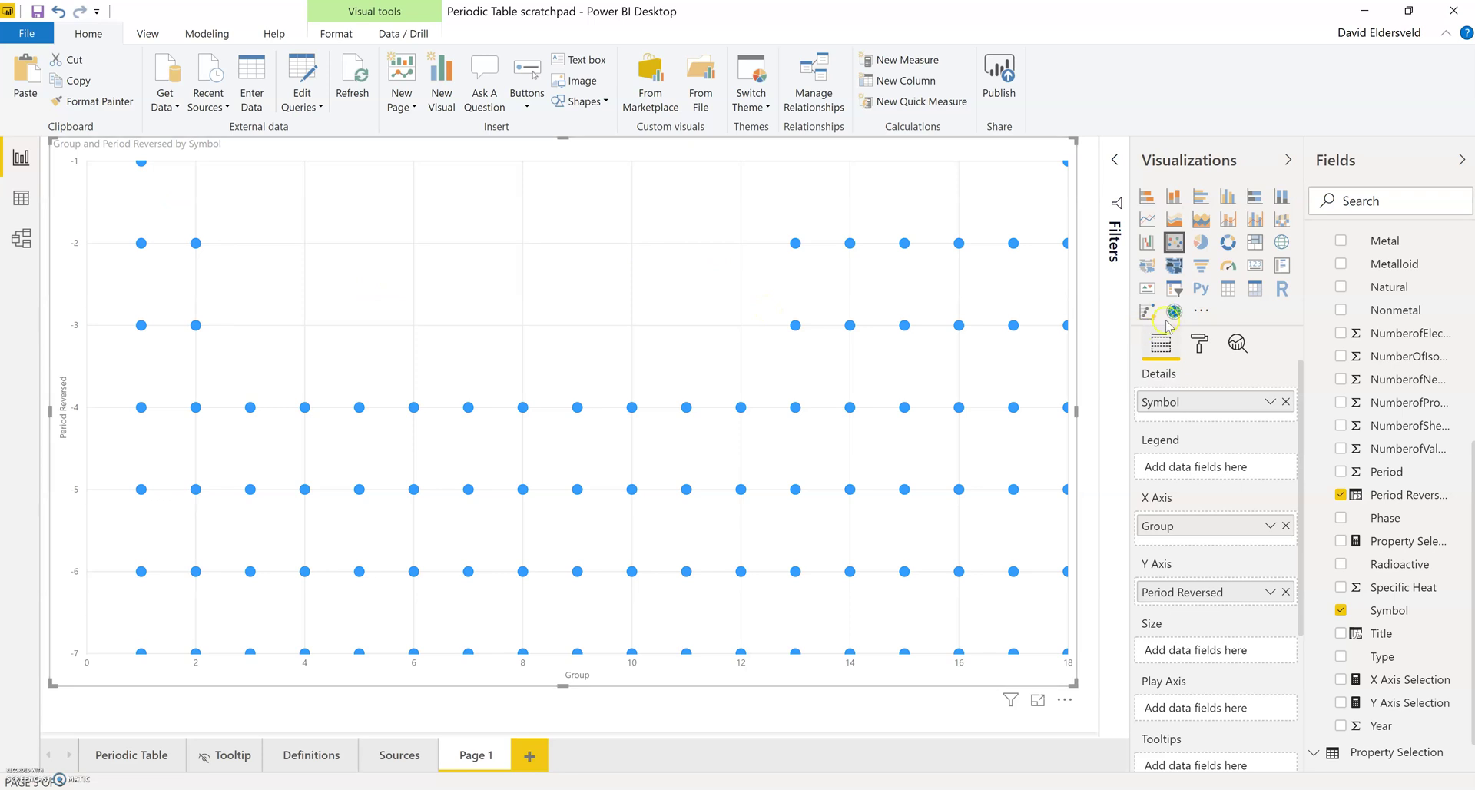
left_click(1199, 343)
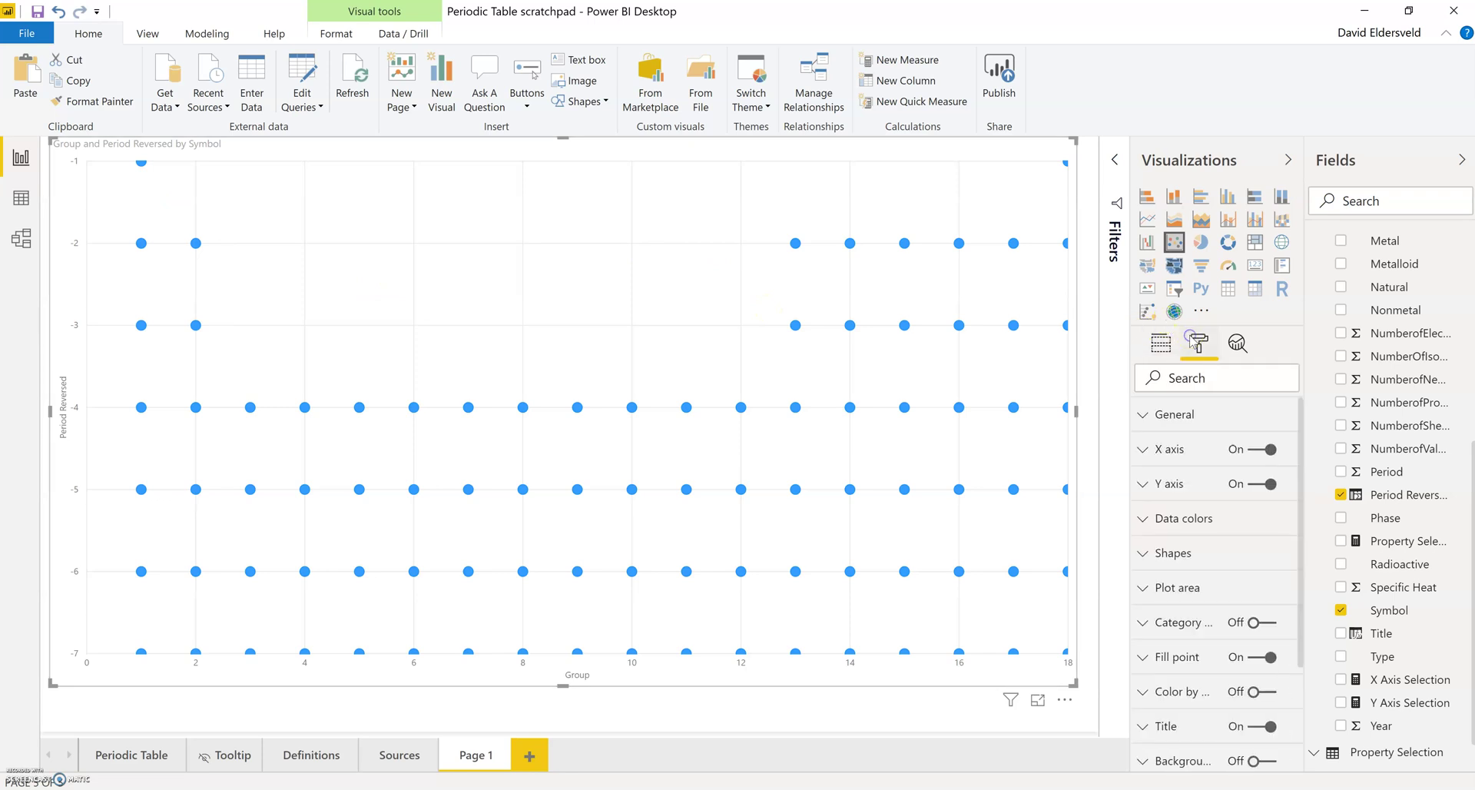
Fix the X axis range to start at 0 and end at 19.
left_click(1140, 456)
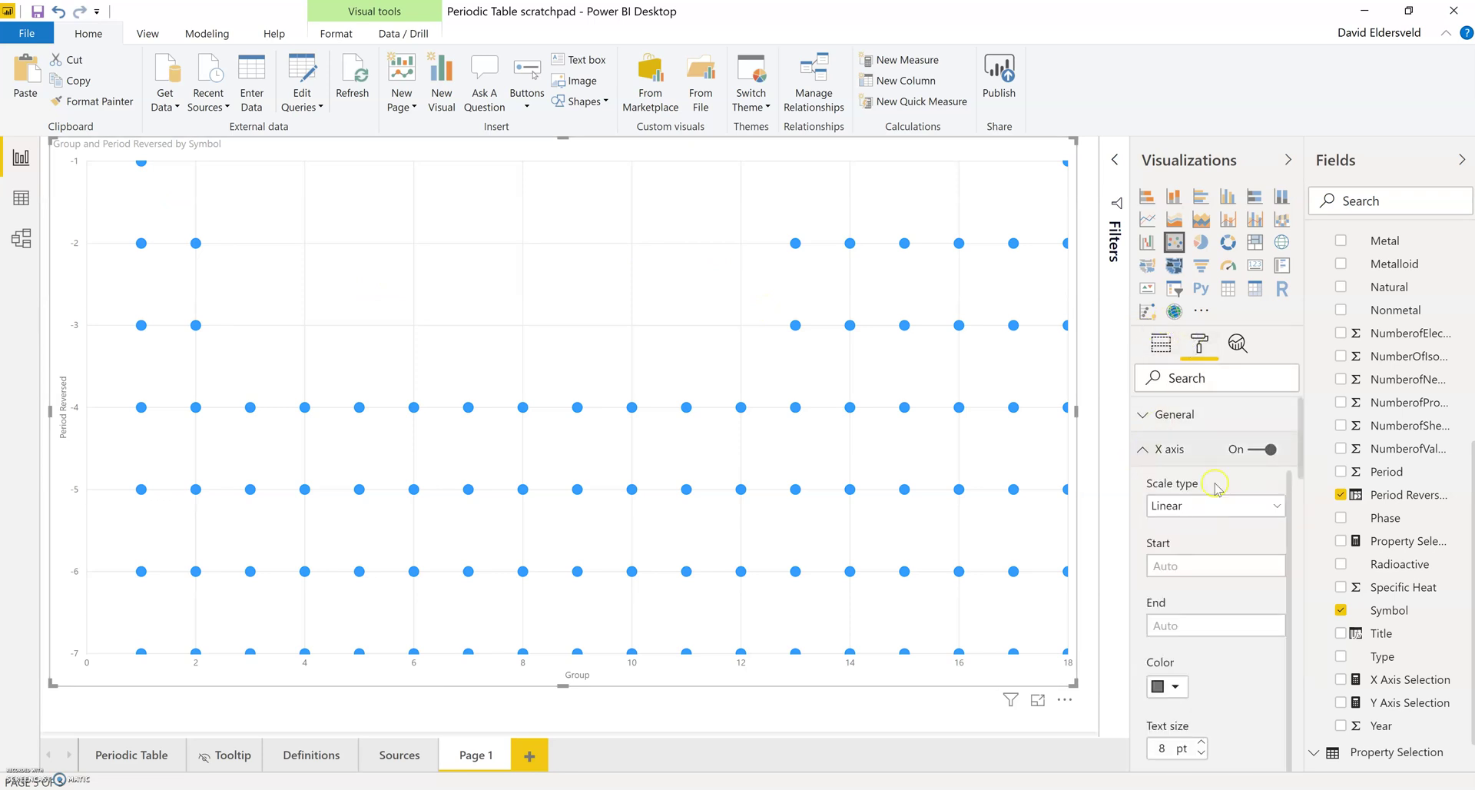
left_click(1201, 566)
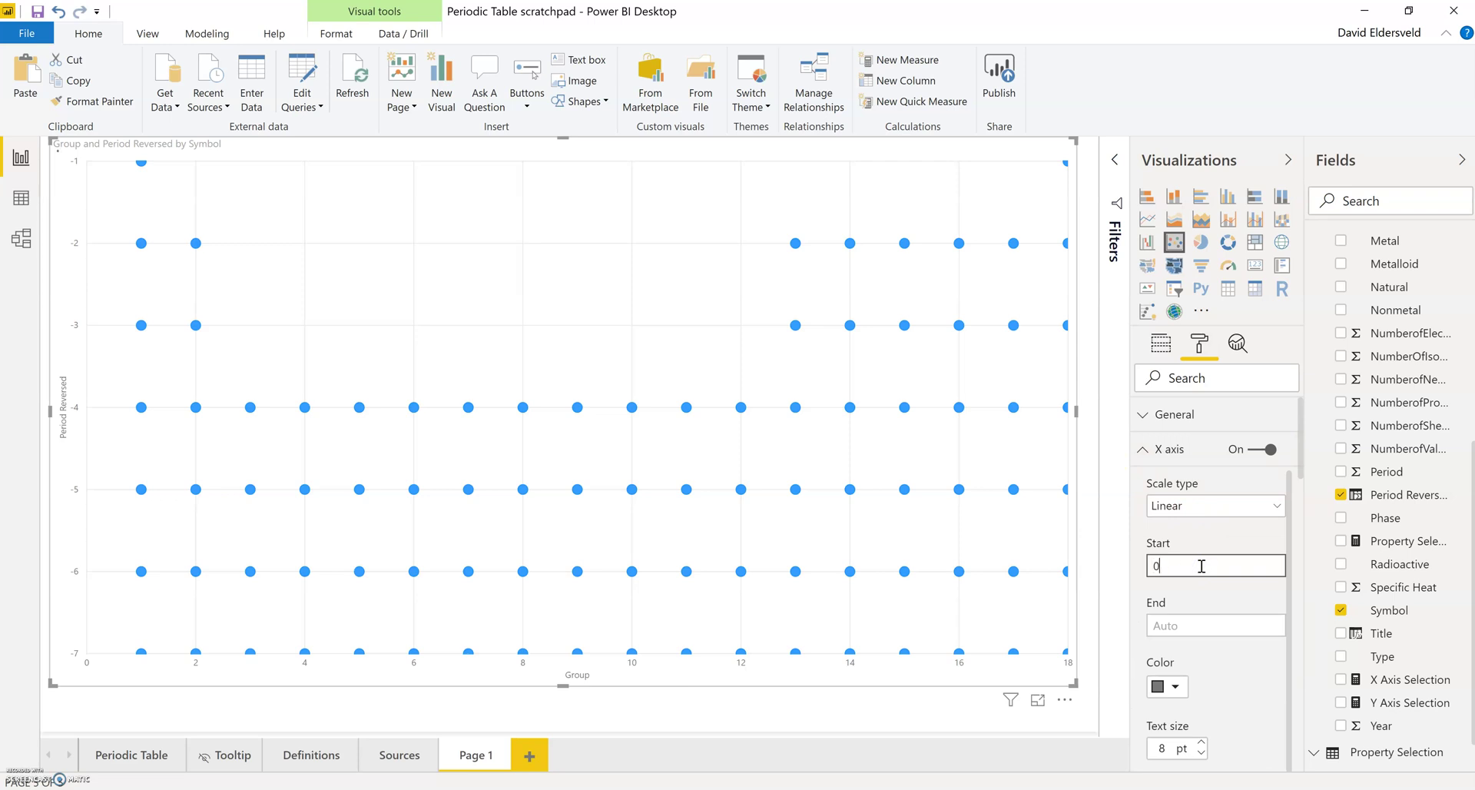
type("0")
left_click(1181, 631)
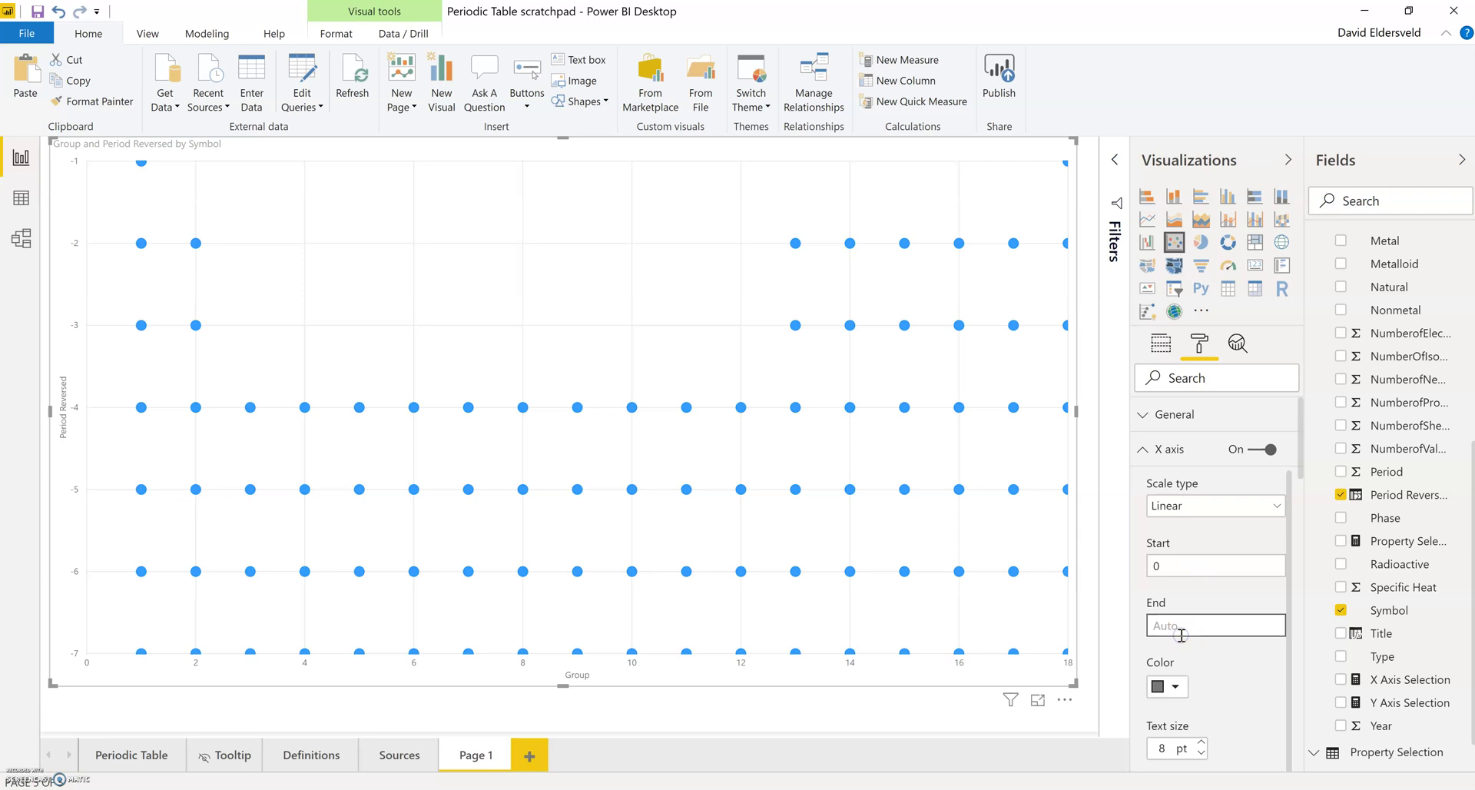
type("19")
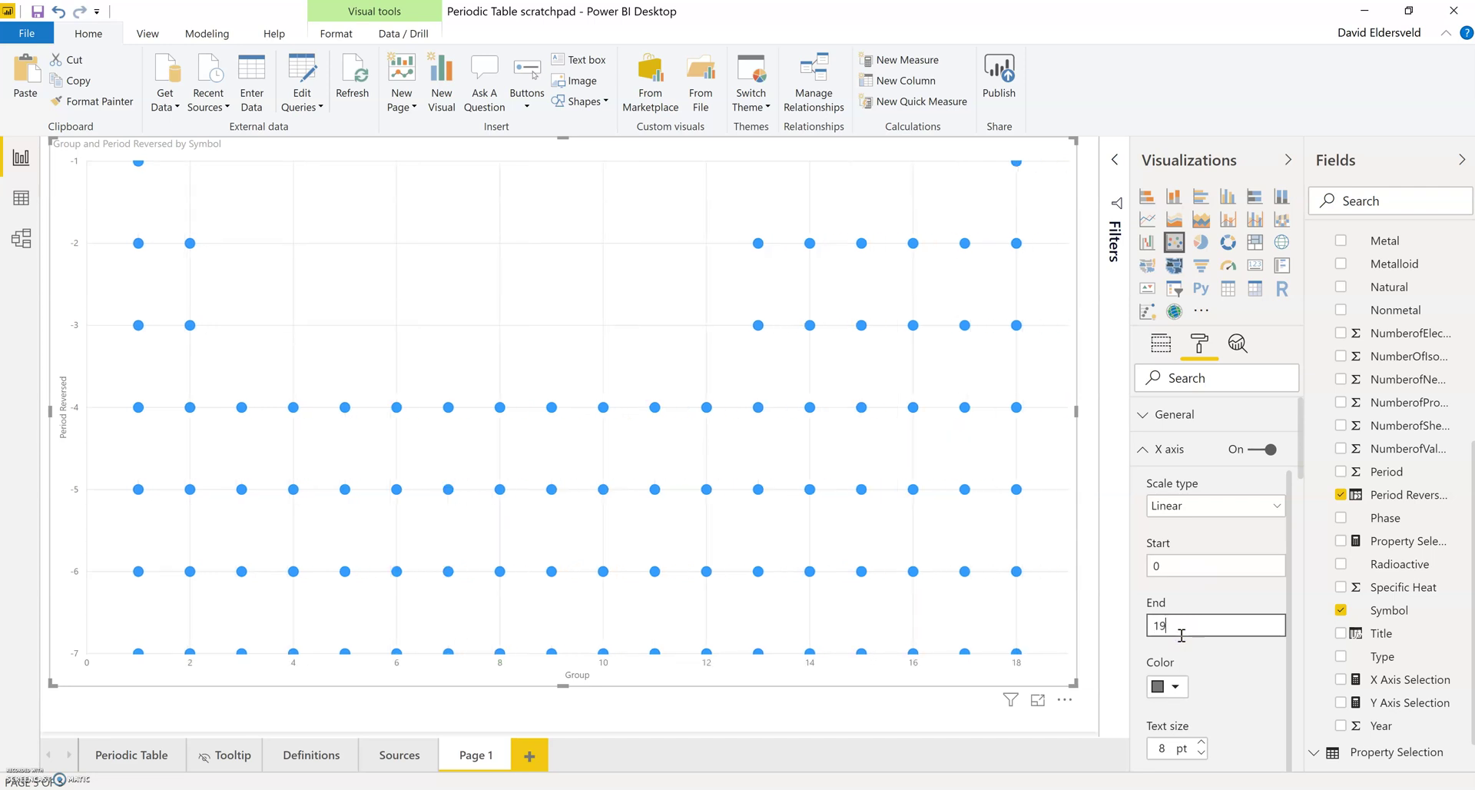
left_click(1169, 504)
left_click(1144, 449)
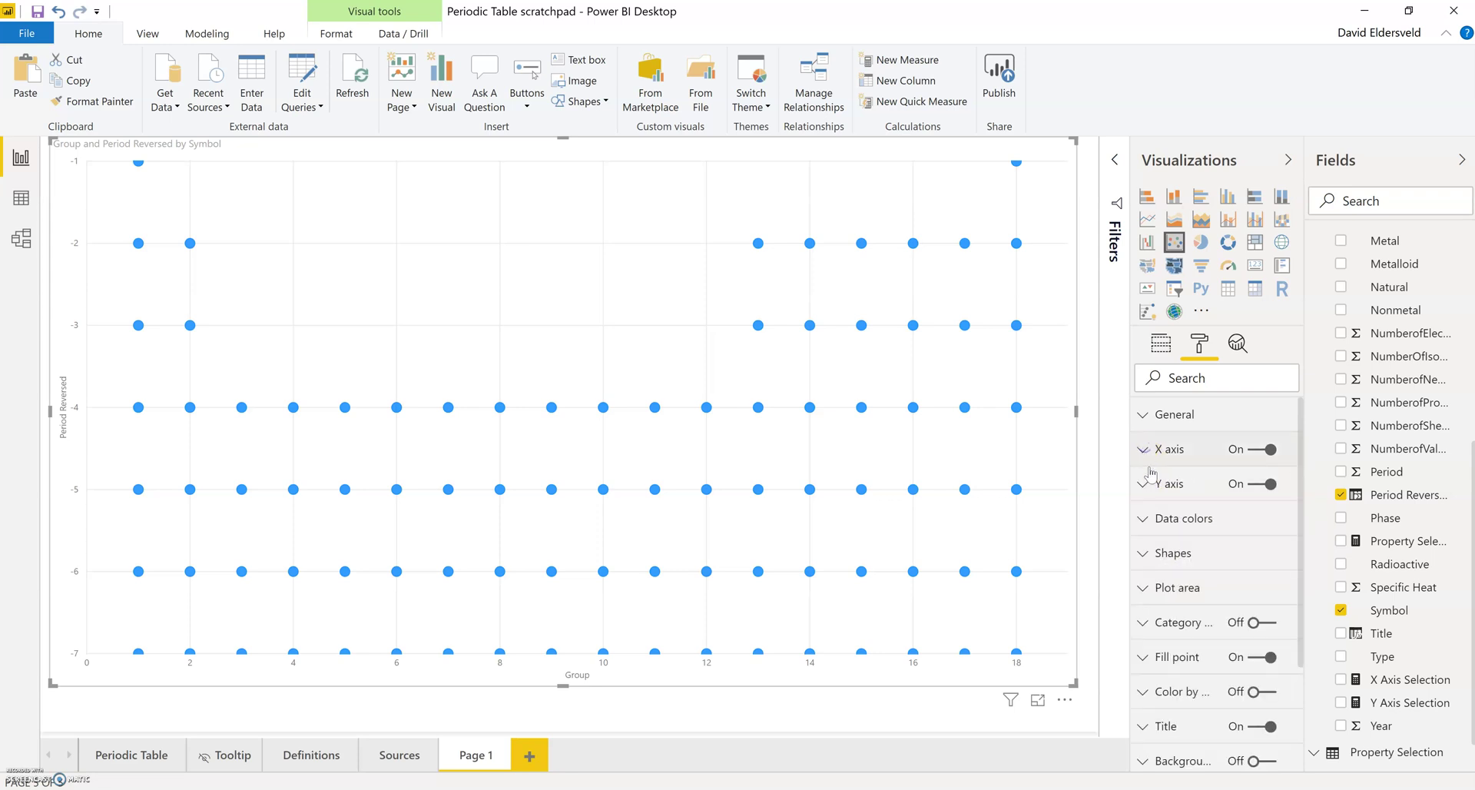
Set the Y axis end to 0 and start to -8.
left_click(1149, 483)
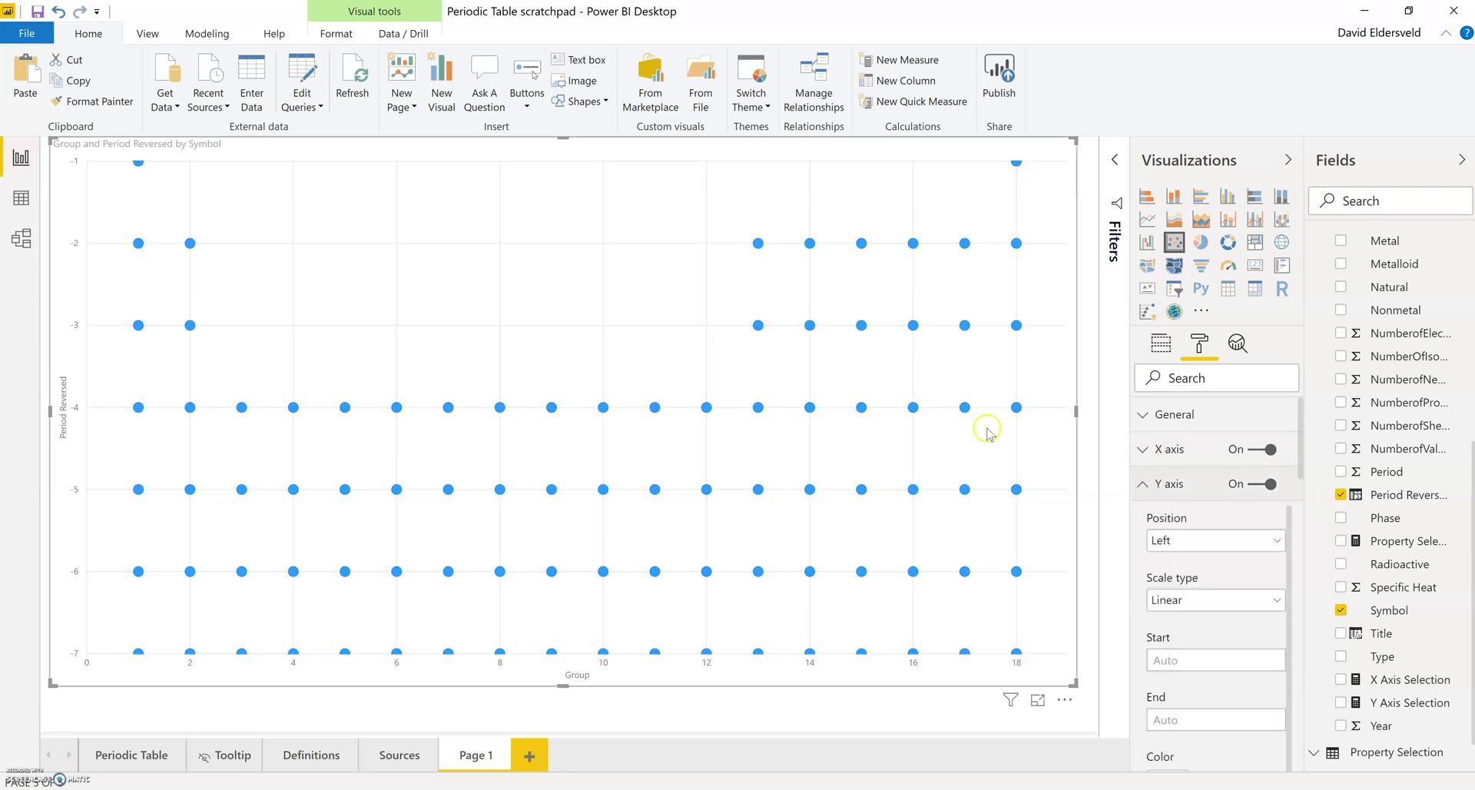
left_click(1174, 719)
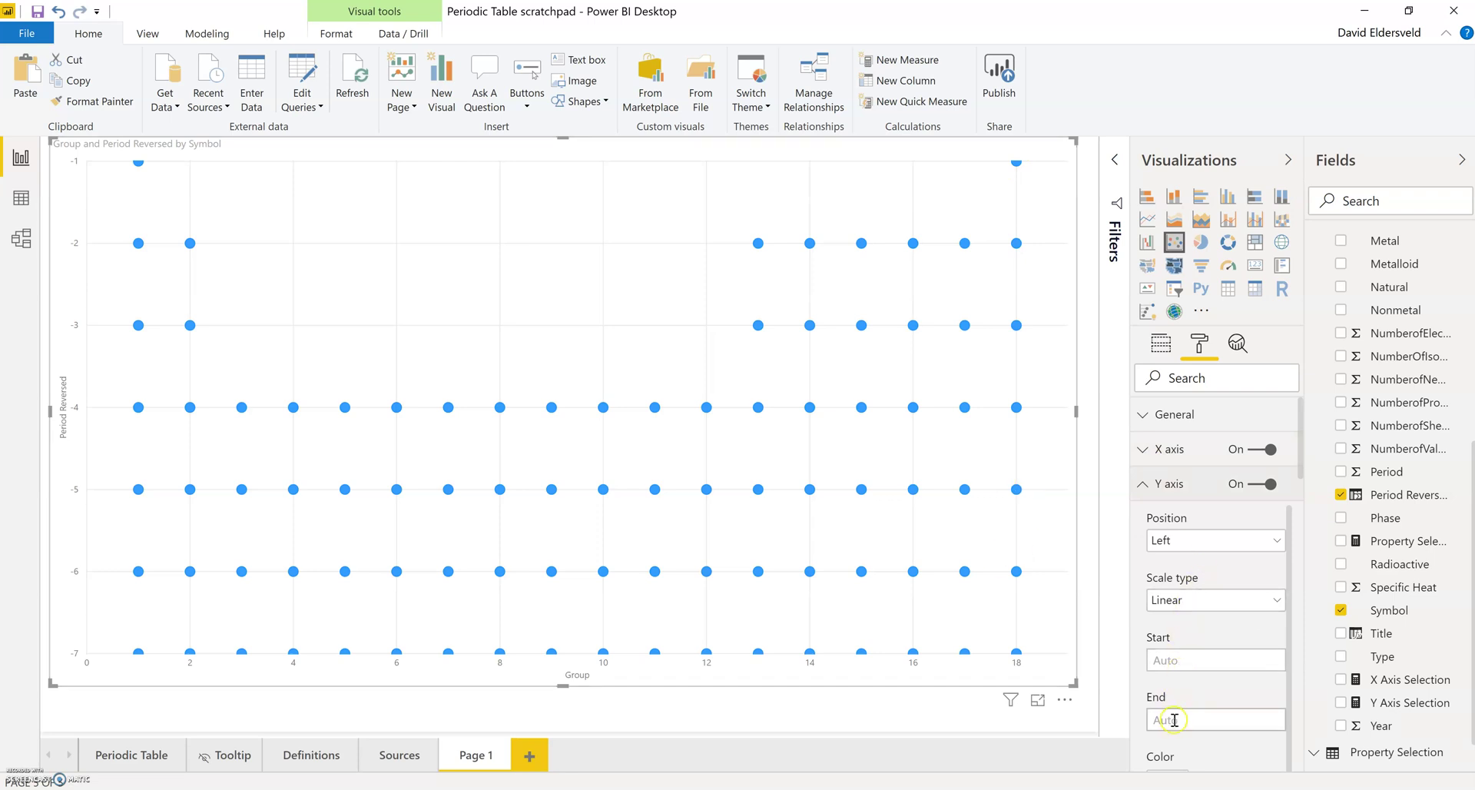
type("0")
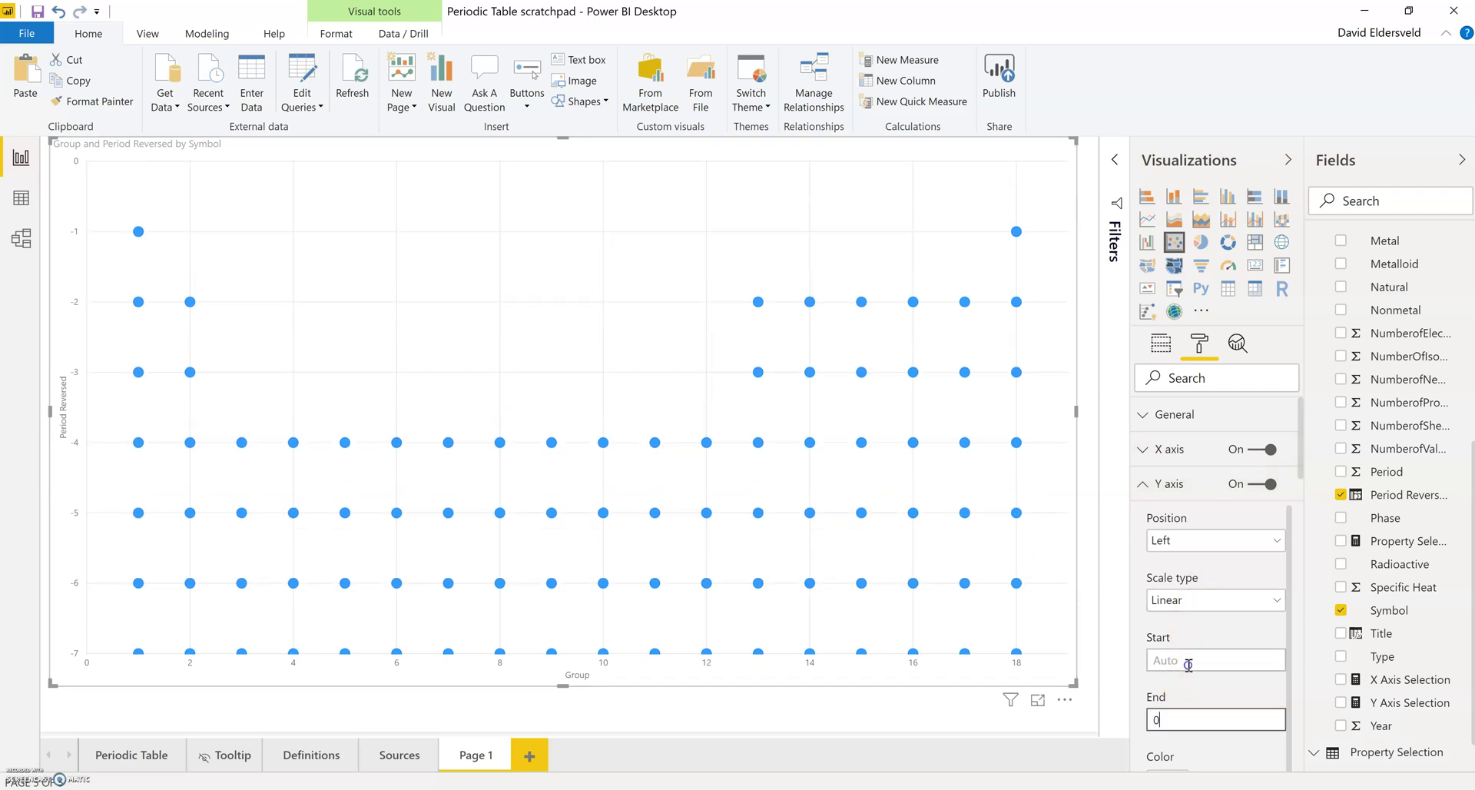
left_click(1187, 661)
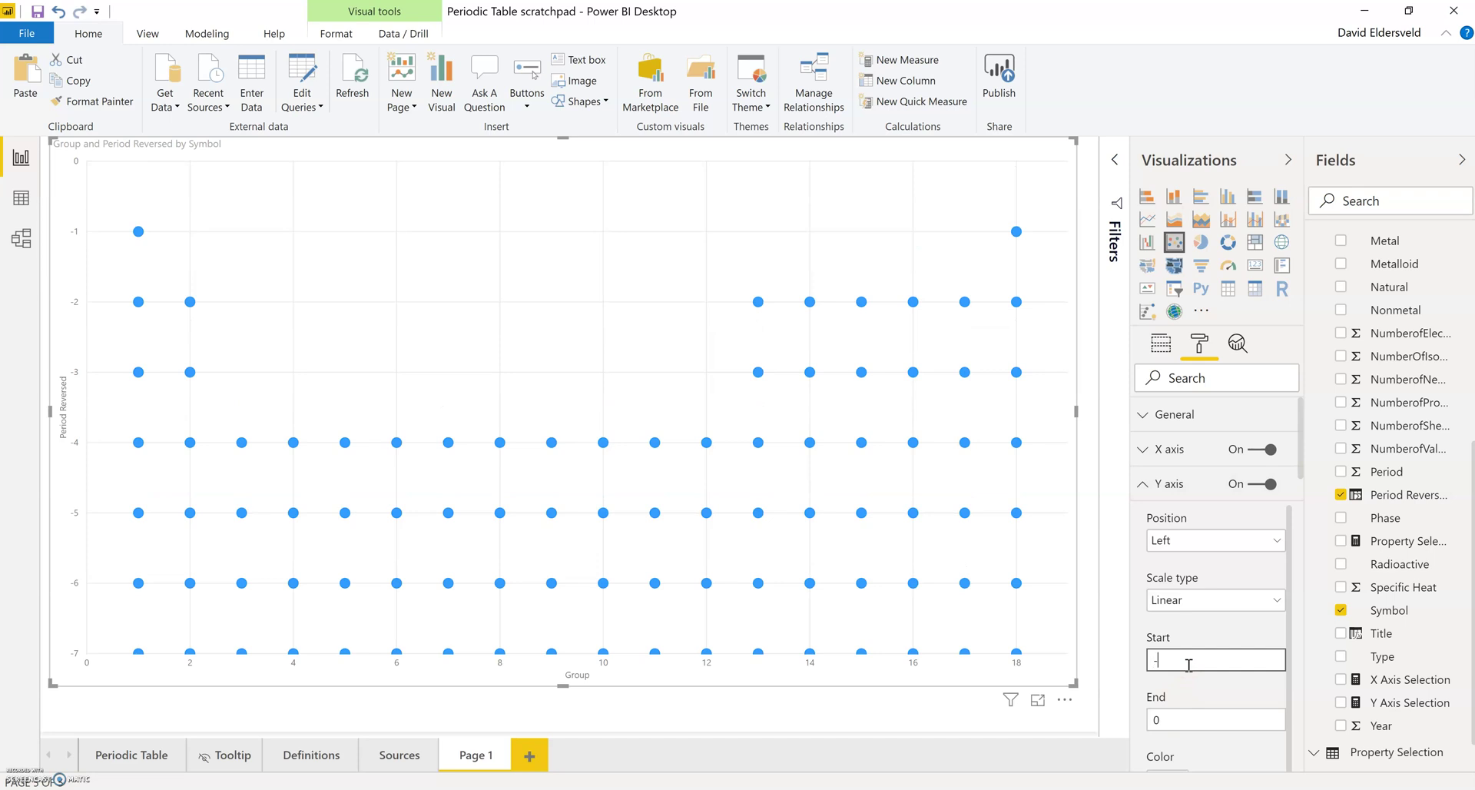
type("-8")
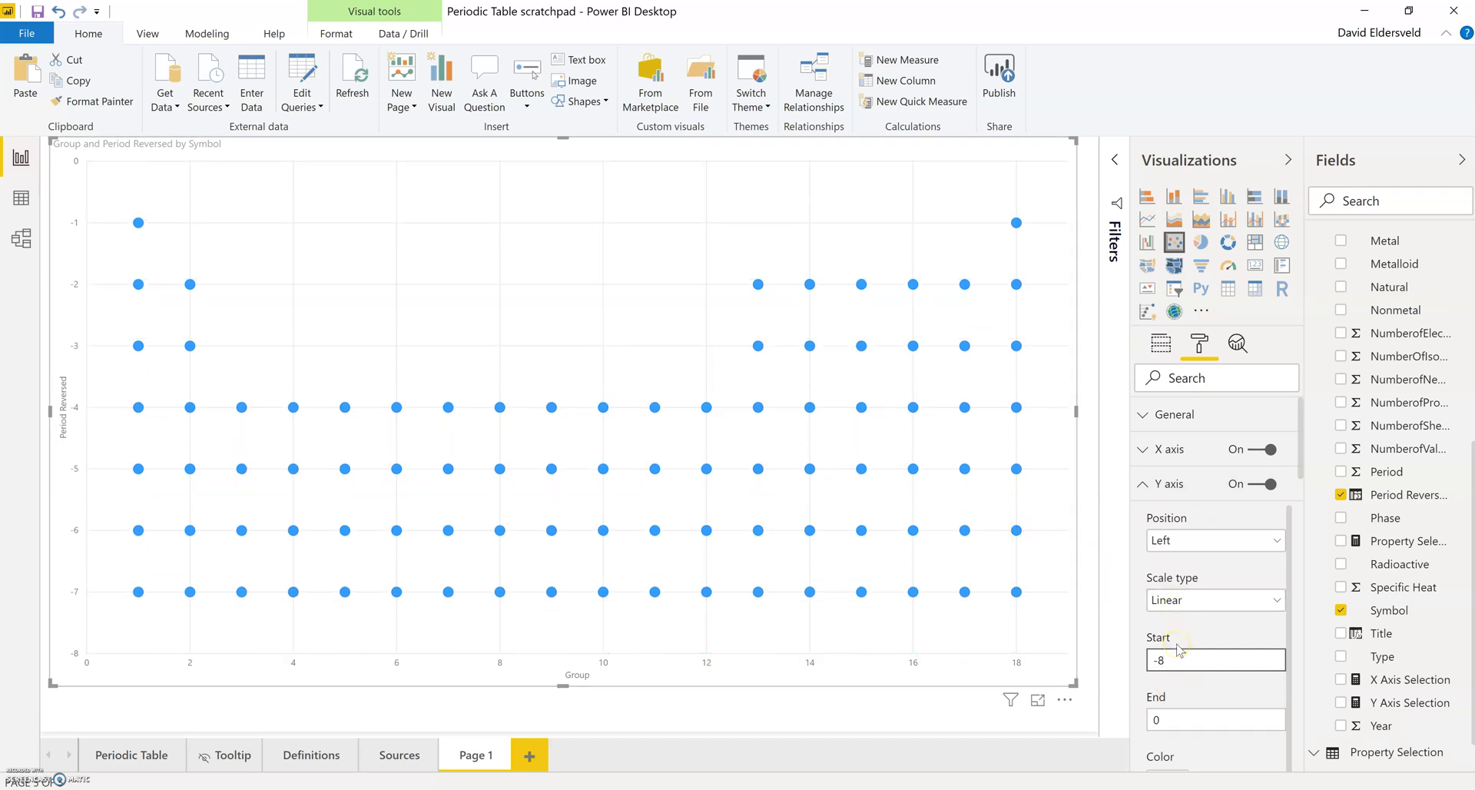
key("BackSpace")
type("7.5")
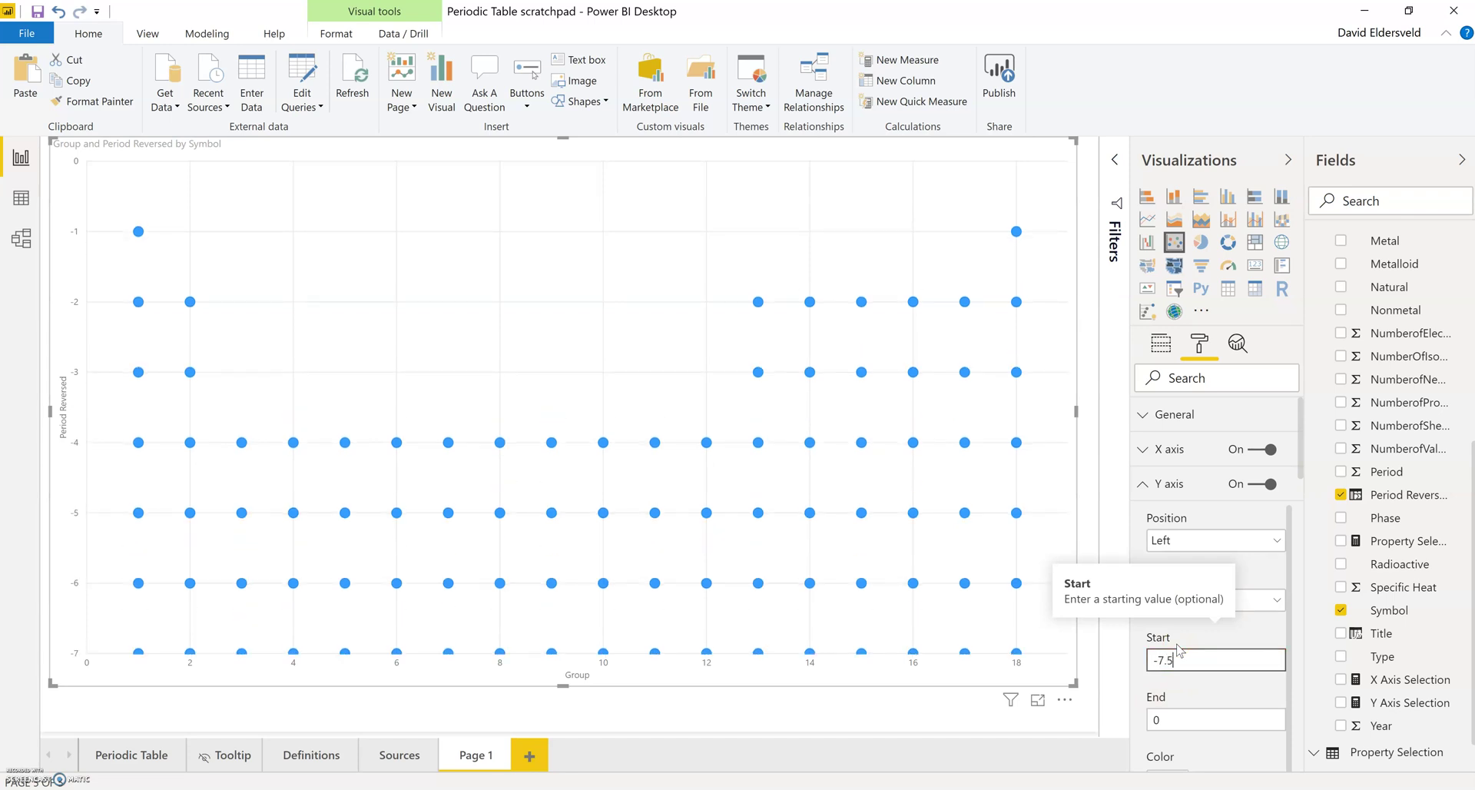
key("BackSpace")
key("BackSpace")
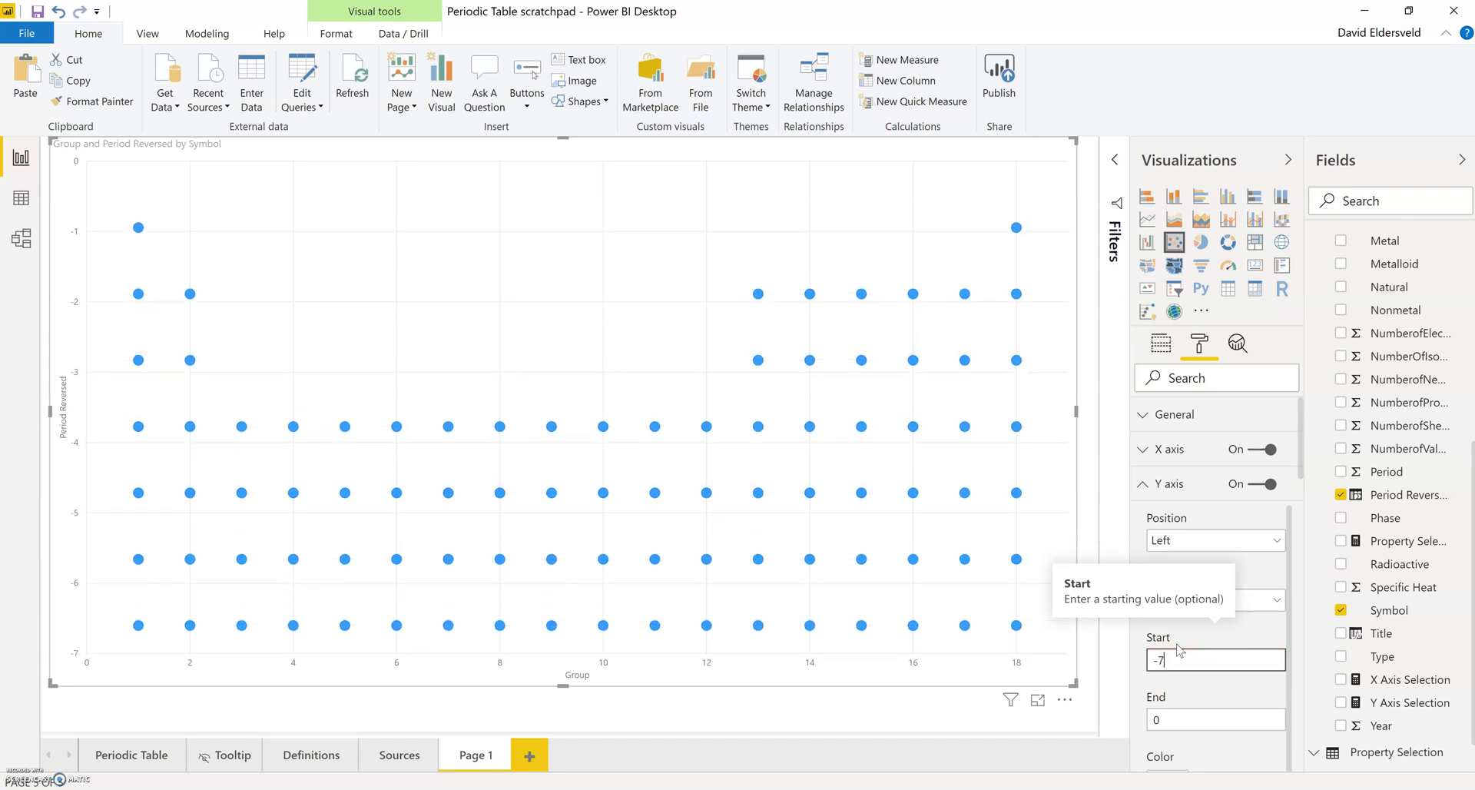
left_click(1203, 724)
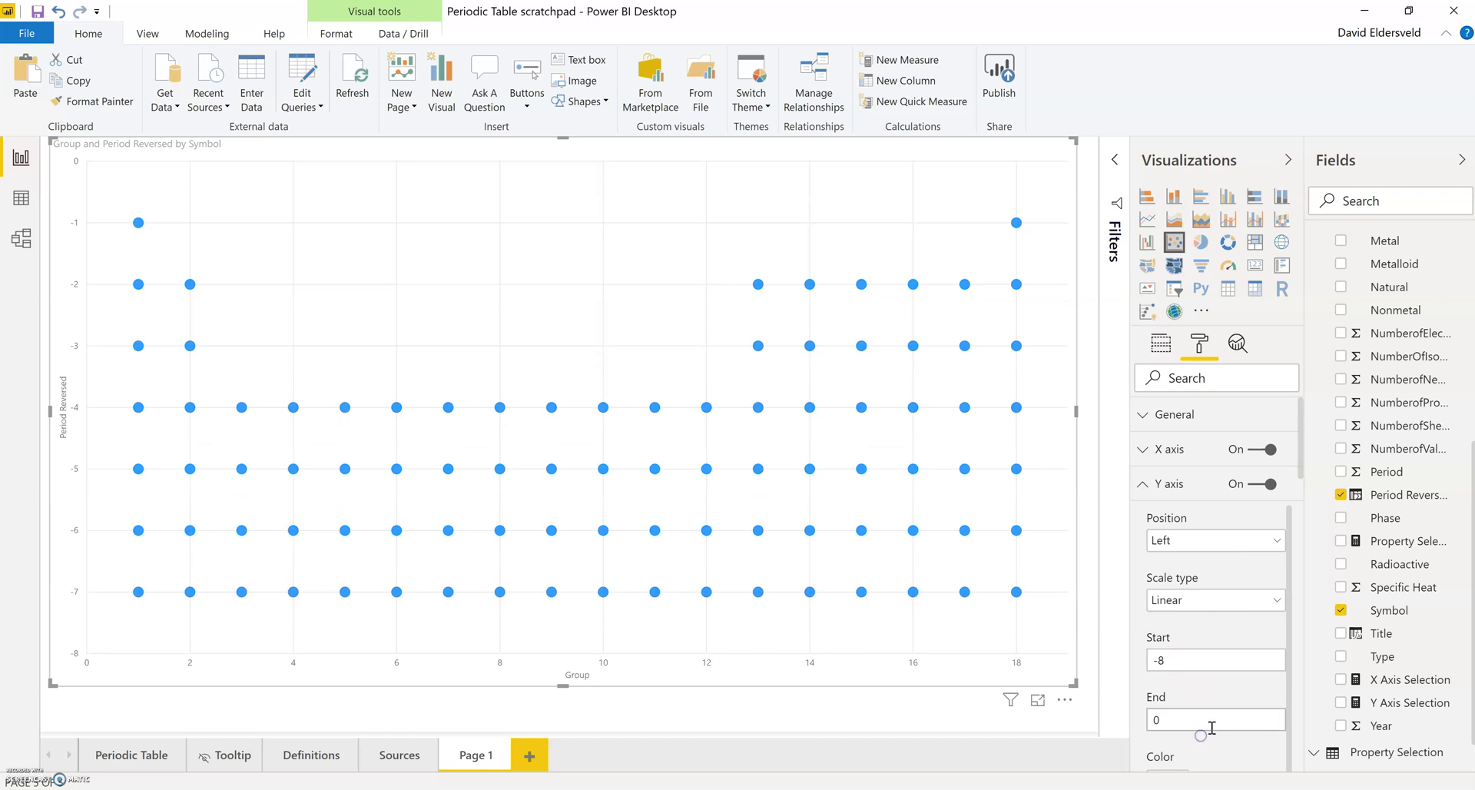
left_click(1149, 482)
scroll(1170, 523, "down", 1)
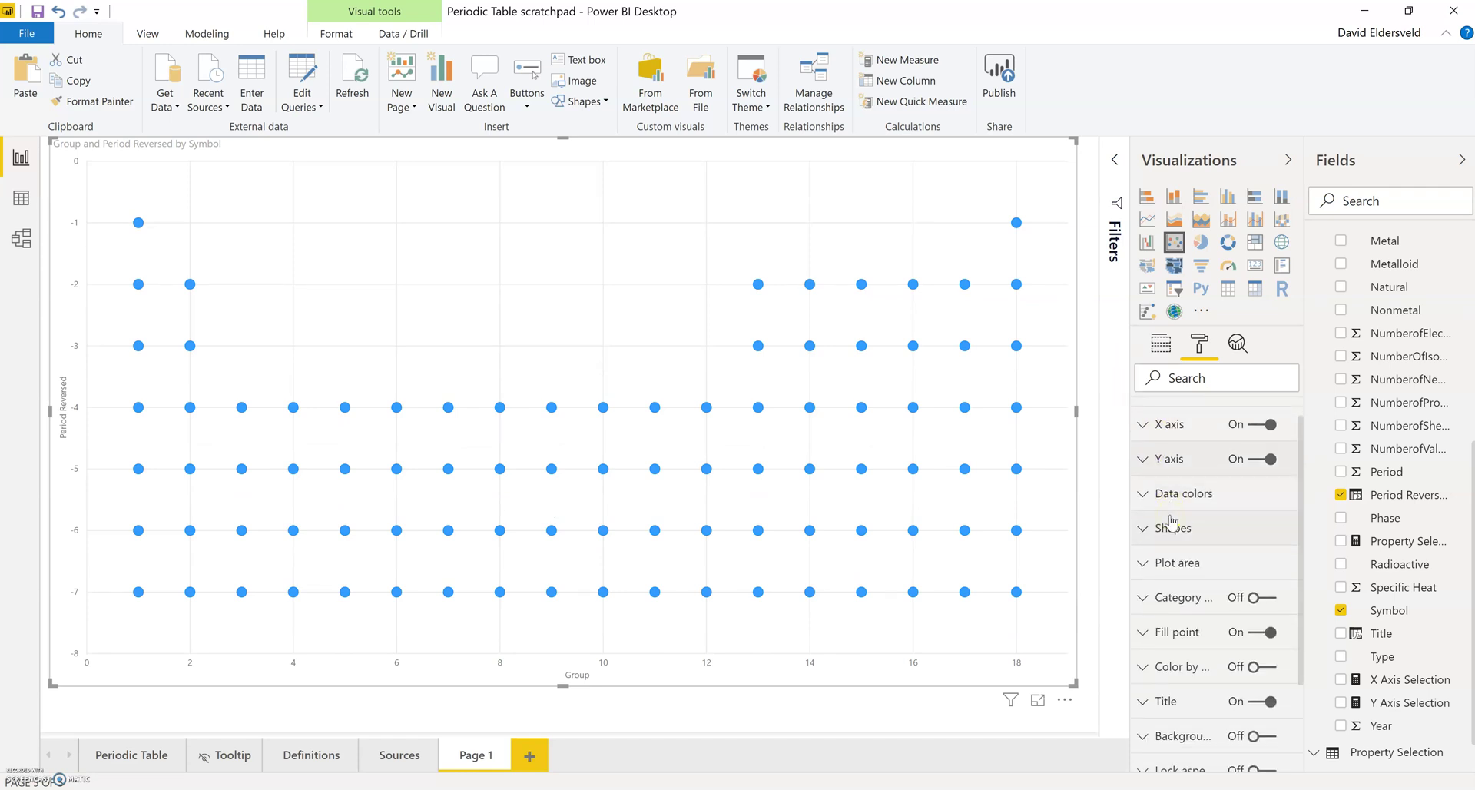
Change the chart markers to squares with size 30.
left_click(1145, 520)
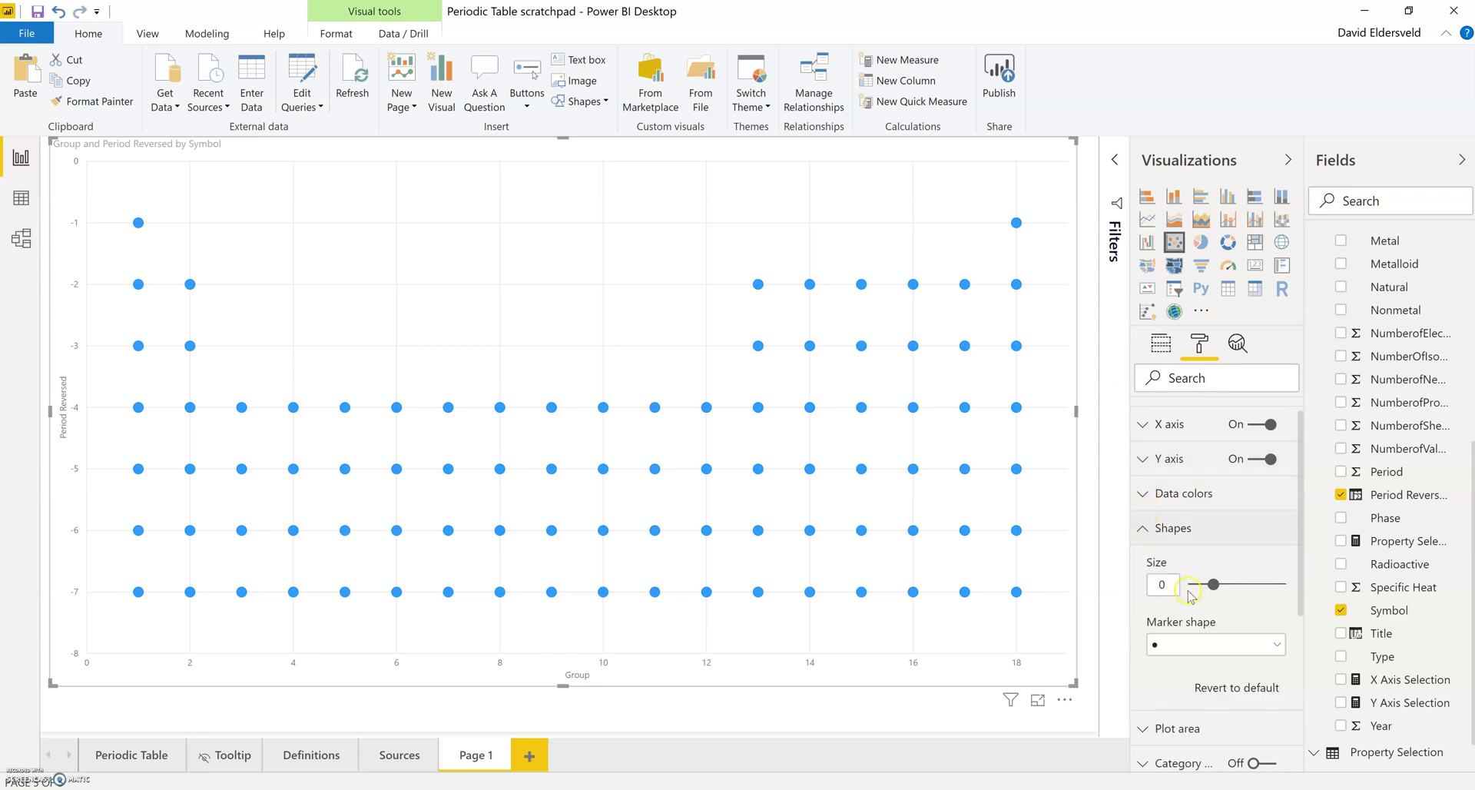
left_click(1168, 644)
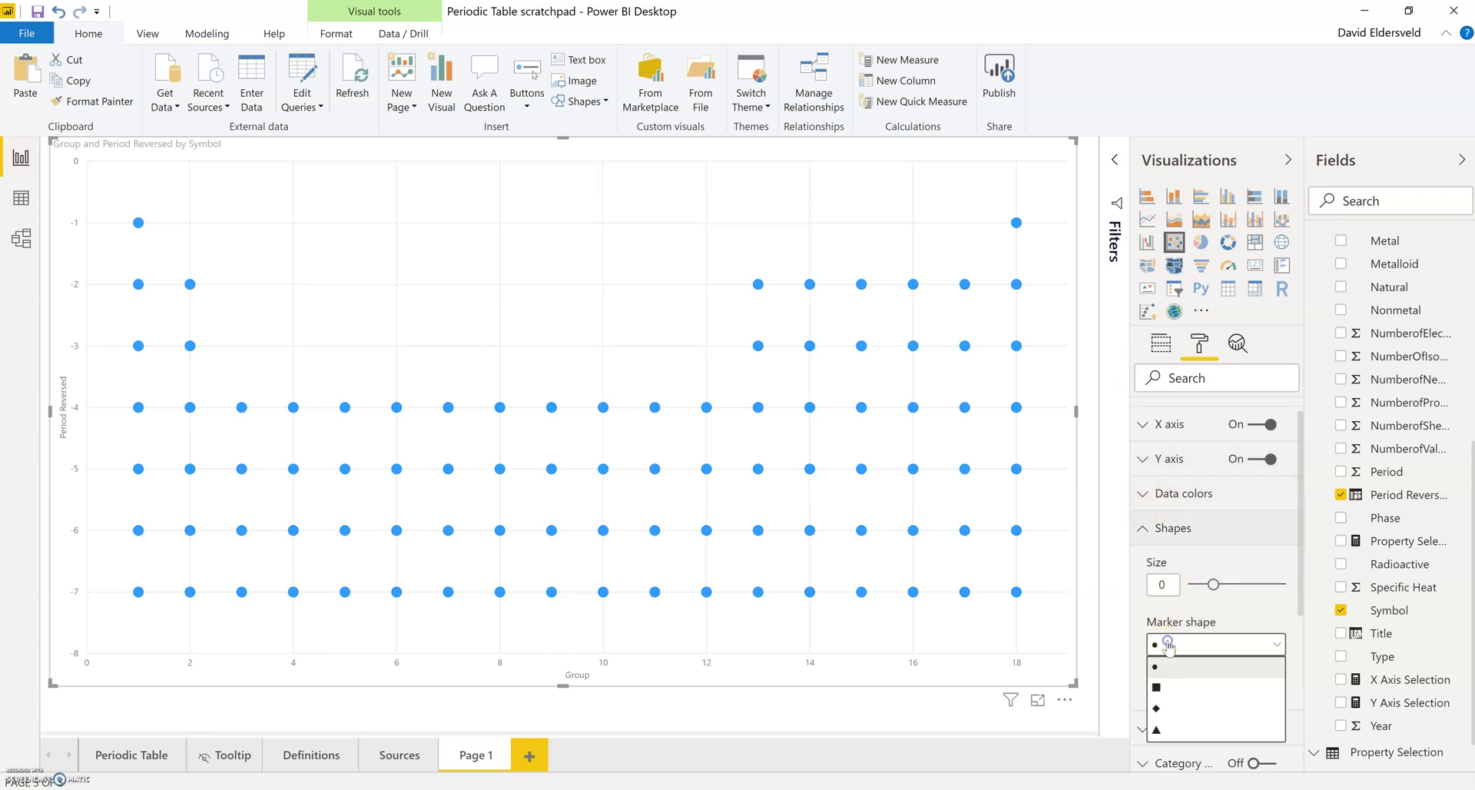
left_click(1169, 688)
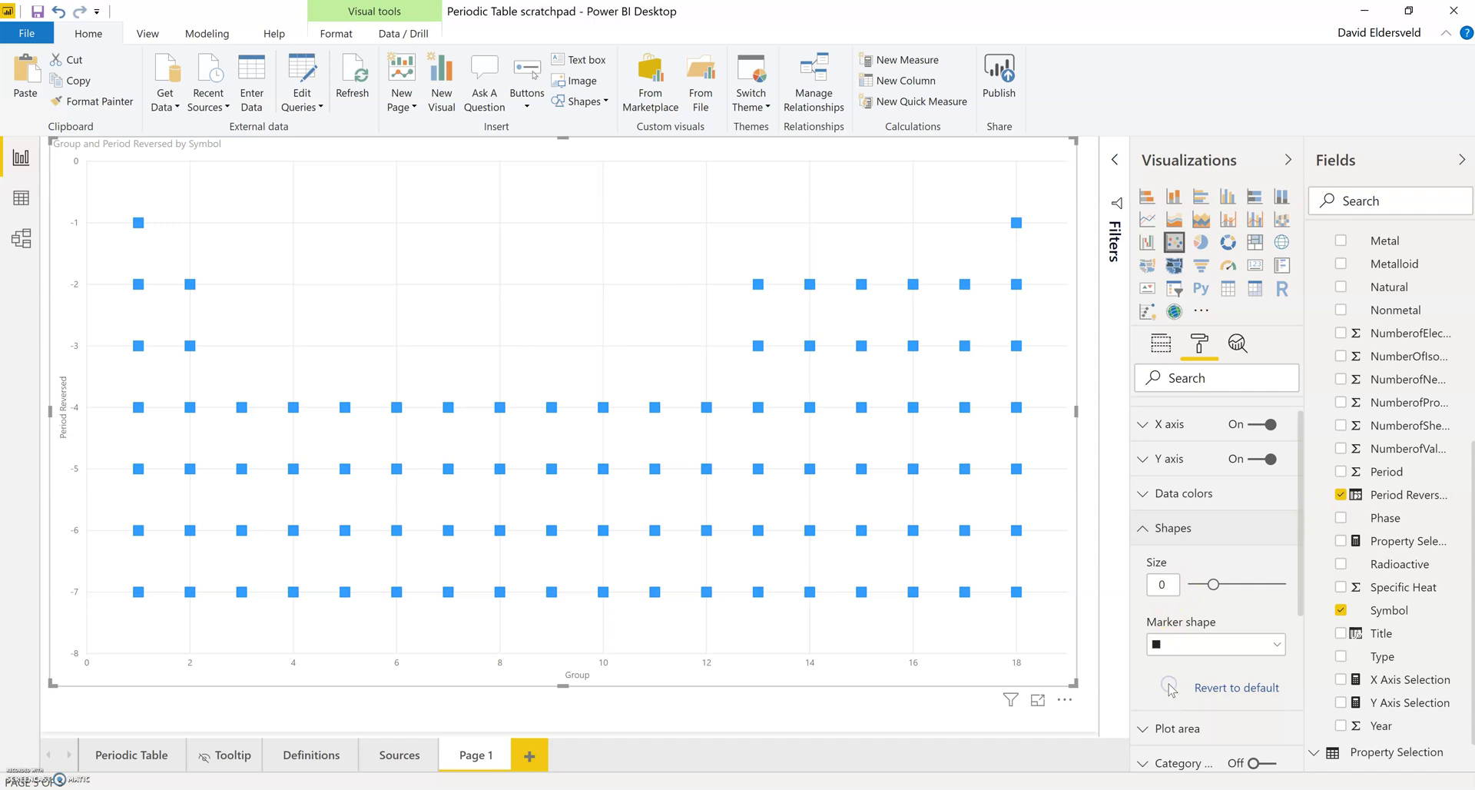
left_click(1148, 592)
type("30")
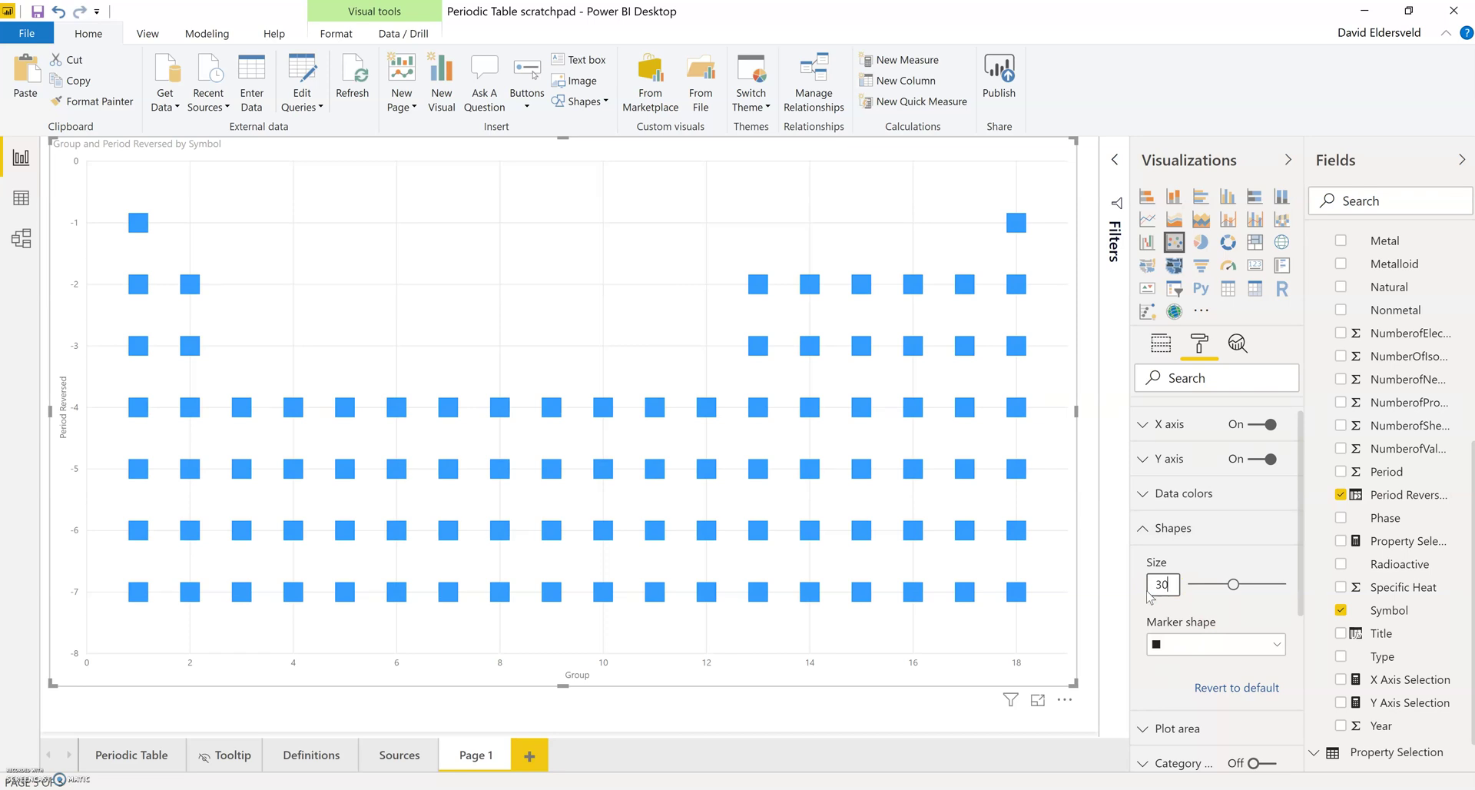
left_click(693, 245)
Hide both axes, then re-enable the Y axis to turn off its title and gridlines.
left_click(1260, 429)
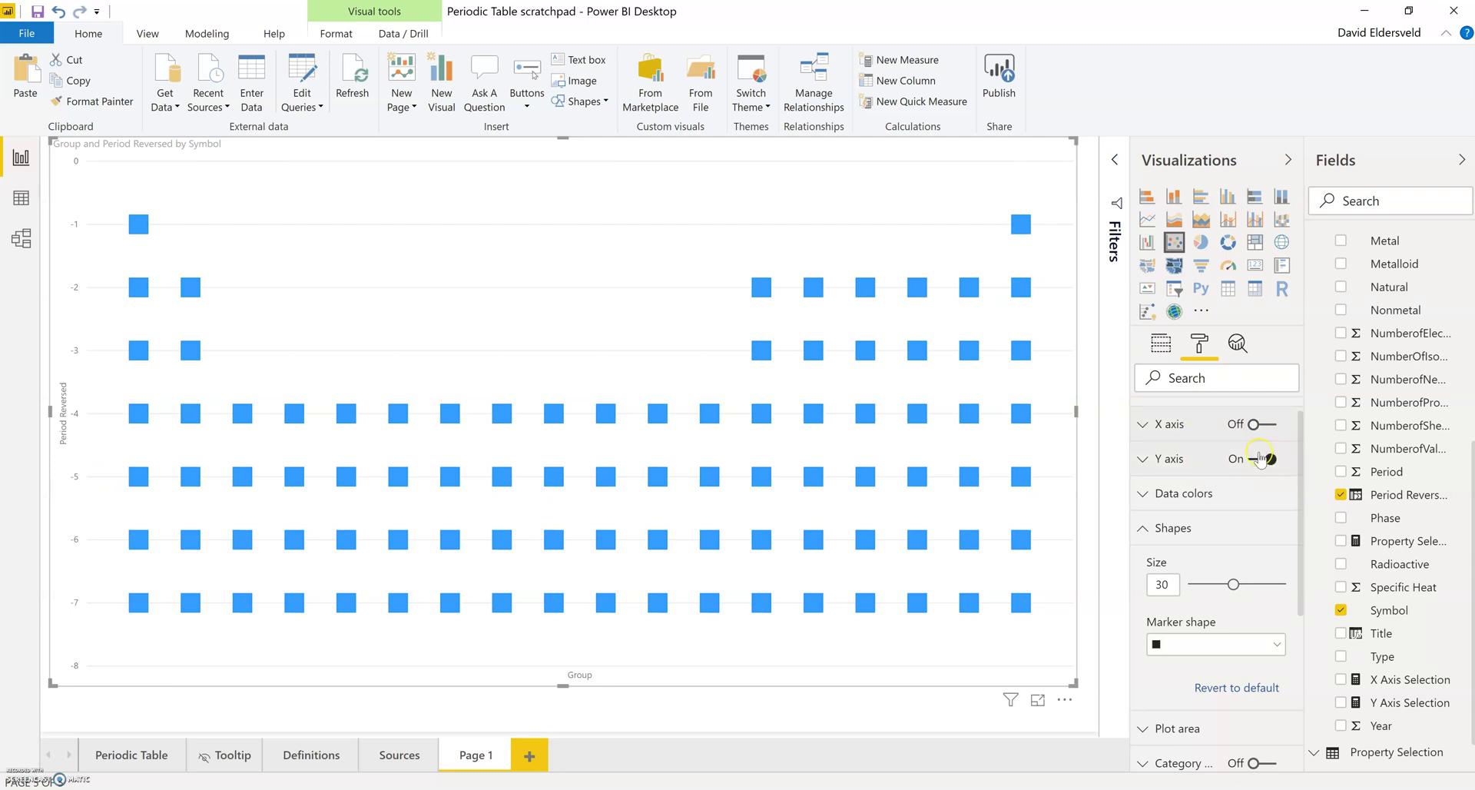
left_click(1259, 458)
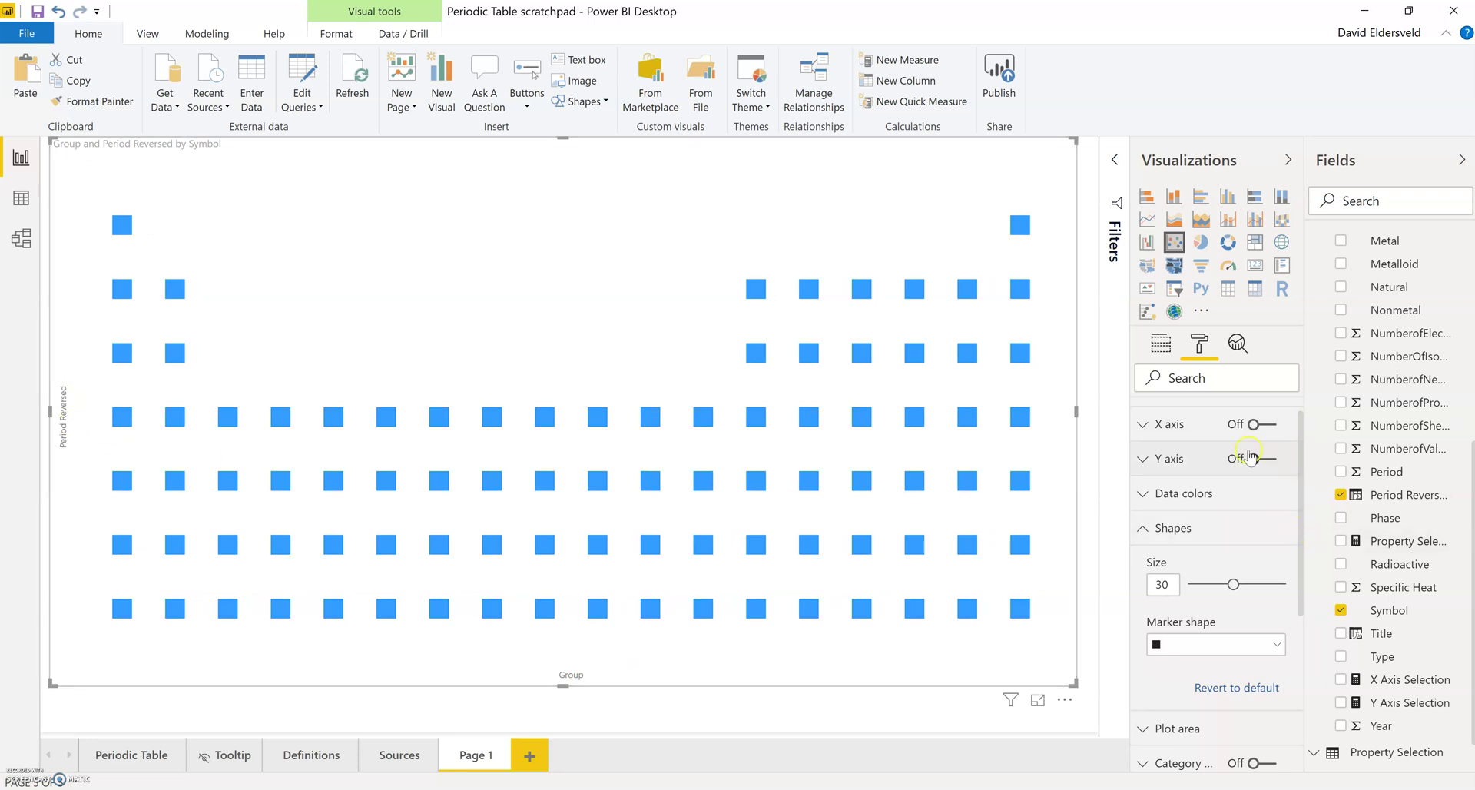
left_click(1152, 458)
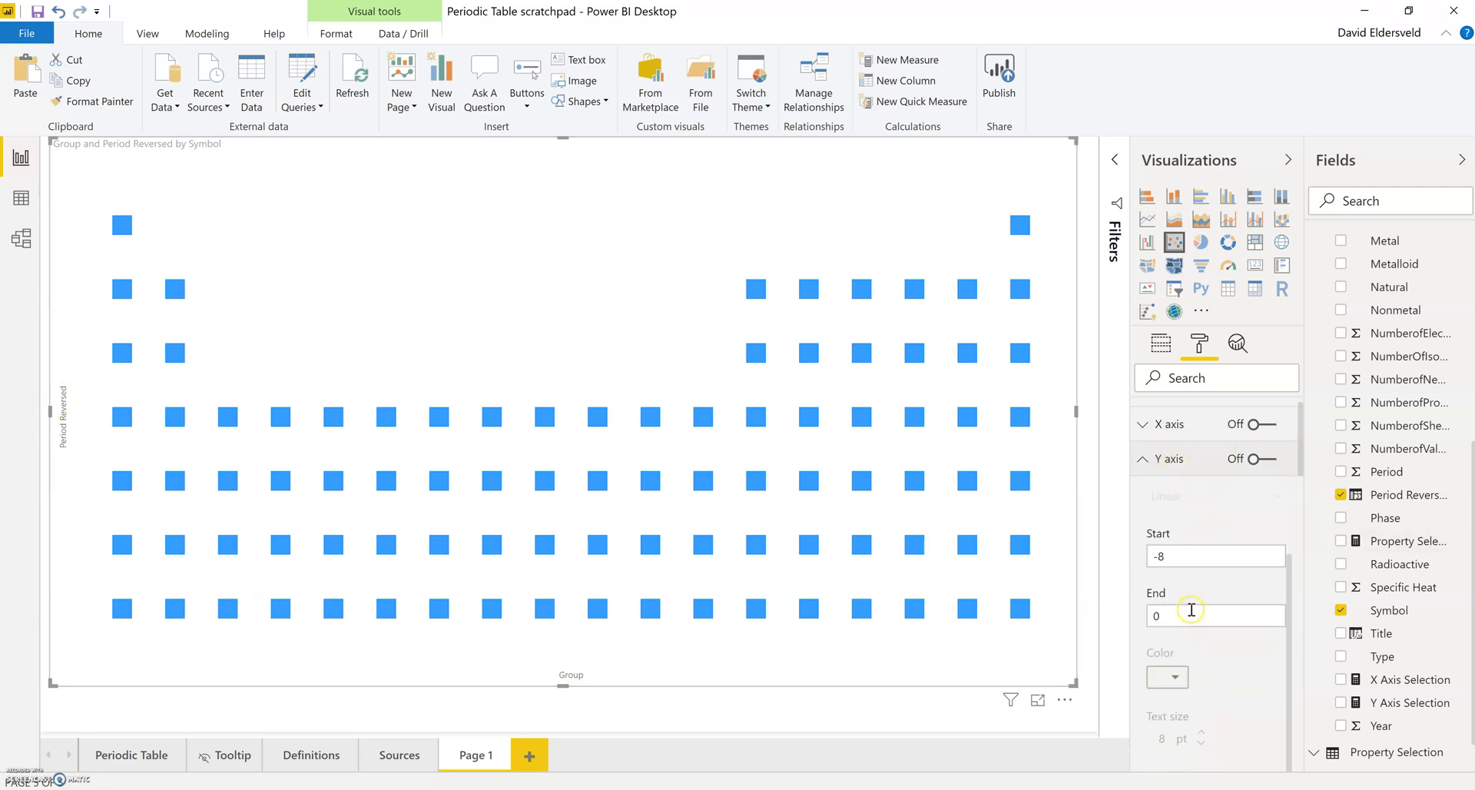
left_click(1255, 459)
scroll(1238, 562, "down", 2)
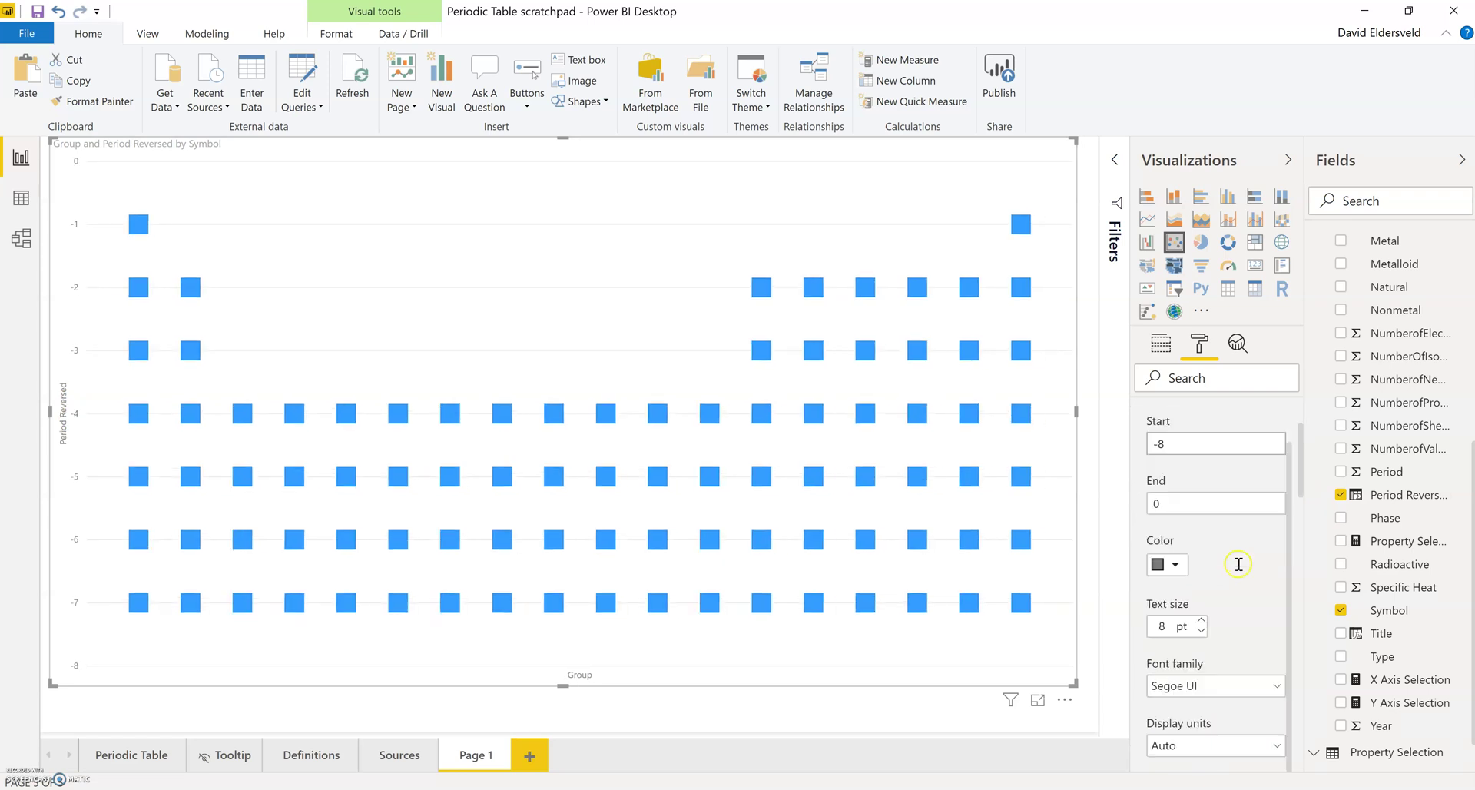
scroll(1238, 567, "down", 3)
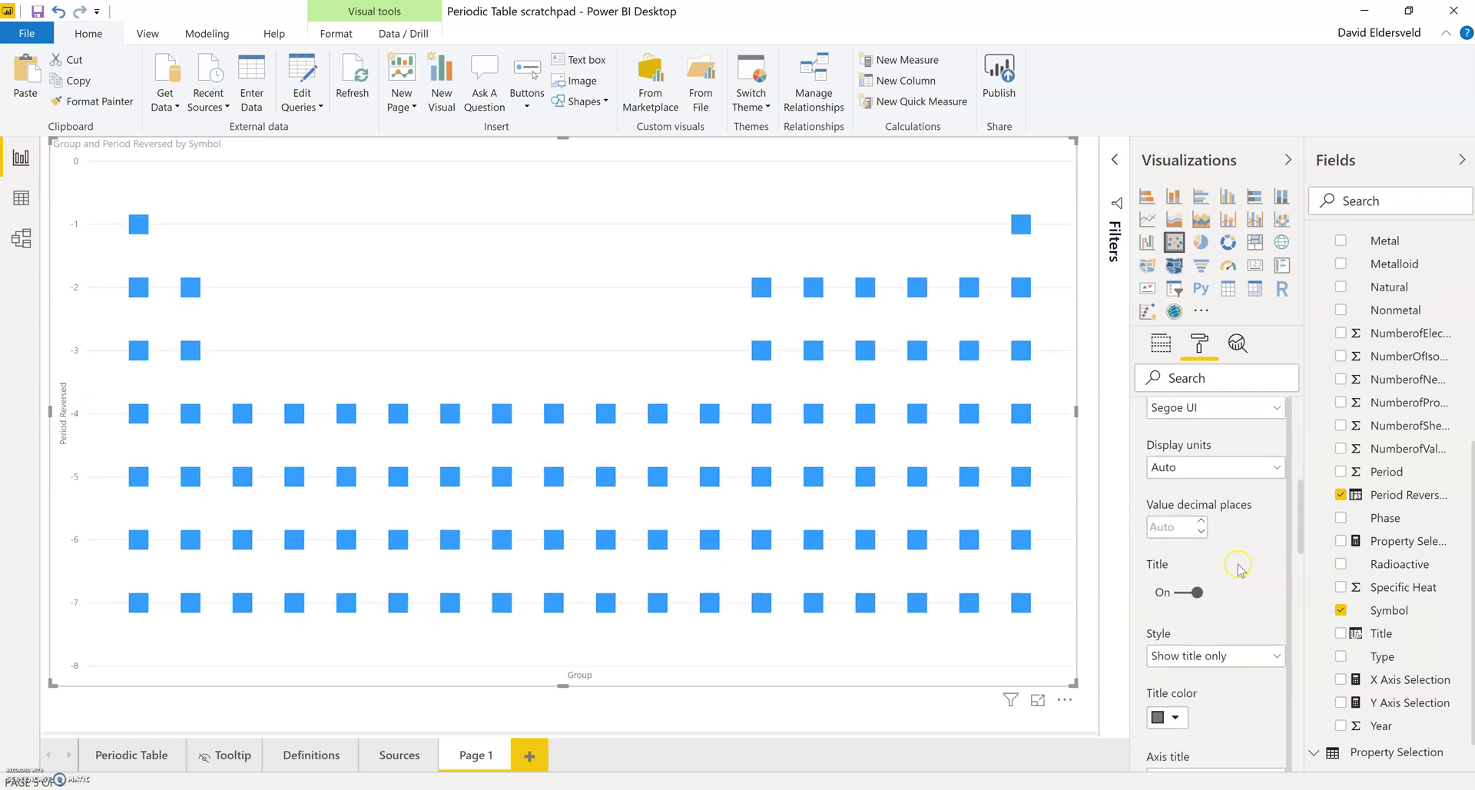
left_click(1197, 593)
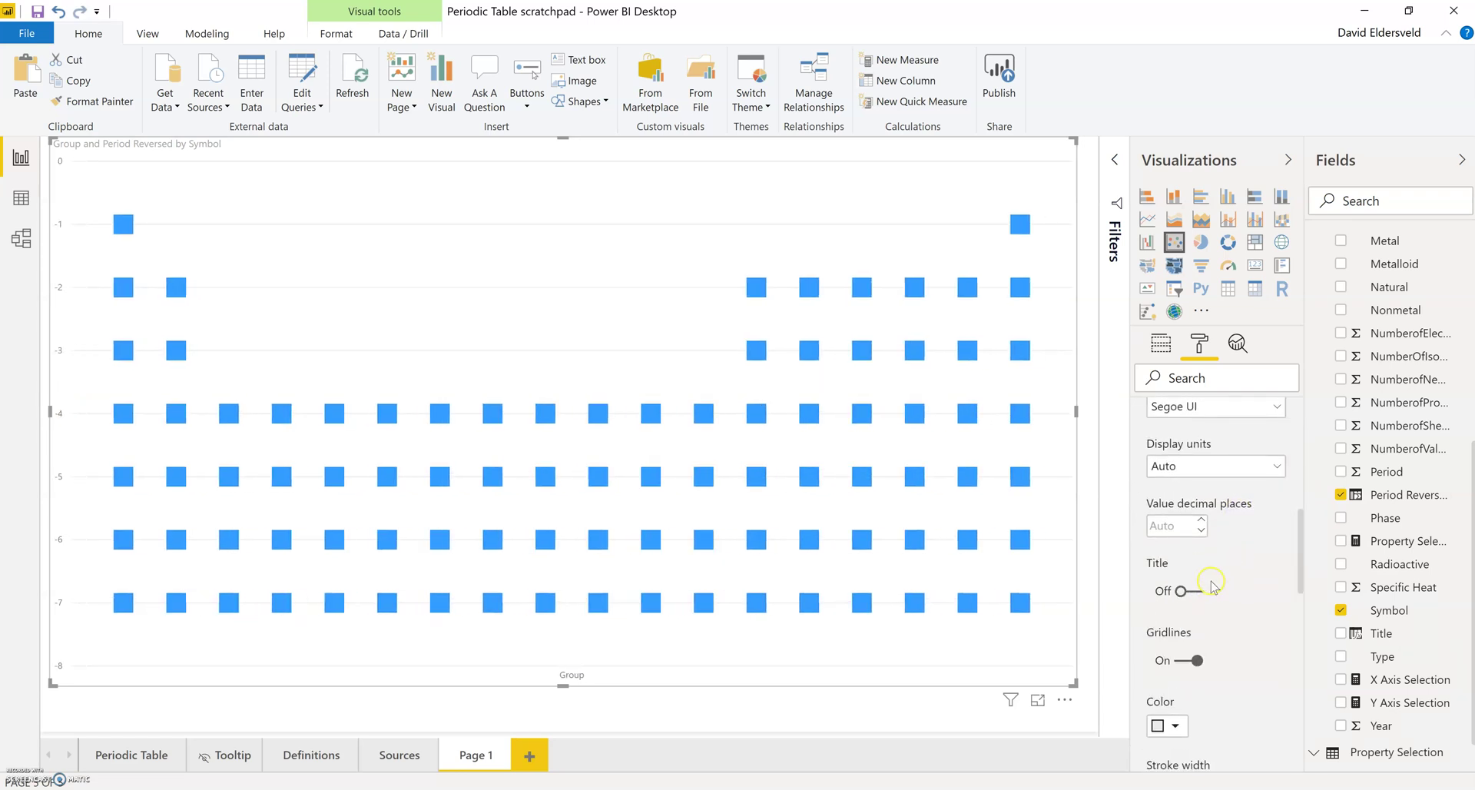
left_click(1192, 662)
Switch the Y axis off again and hide the X axis along with its gridlines.
scroll(1219, 597, "up", 5)
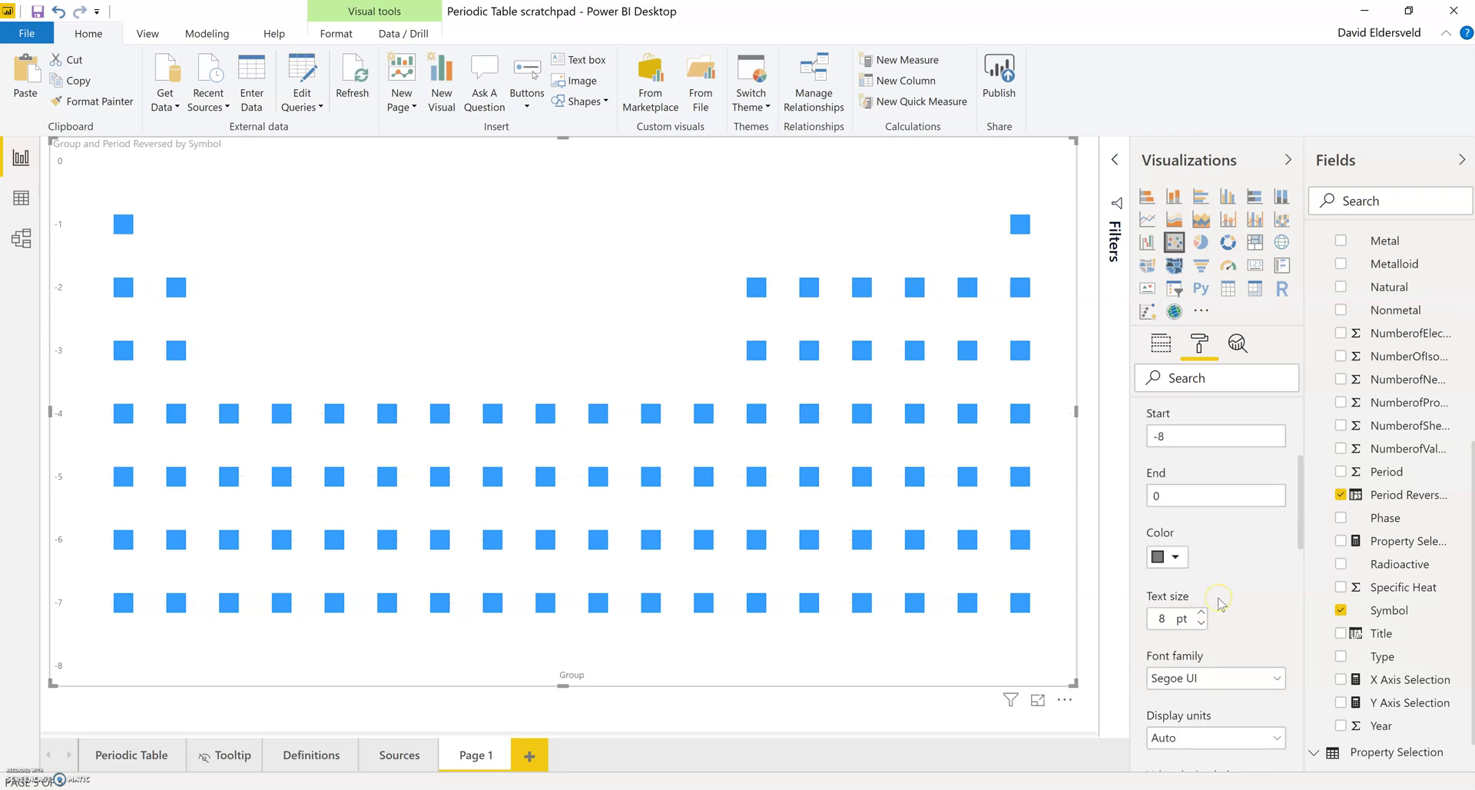
left_click(1264, 468)
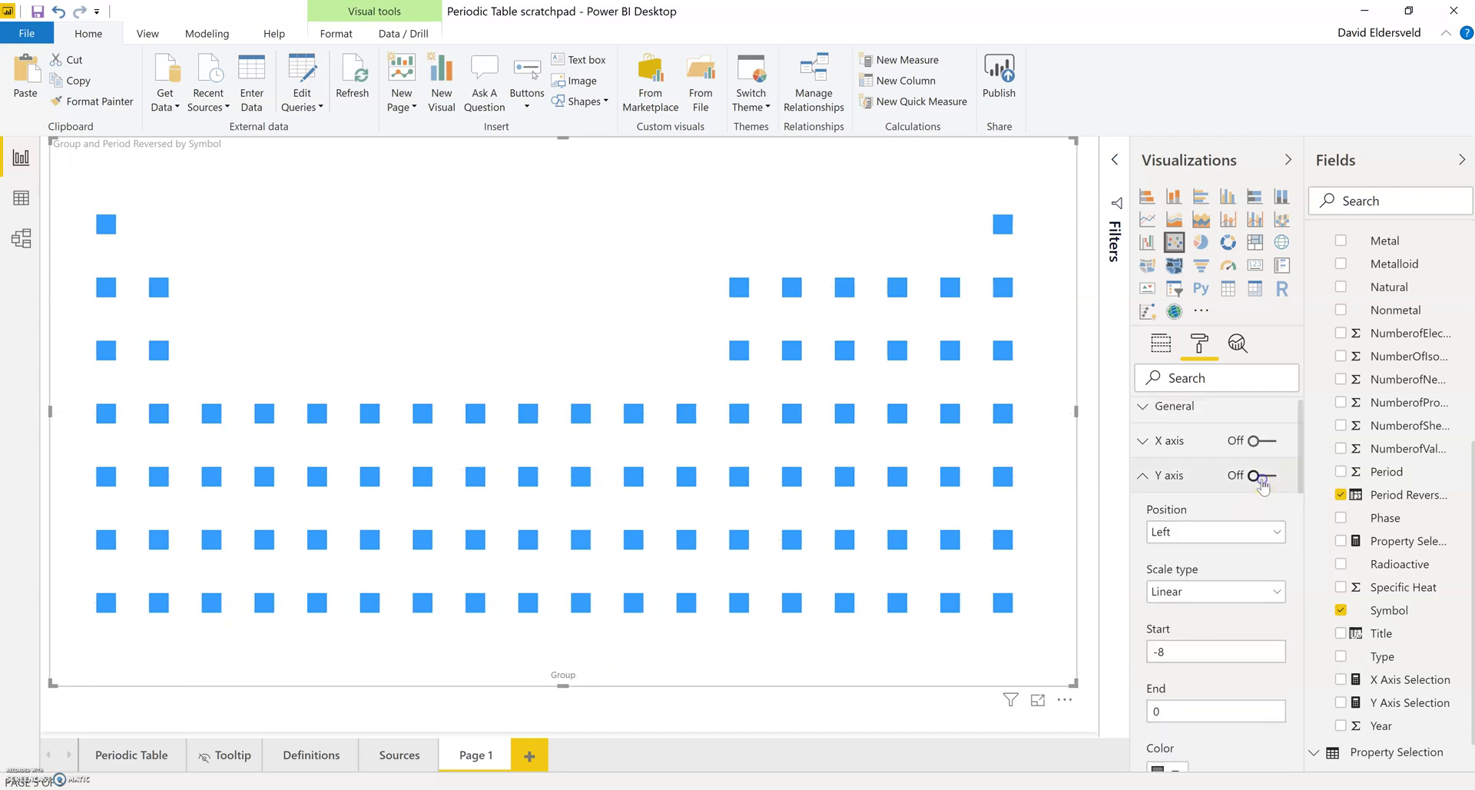
left_click(1259, 434)
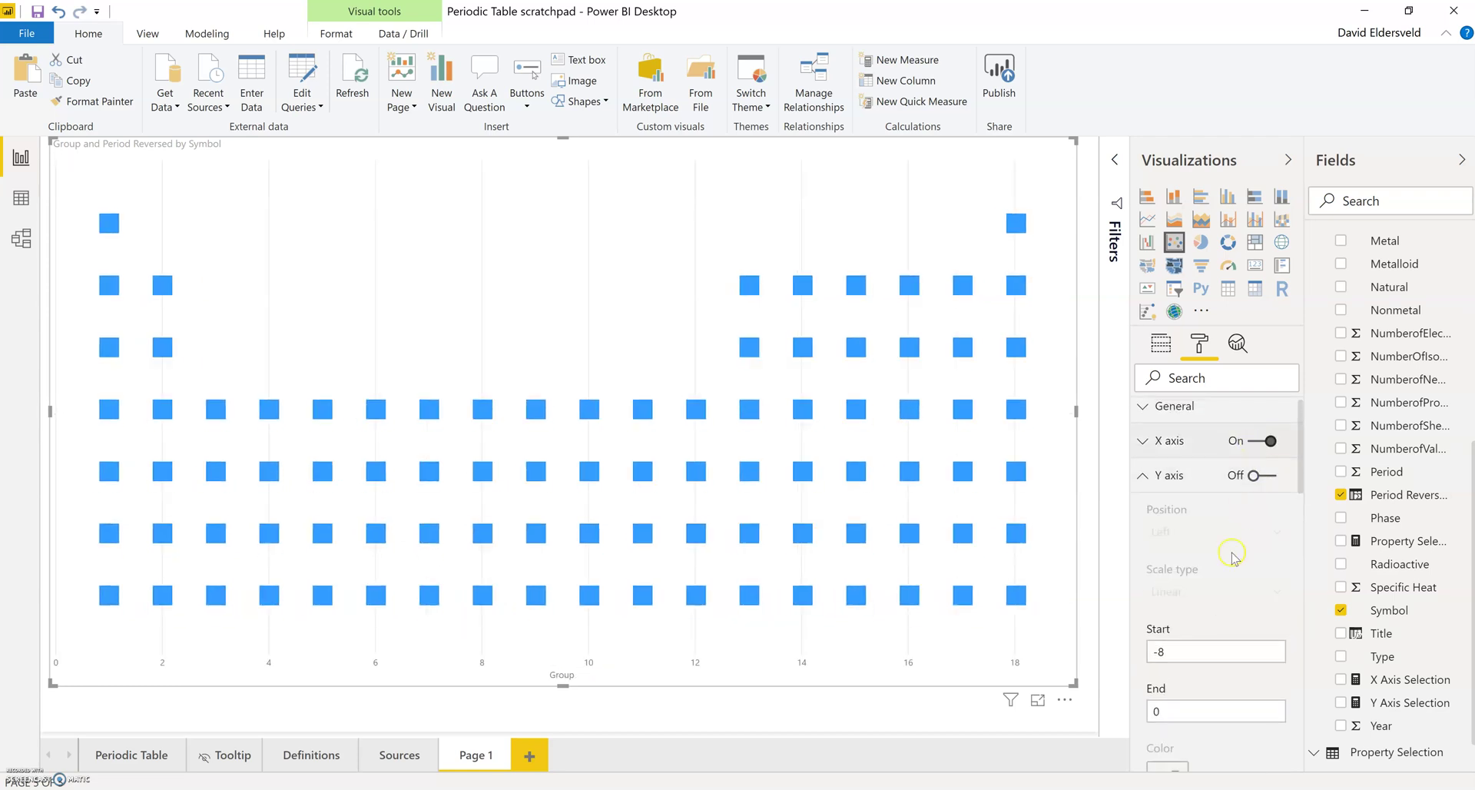
left_click(1163, 442)
scroll(1191, 498, "down", 6)
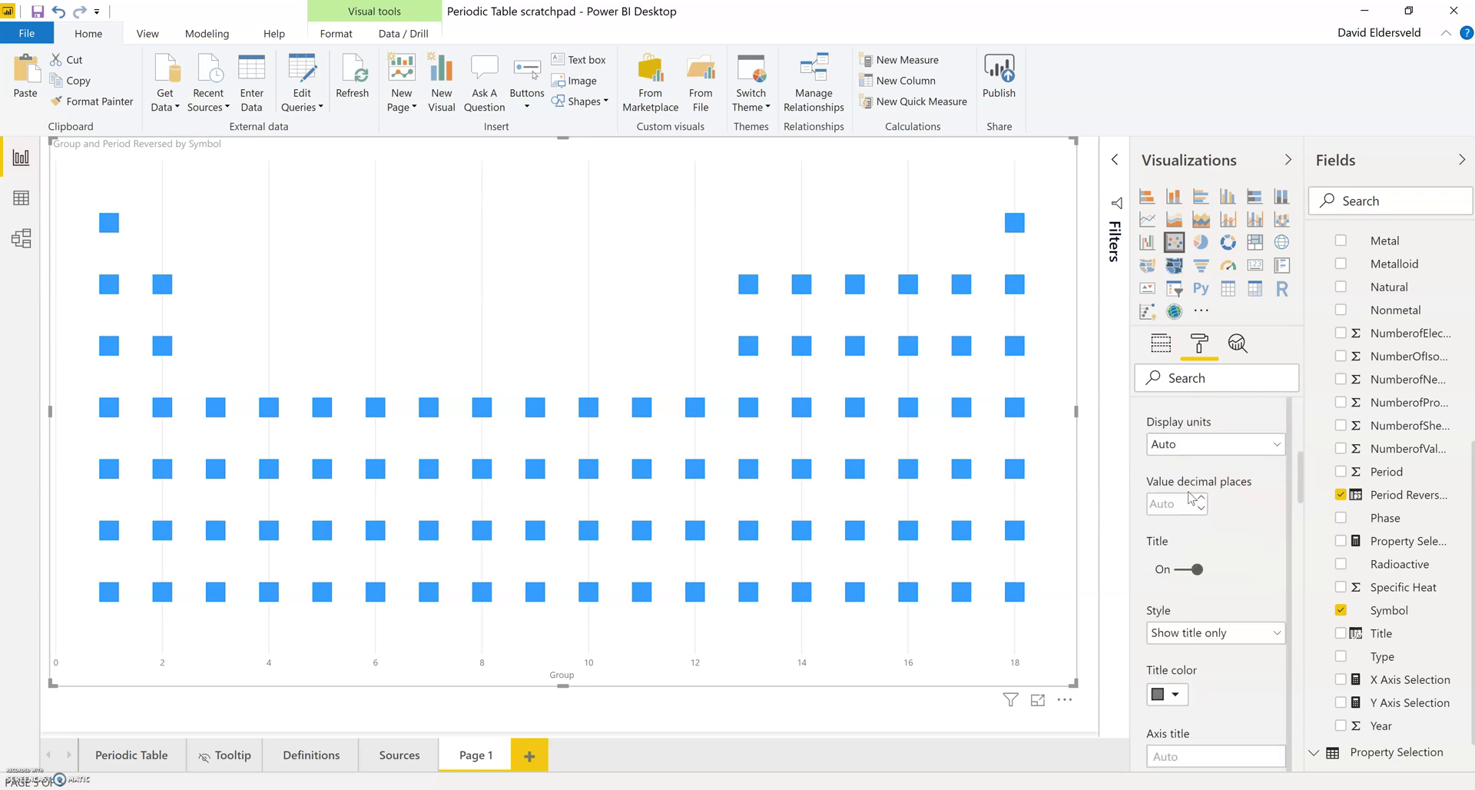
scroll(1191, 498, "down", 2)
scroll(1187, 520, "down", 5)
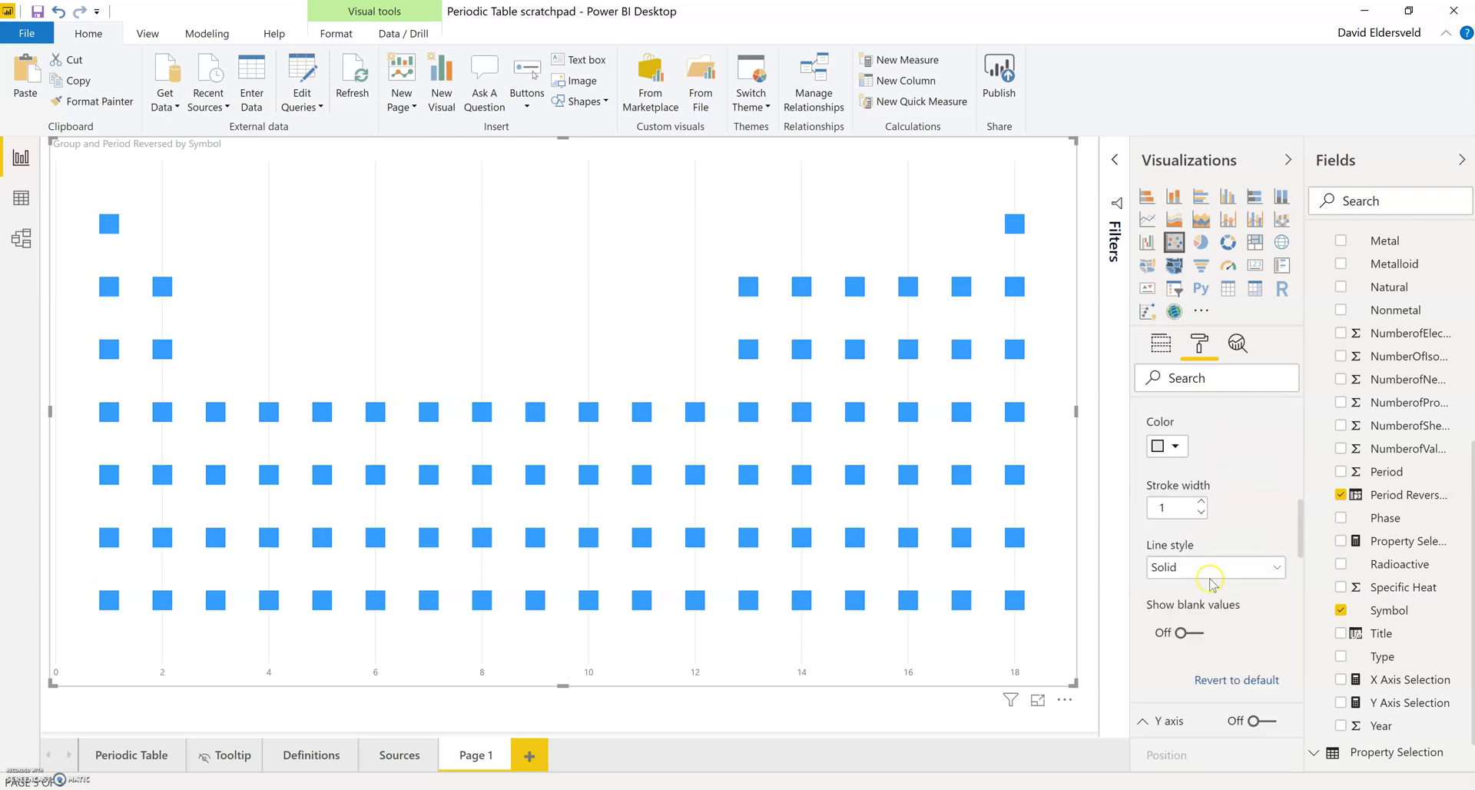
scroll(1211, 583, "down", 1)
scroll(1236, 571, "up", 4)
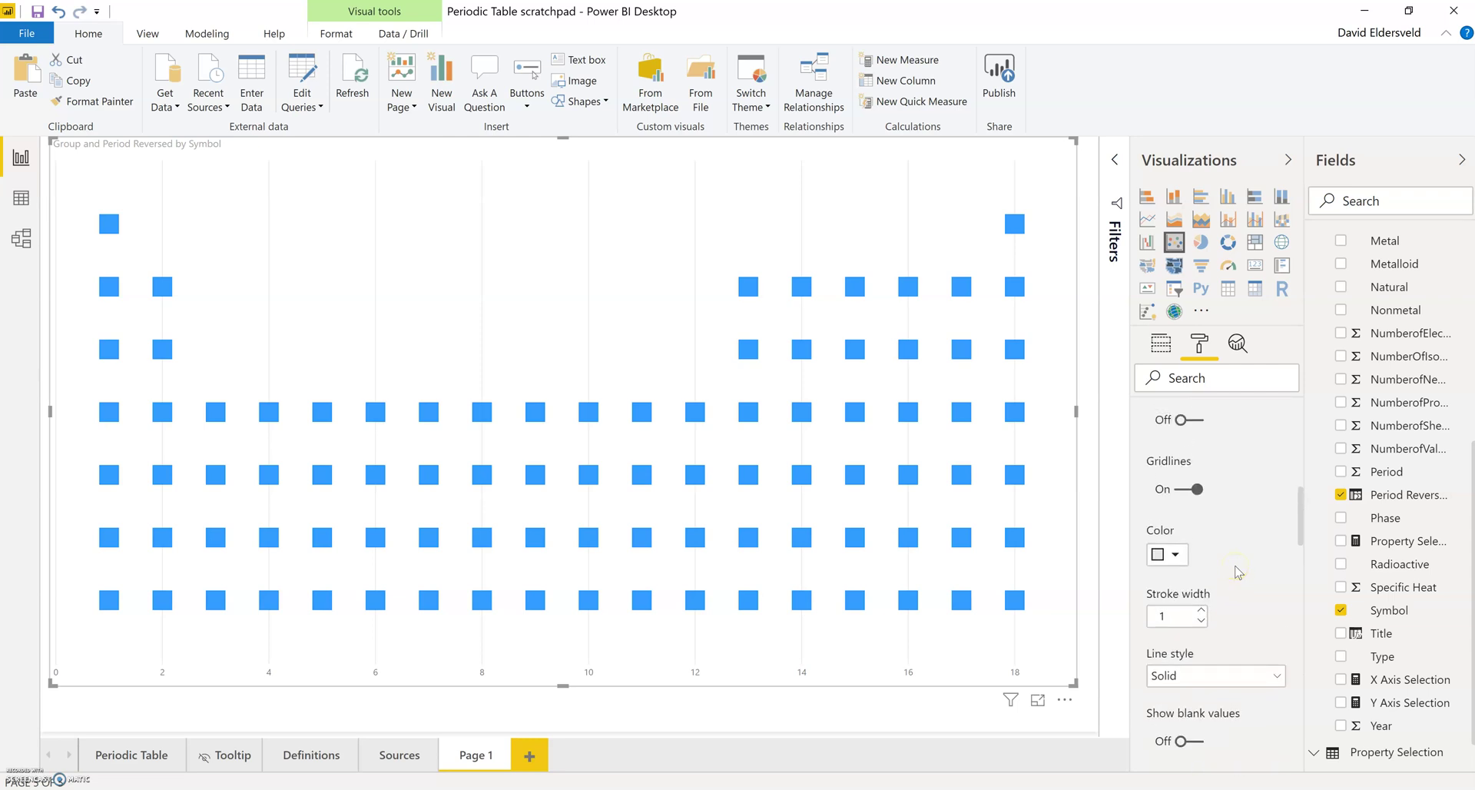
scroll(1222, 483, "up", 12)
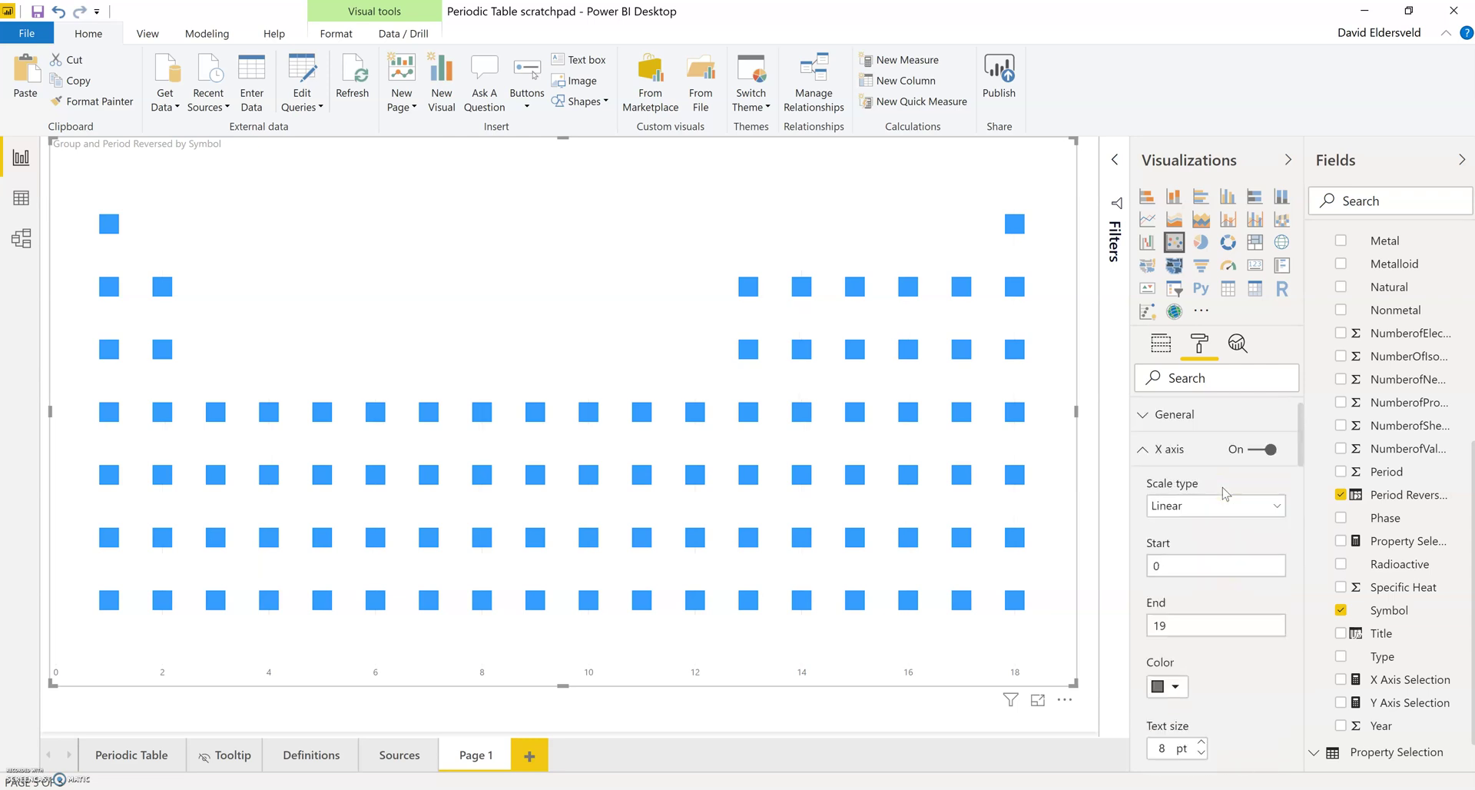
left_click(1244, 452)
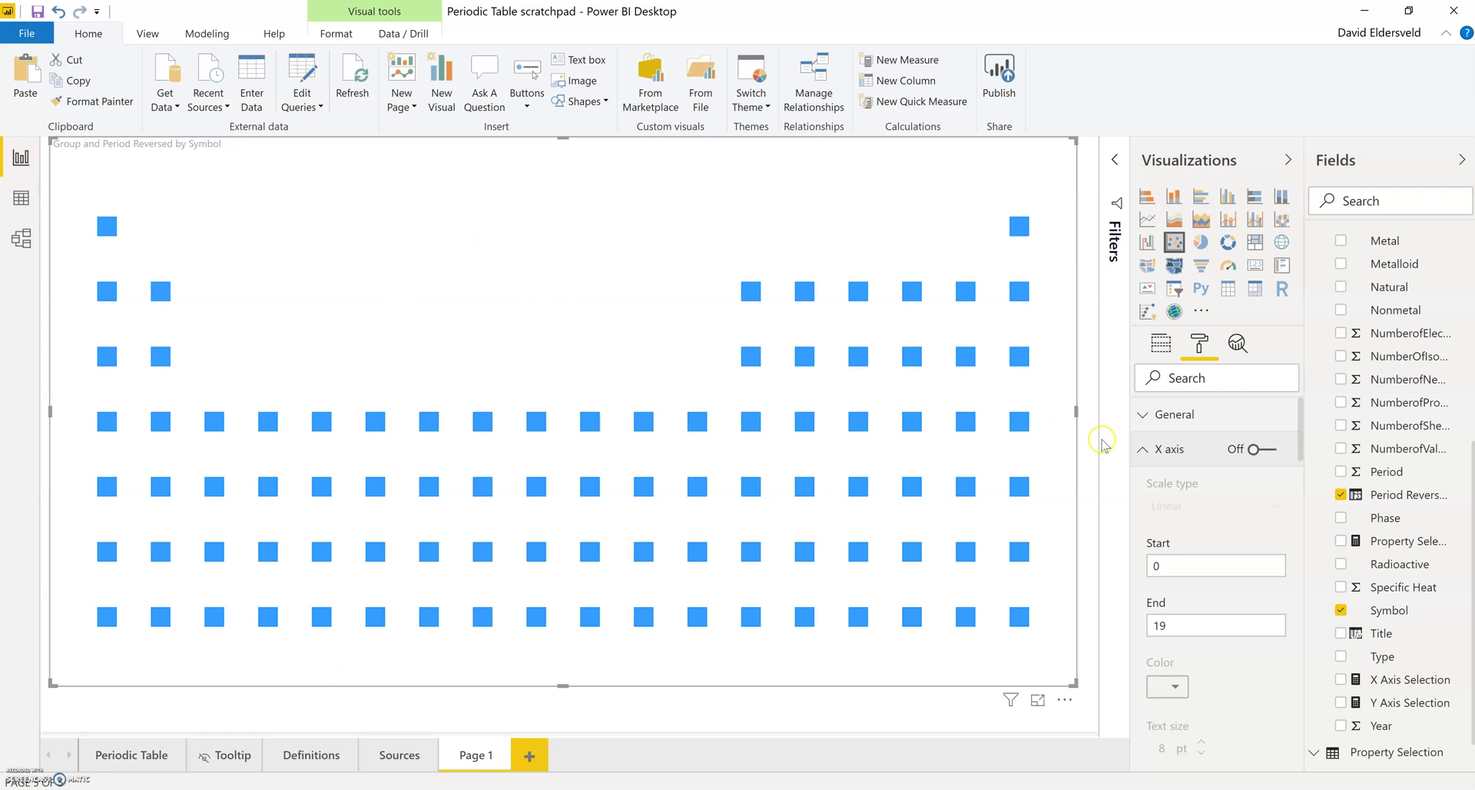
left_click(1143, 453)
scroll(1175, 615, "down", 5)
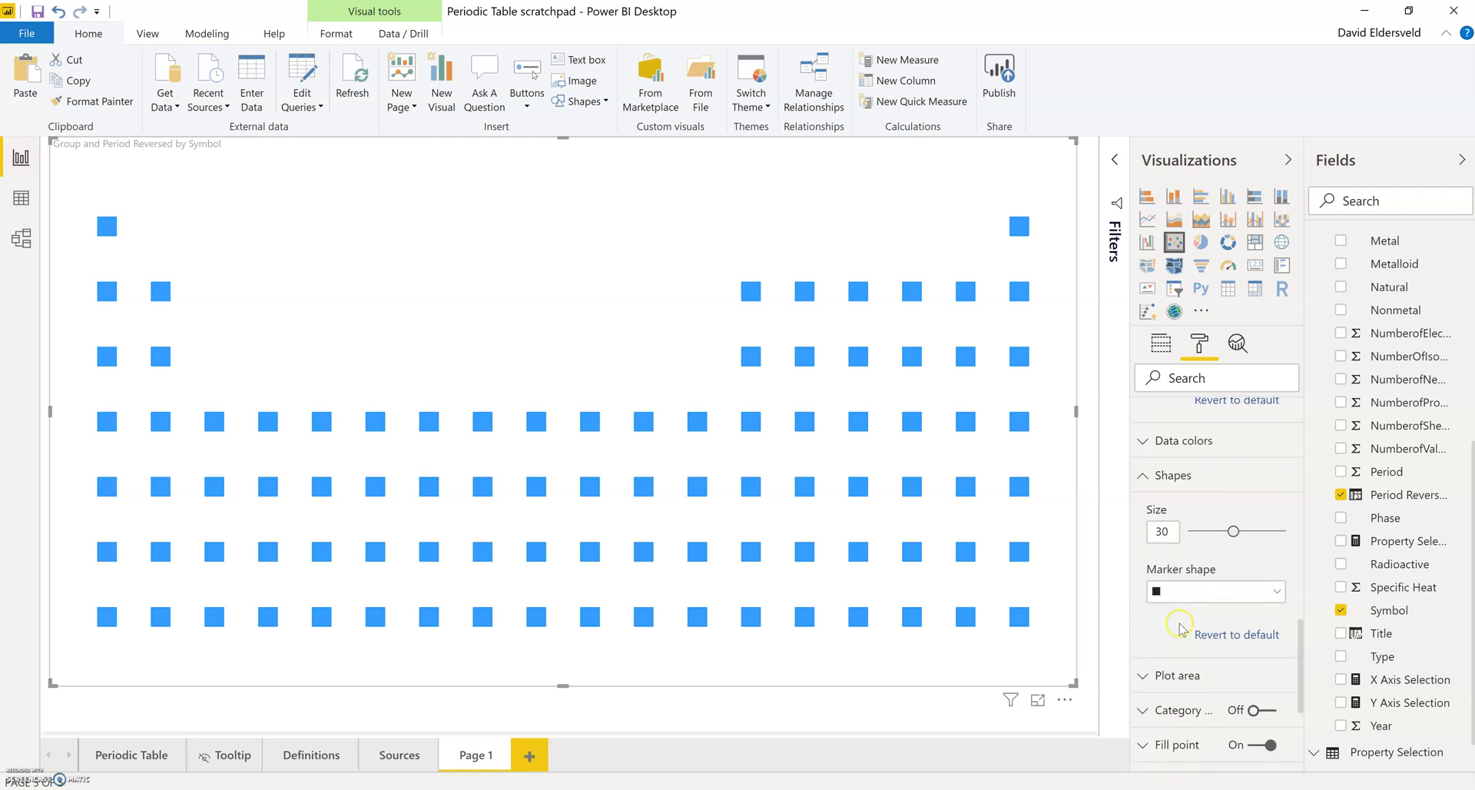
scroll(1178, 626, "down", 2)
Turn off the chart title, compare with the Periodic Table page, then reselect the Page 1 chart.
left_click(1258, 666)
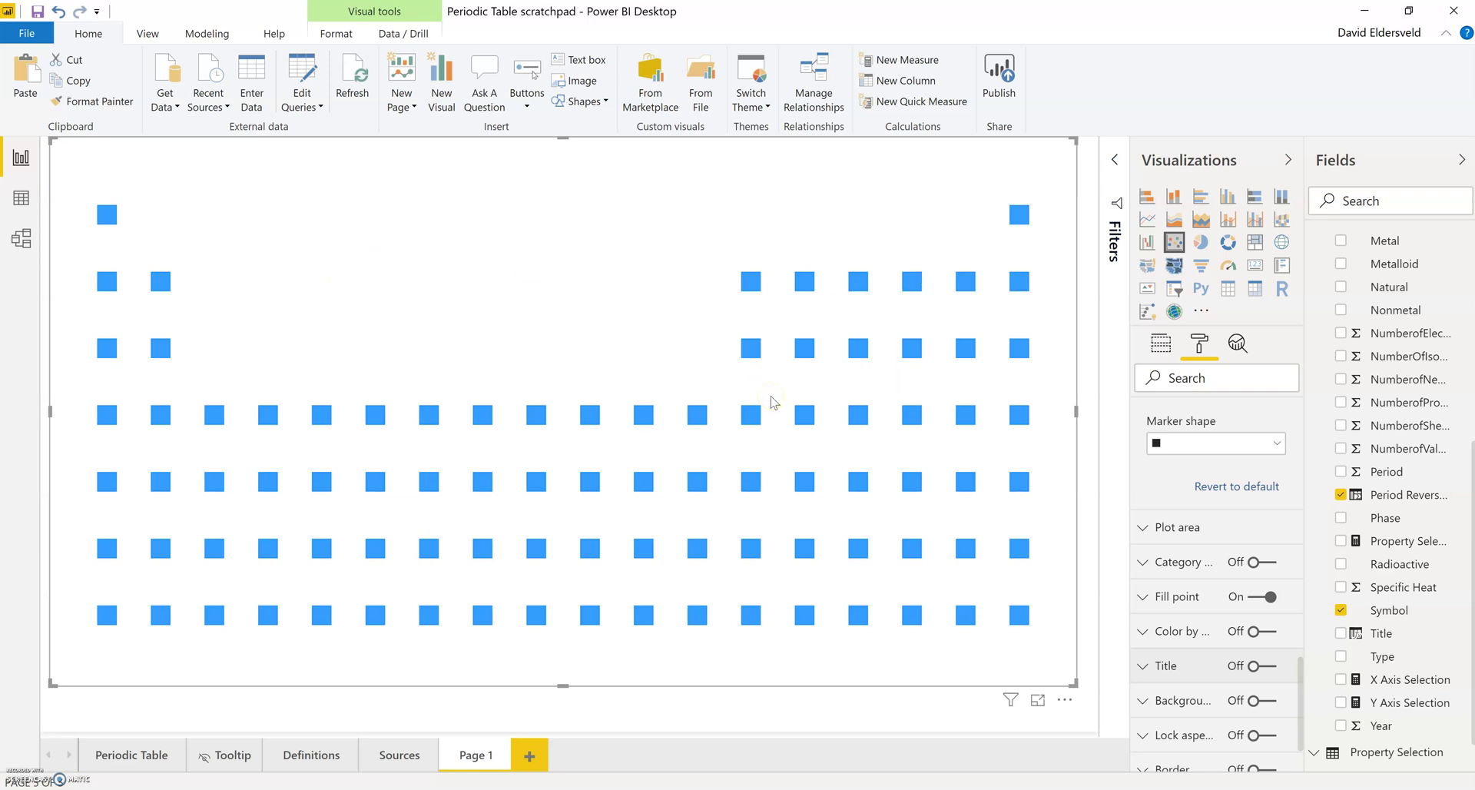
left_click(116, 756)
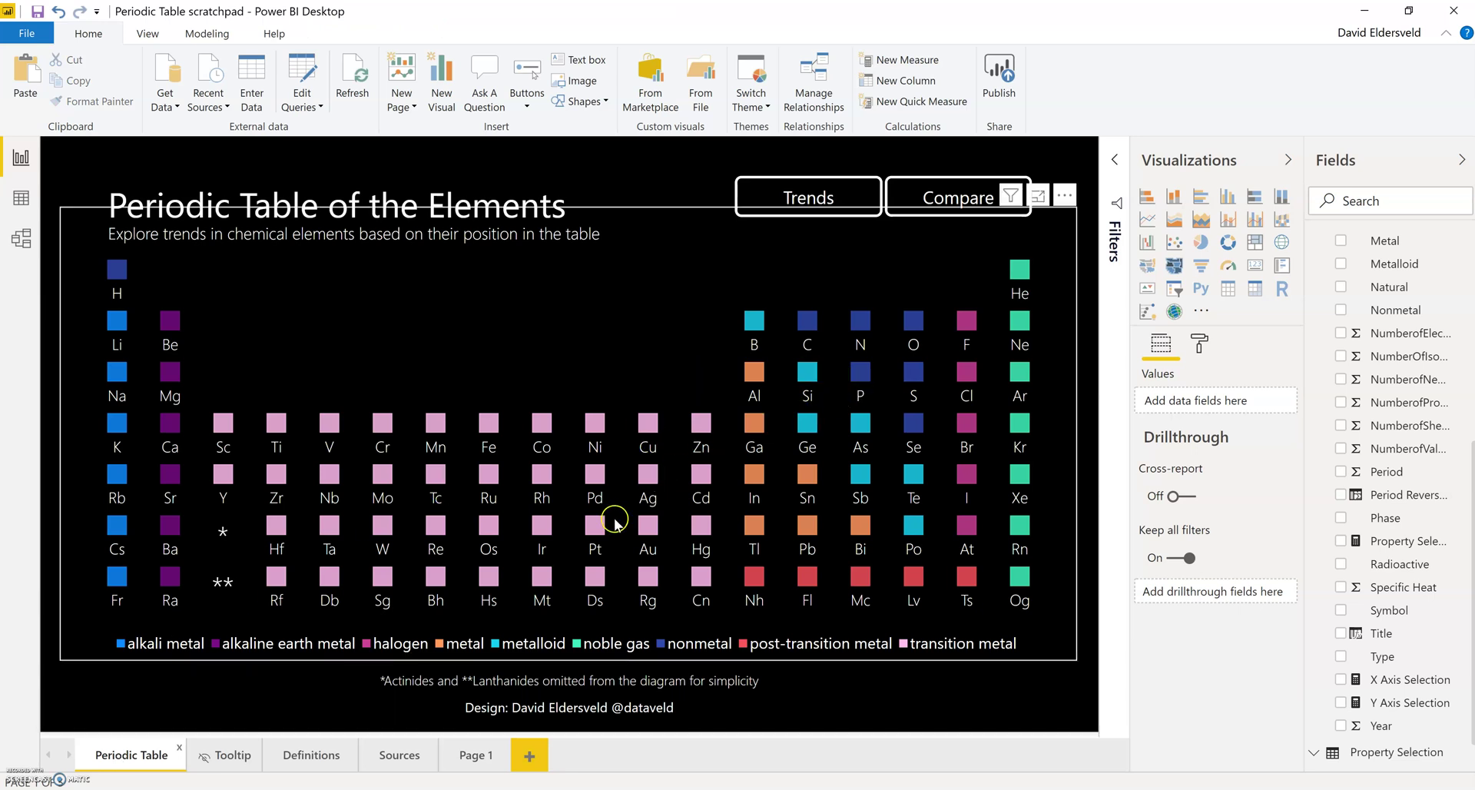
left_click(471, 756)
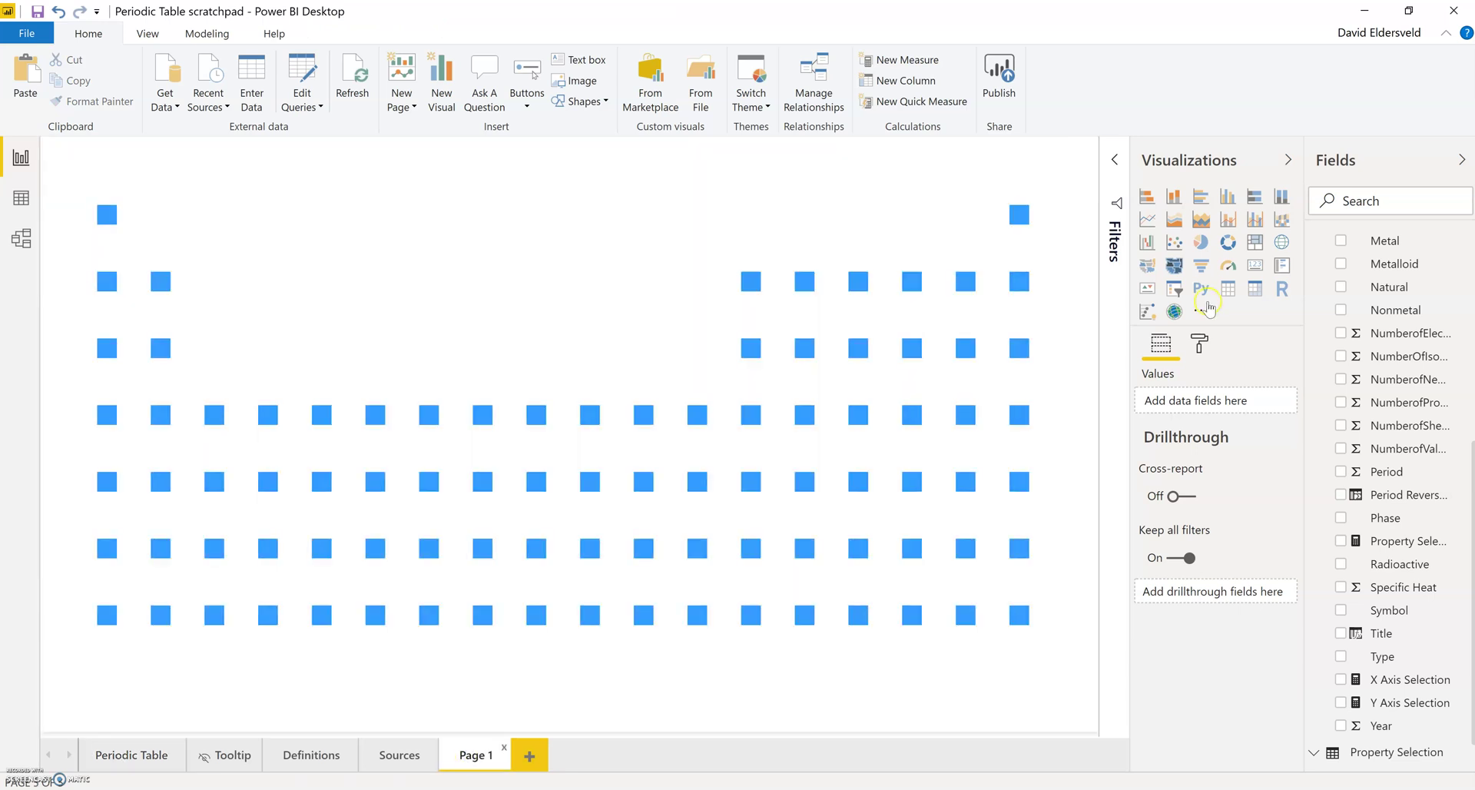
scroll(1441, 326, "up", 4)
scroll(1440, 326, "up", 3)
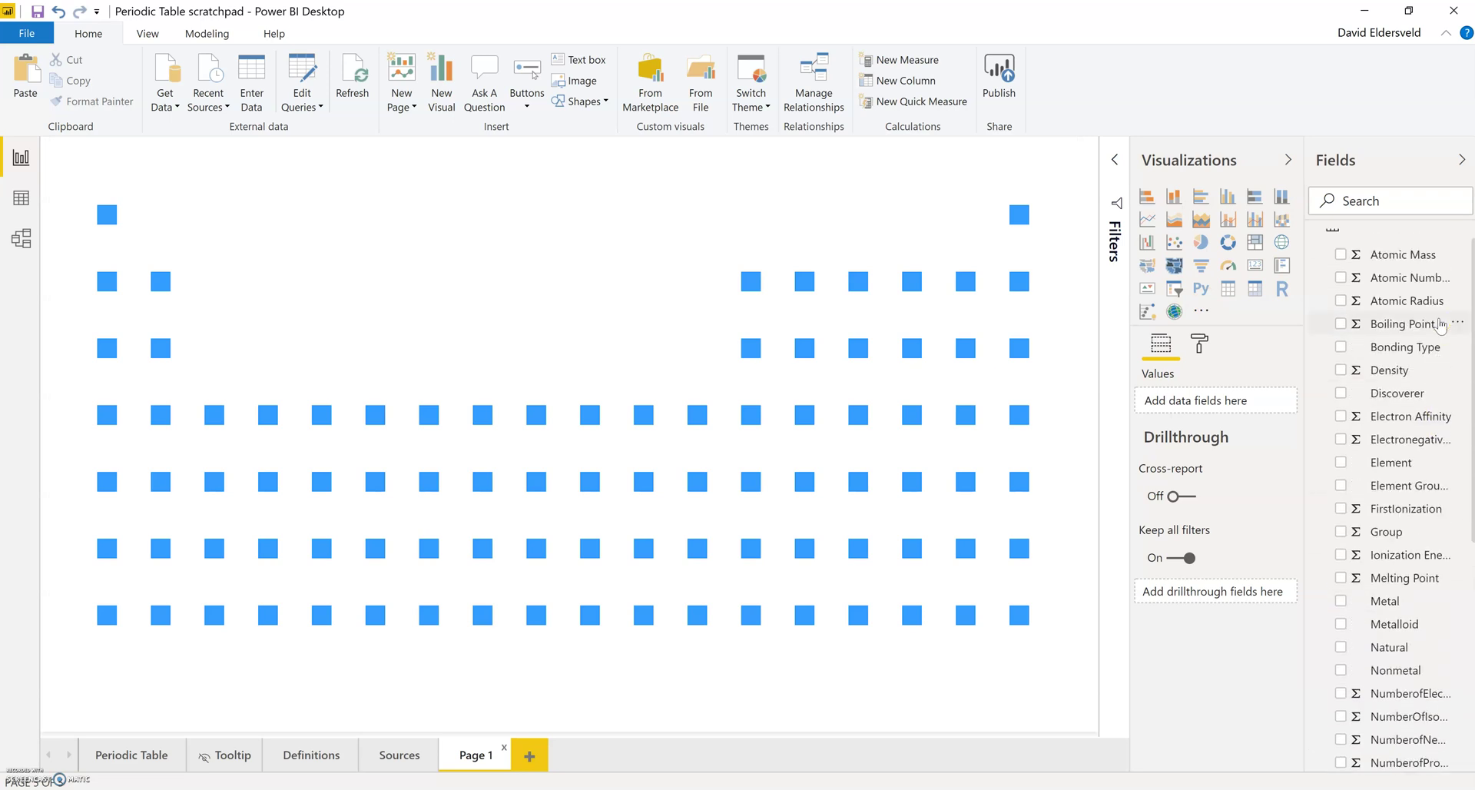
left_click(907, 182)
left_click_drag(1427, 482, 1251, 465)
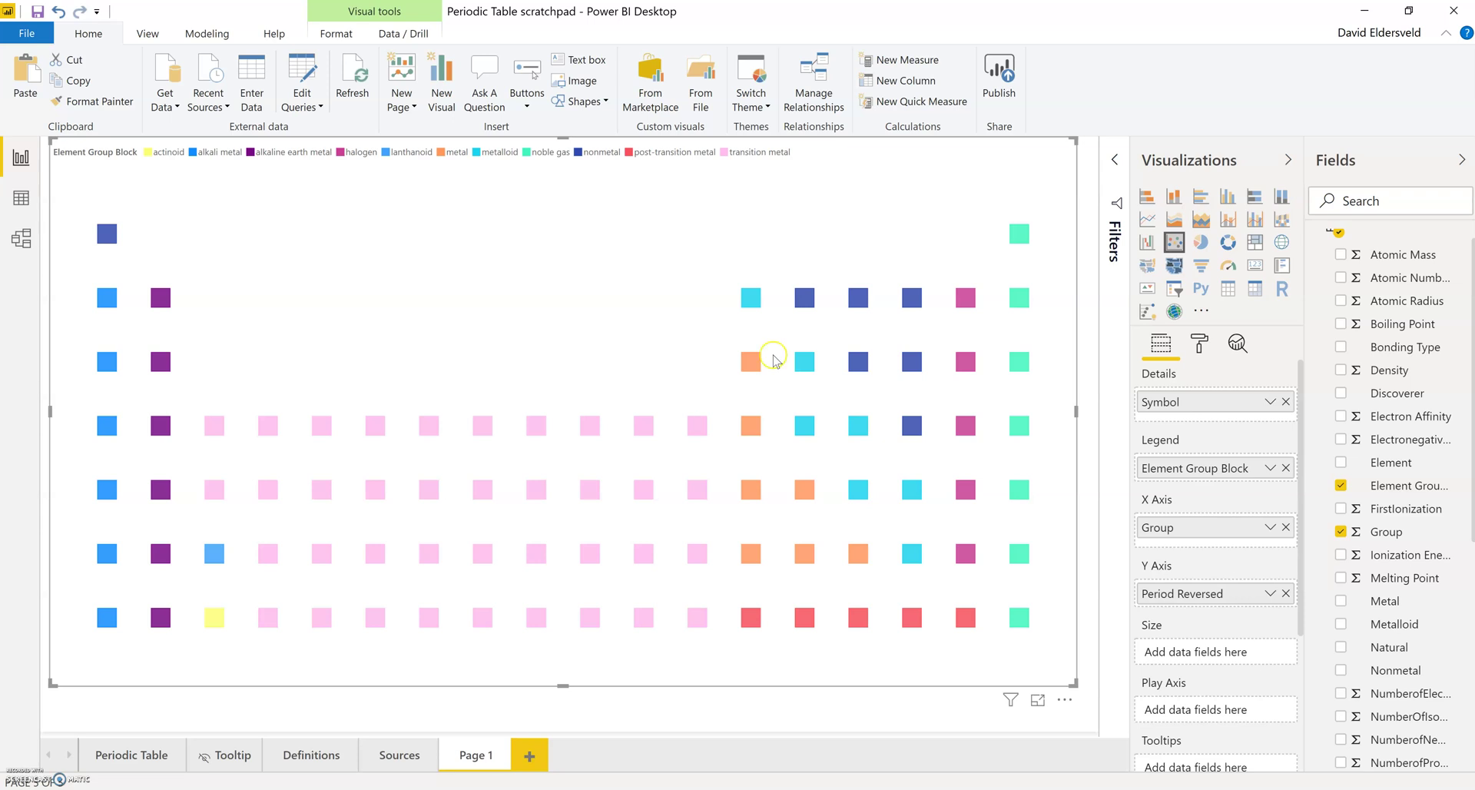
left_click(1078, 382)
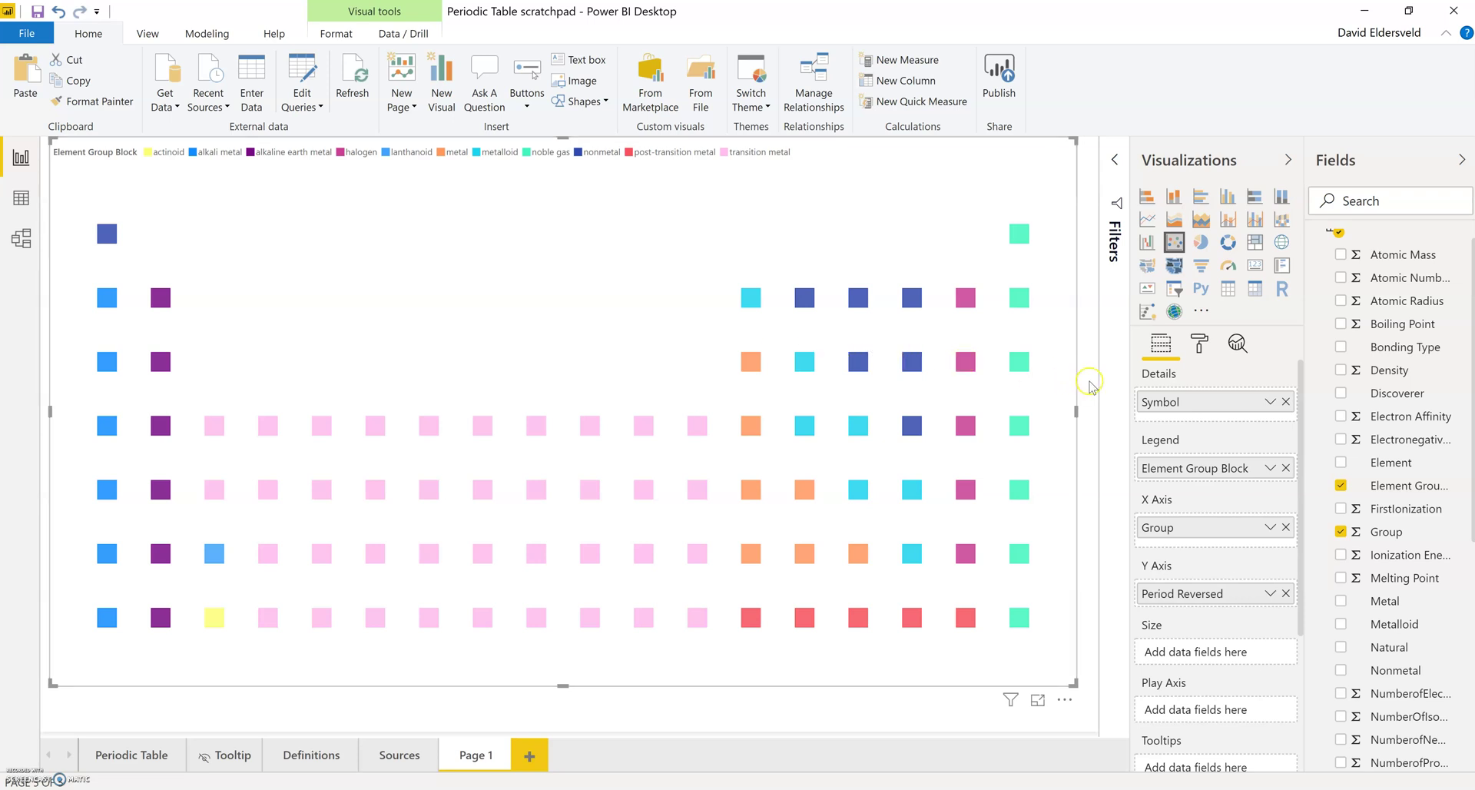
left_click(1085, 382)
Set the Page 1 background colour to black, then reselect the scatter chart.
left_click(1200, 347)
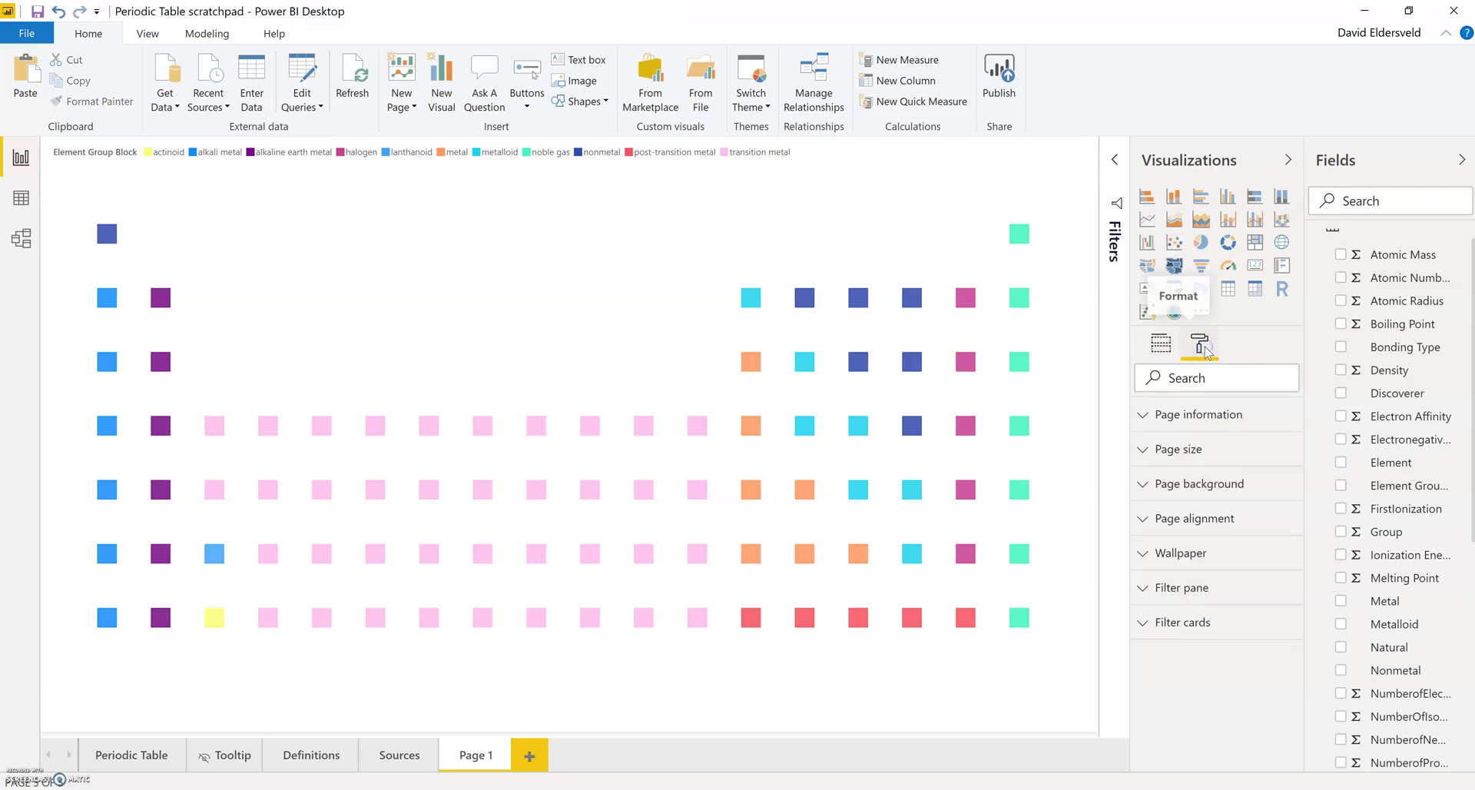
left_click(1193, 501)
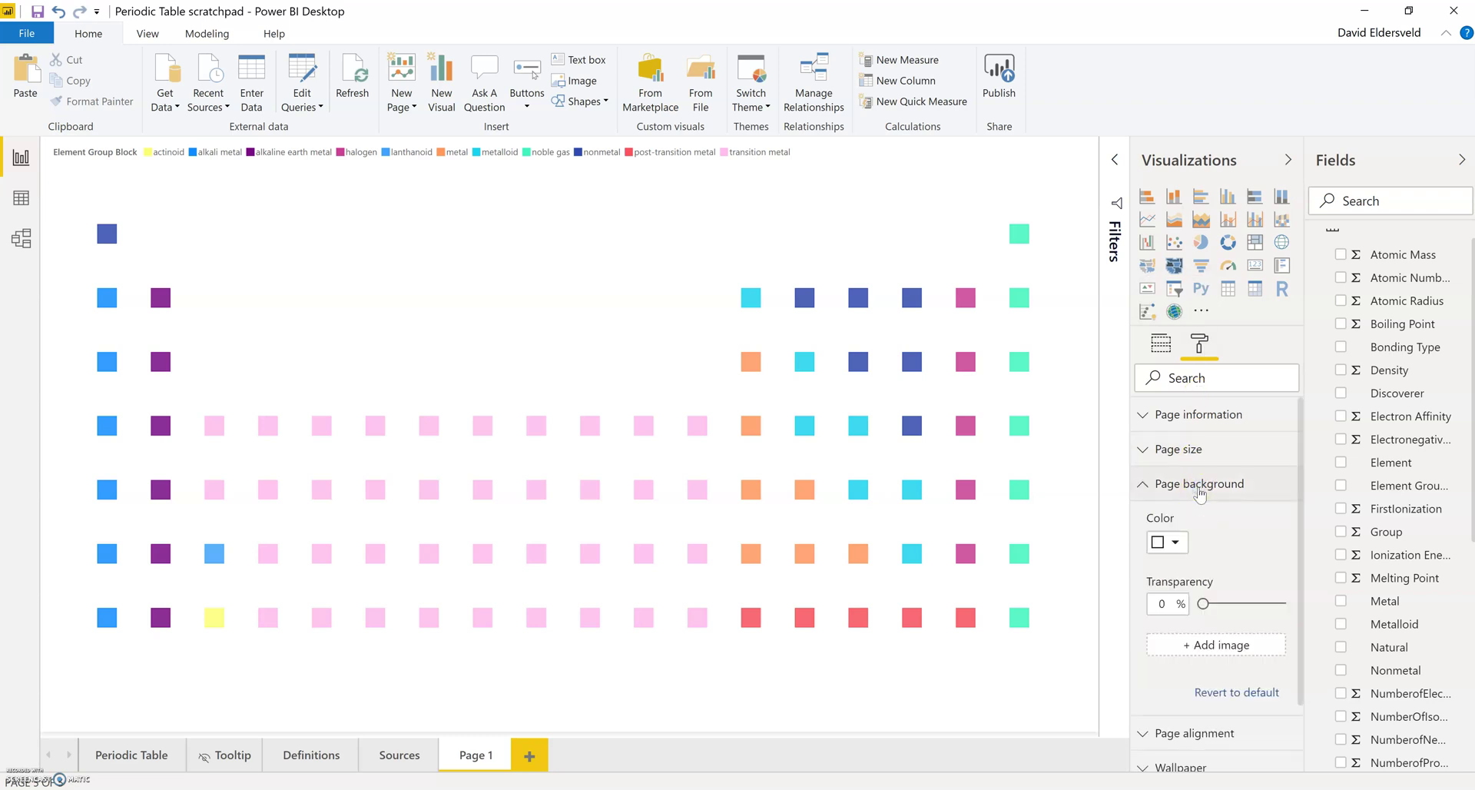
left_click(1178, 542)
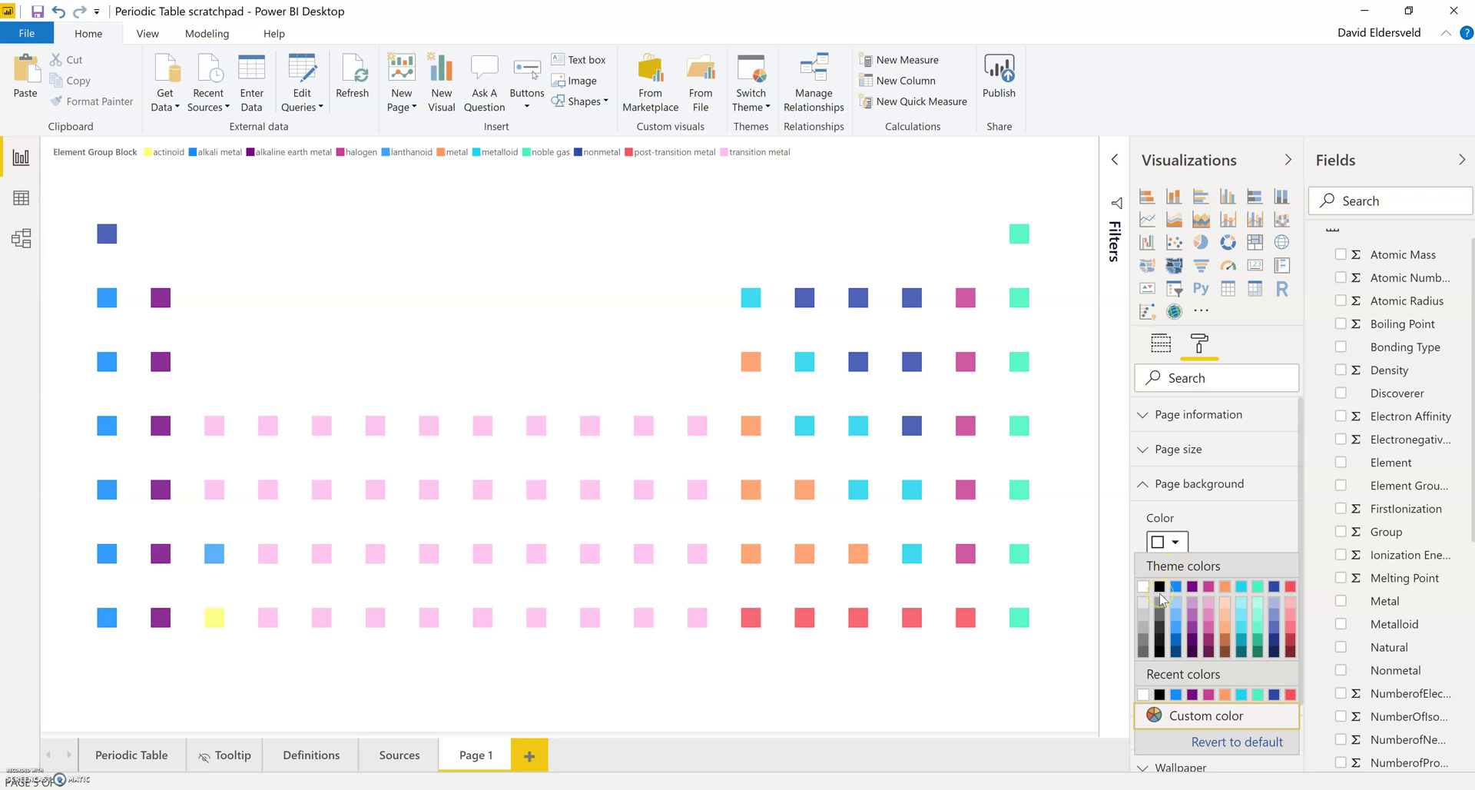
left_click(1159, 586)
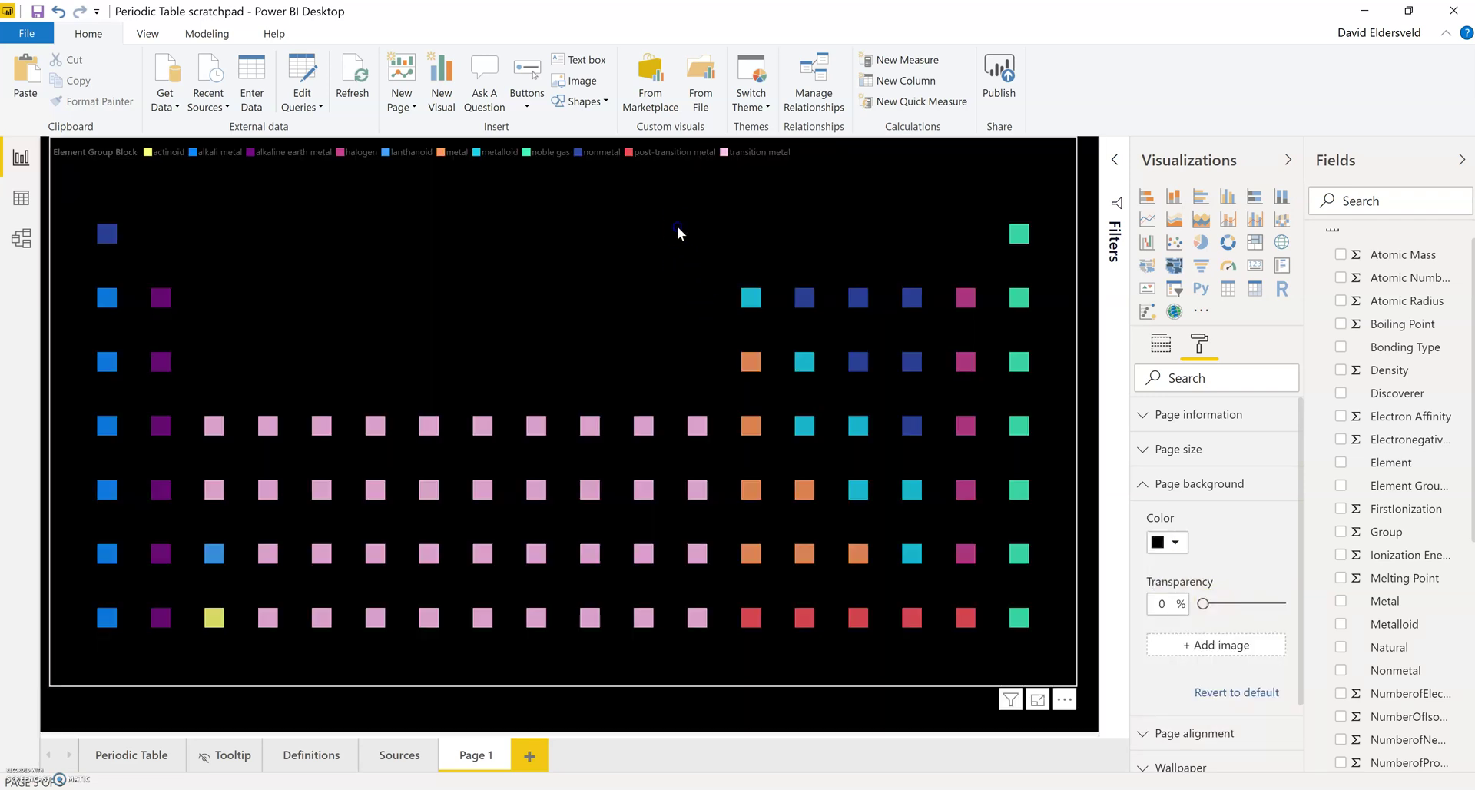
left_click(676, 226)
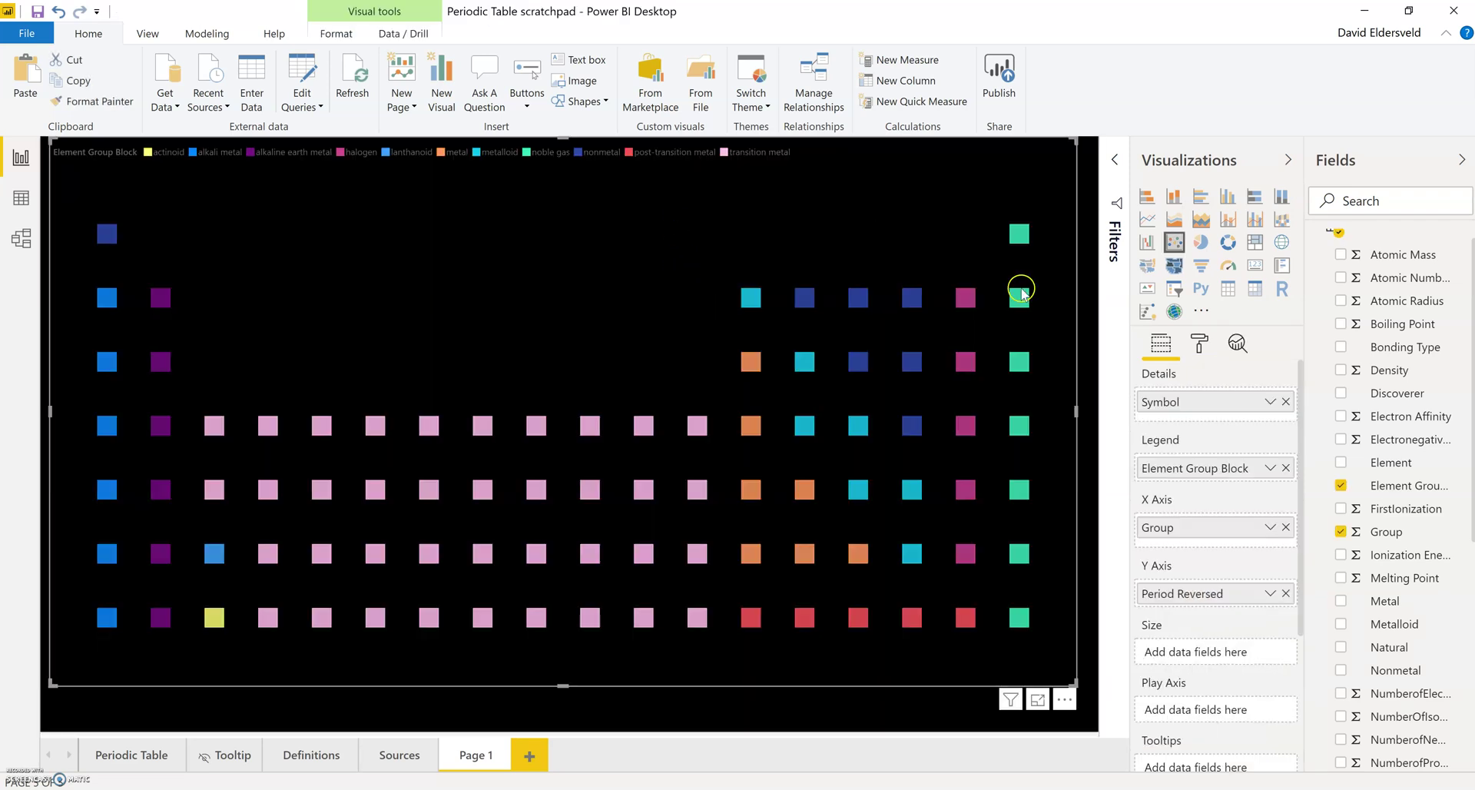
Set the chart legend position to Bottom Center.
left_click(1199, 347)
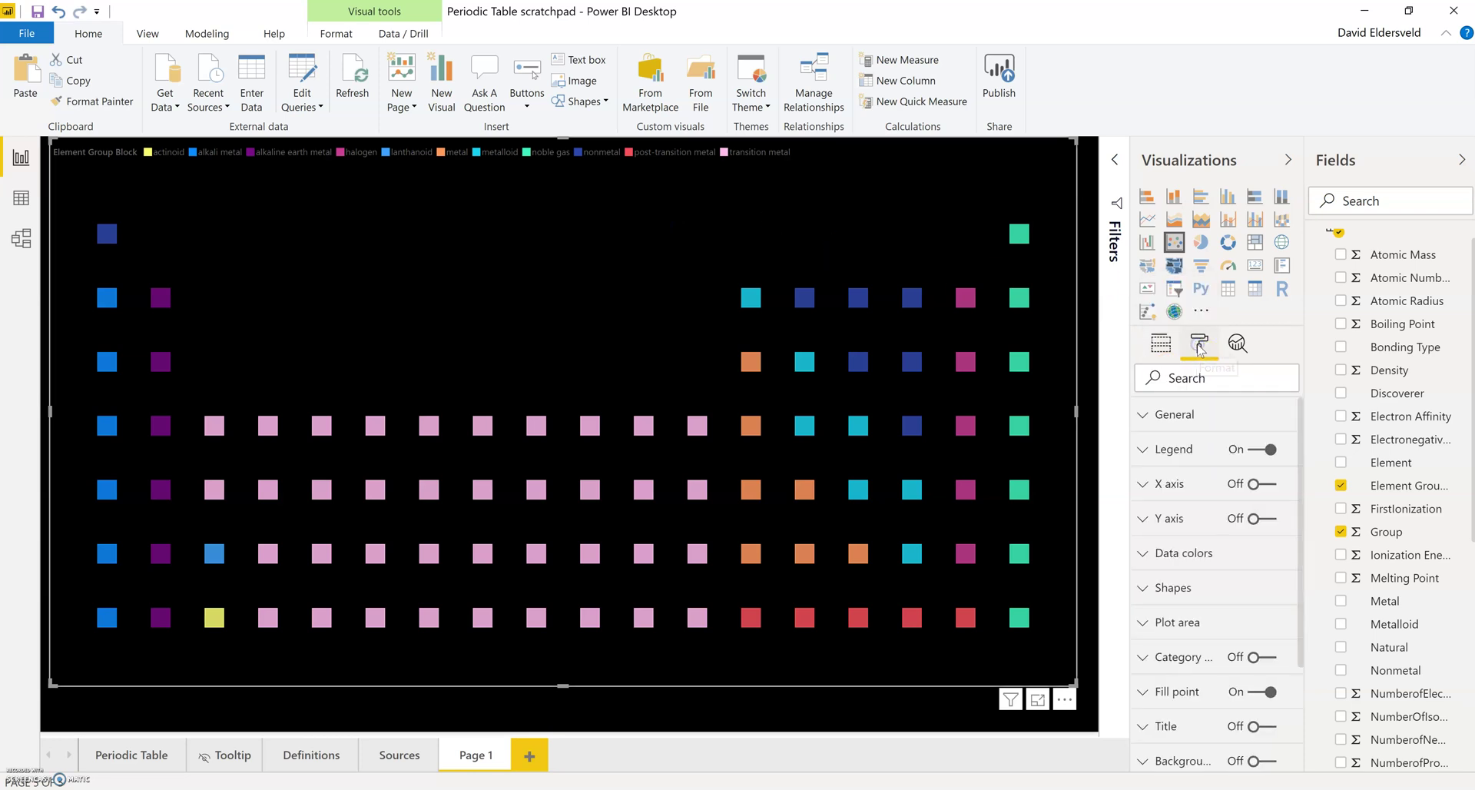
left_click(1198, 451)
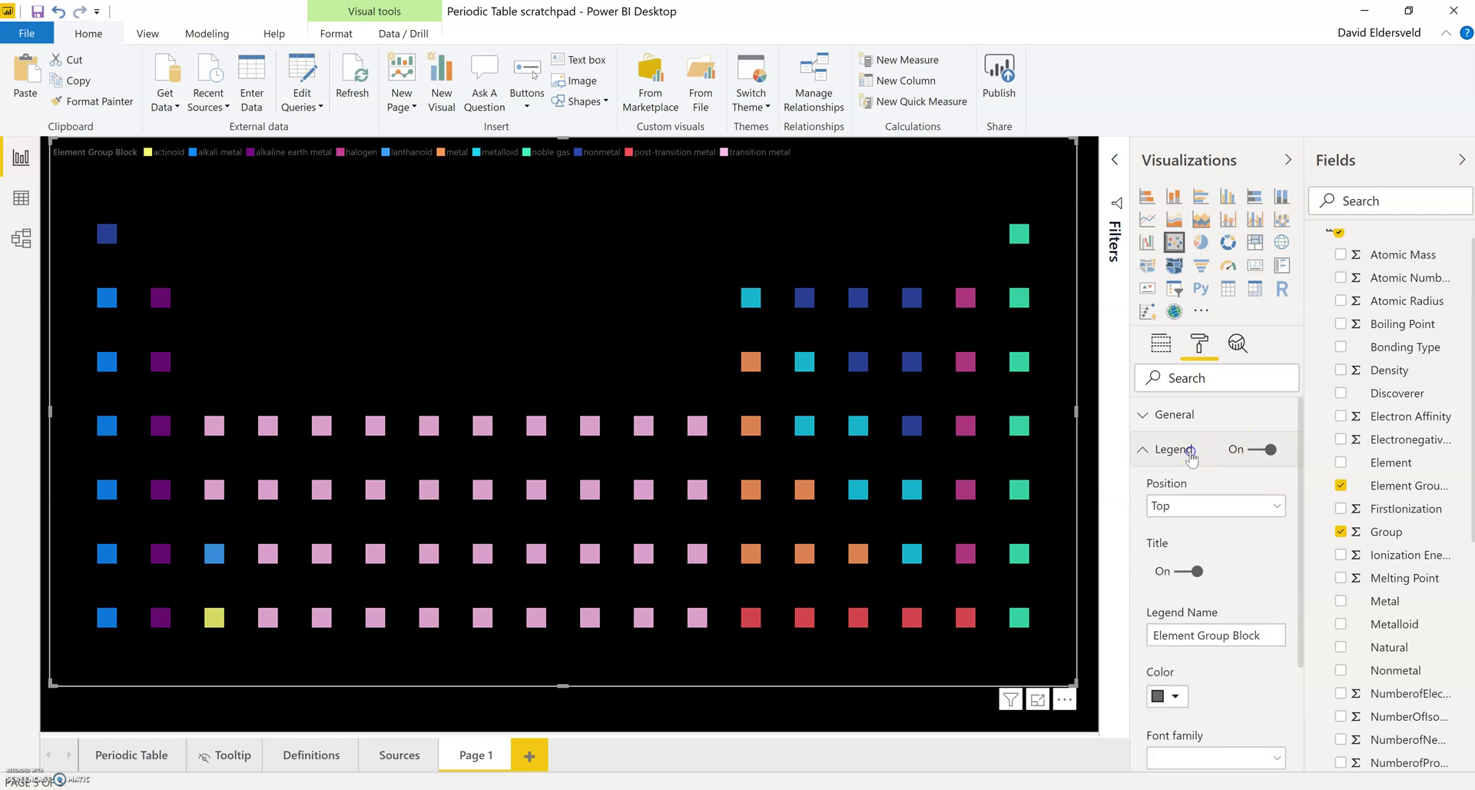
left_click(1199, 509)
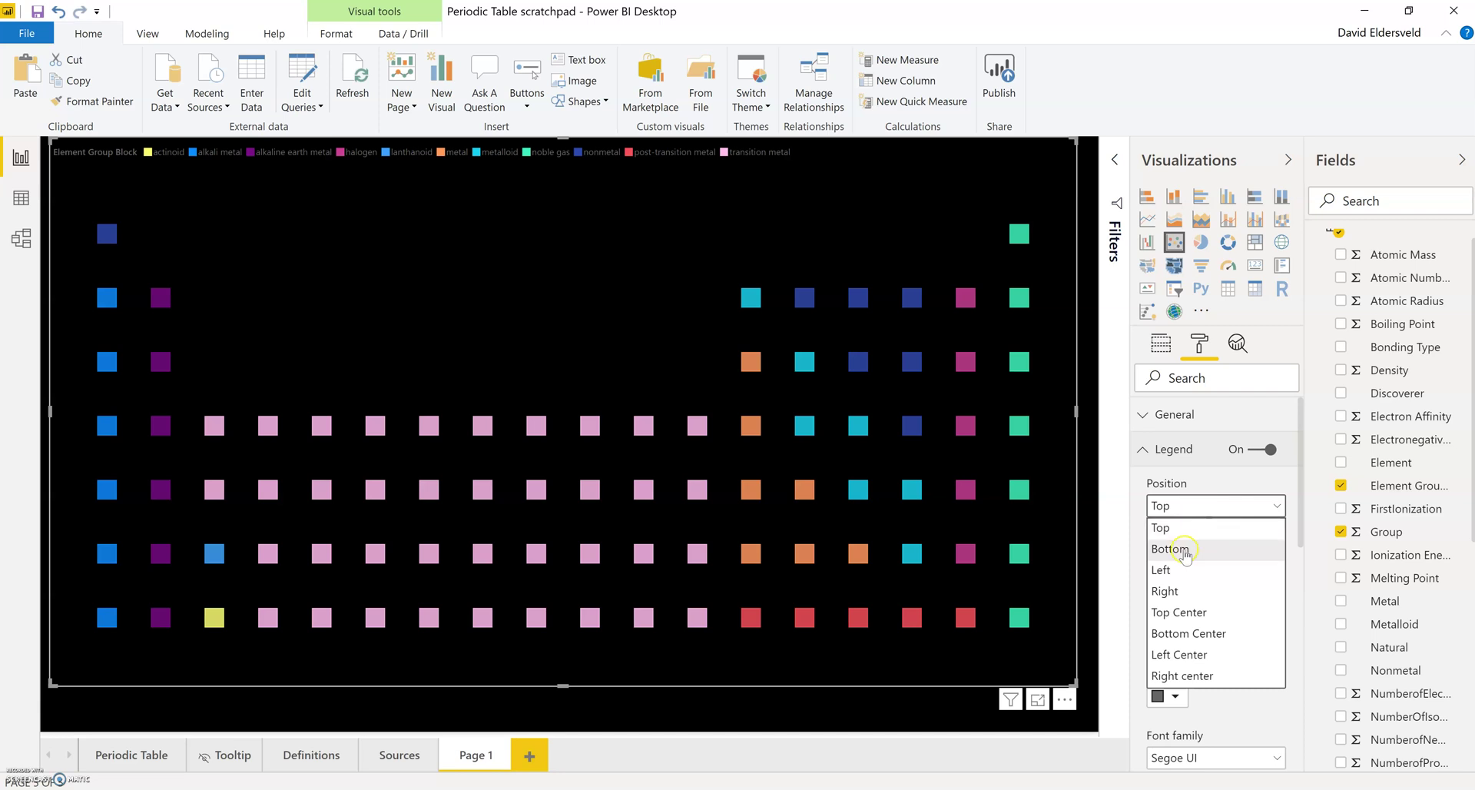
left_click(1179, 550)
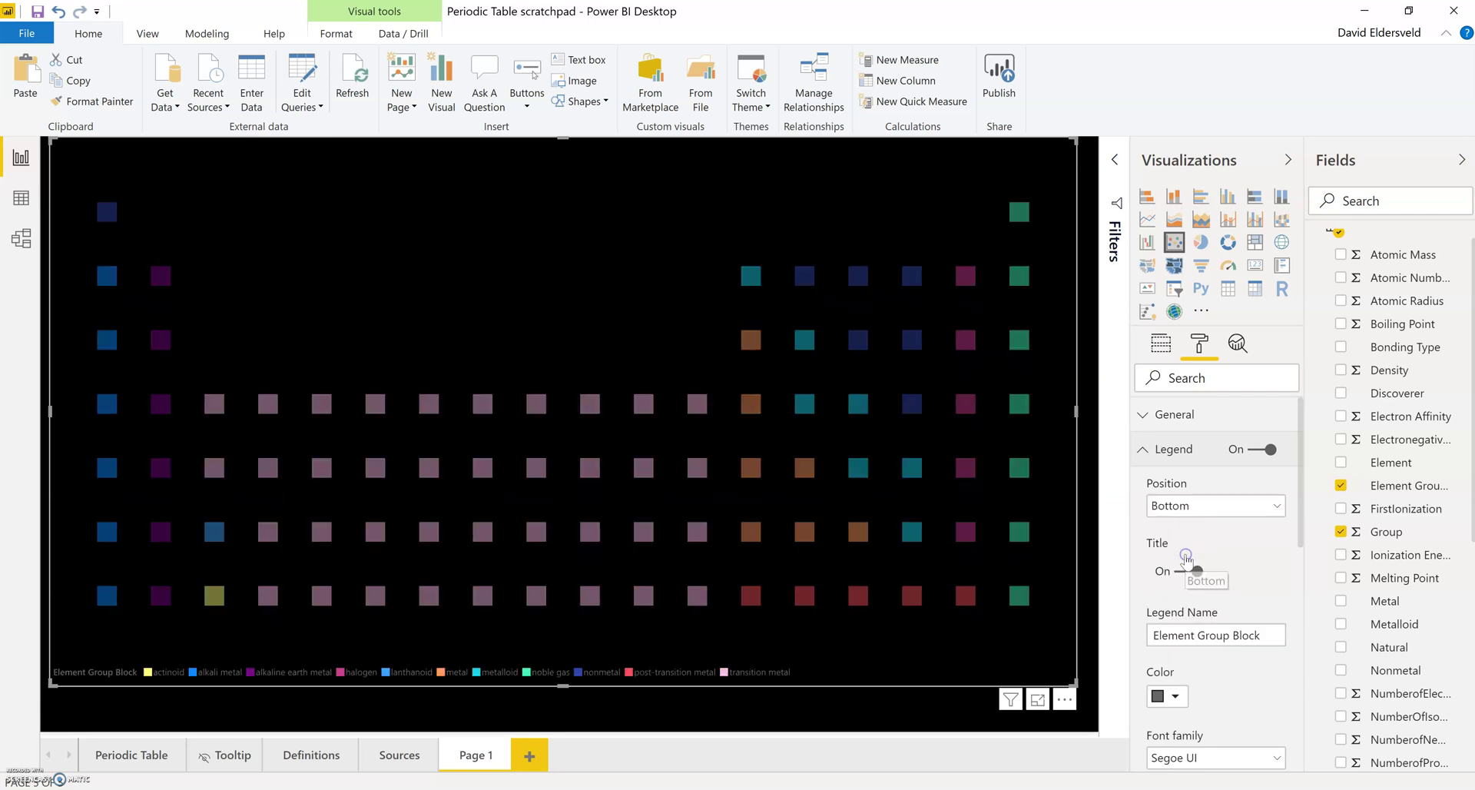
left_click(1195, 508)
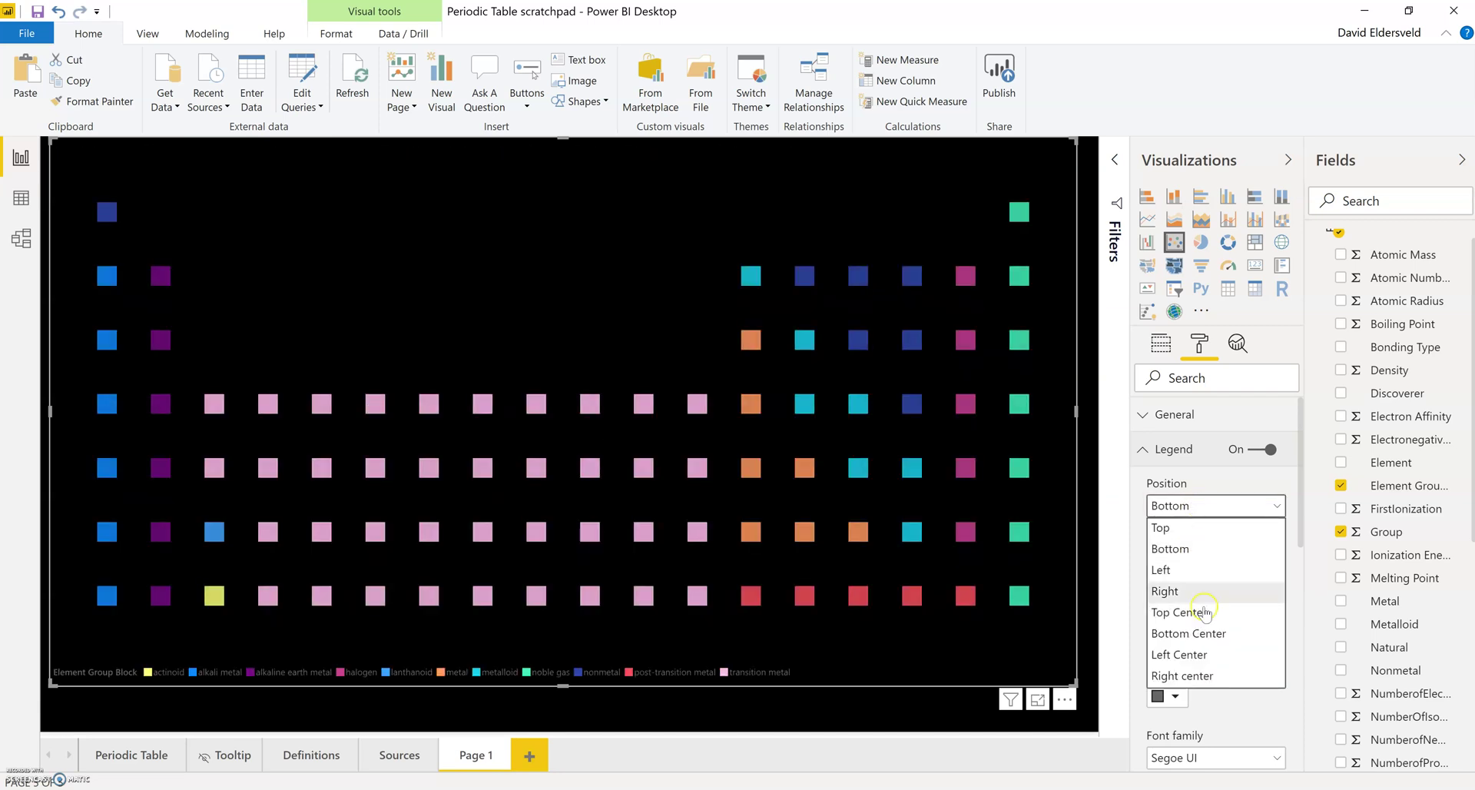
left_click(1204, 628)
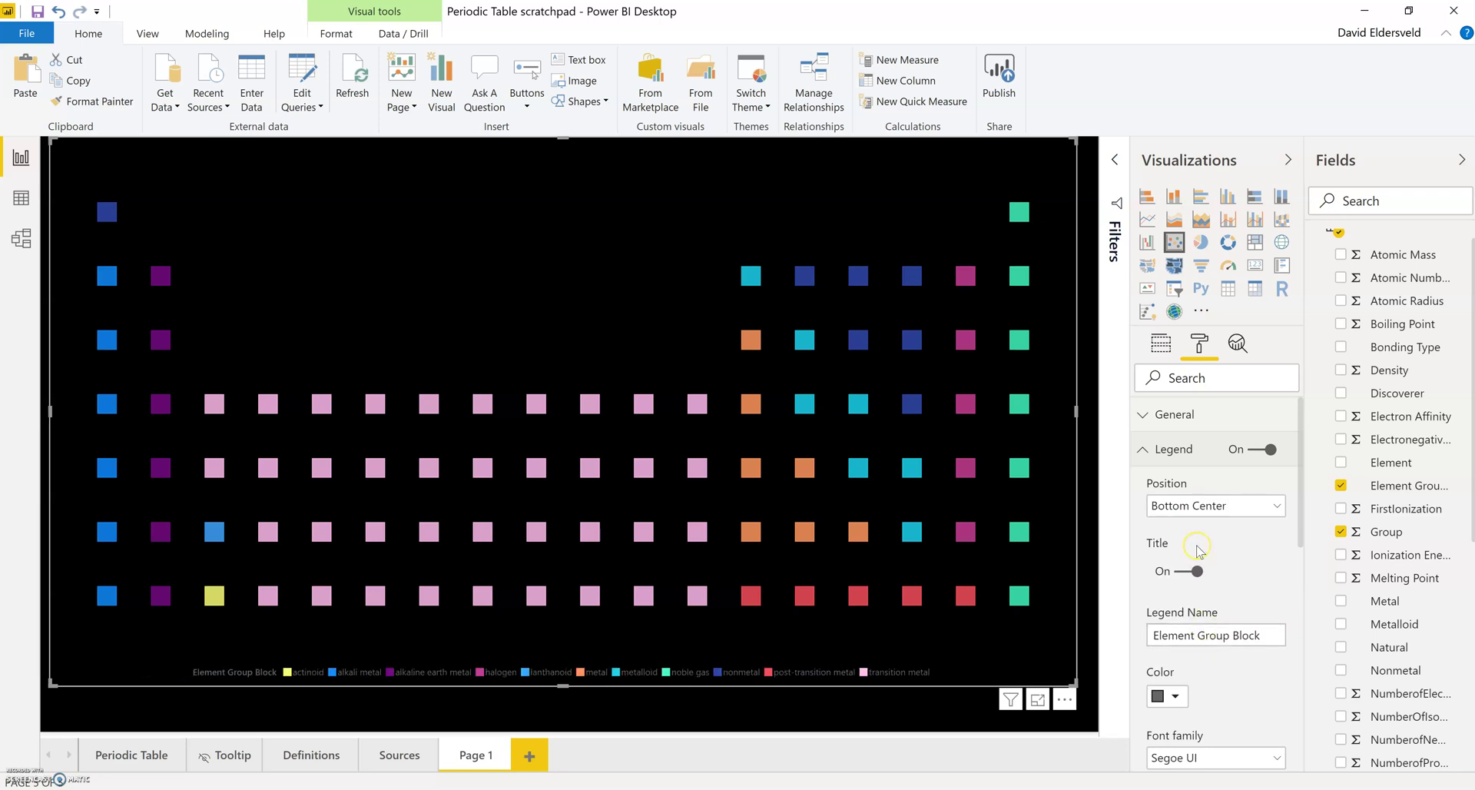
Make the legend text white at 11 pt.
scroll(1198, 547, "down", 2)
left_click(1175, 621)
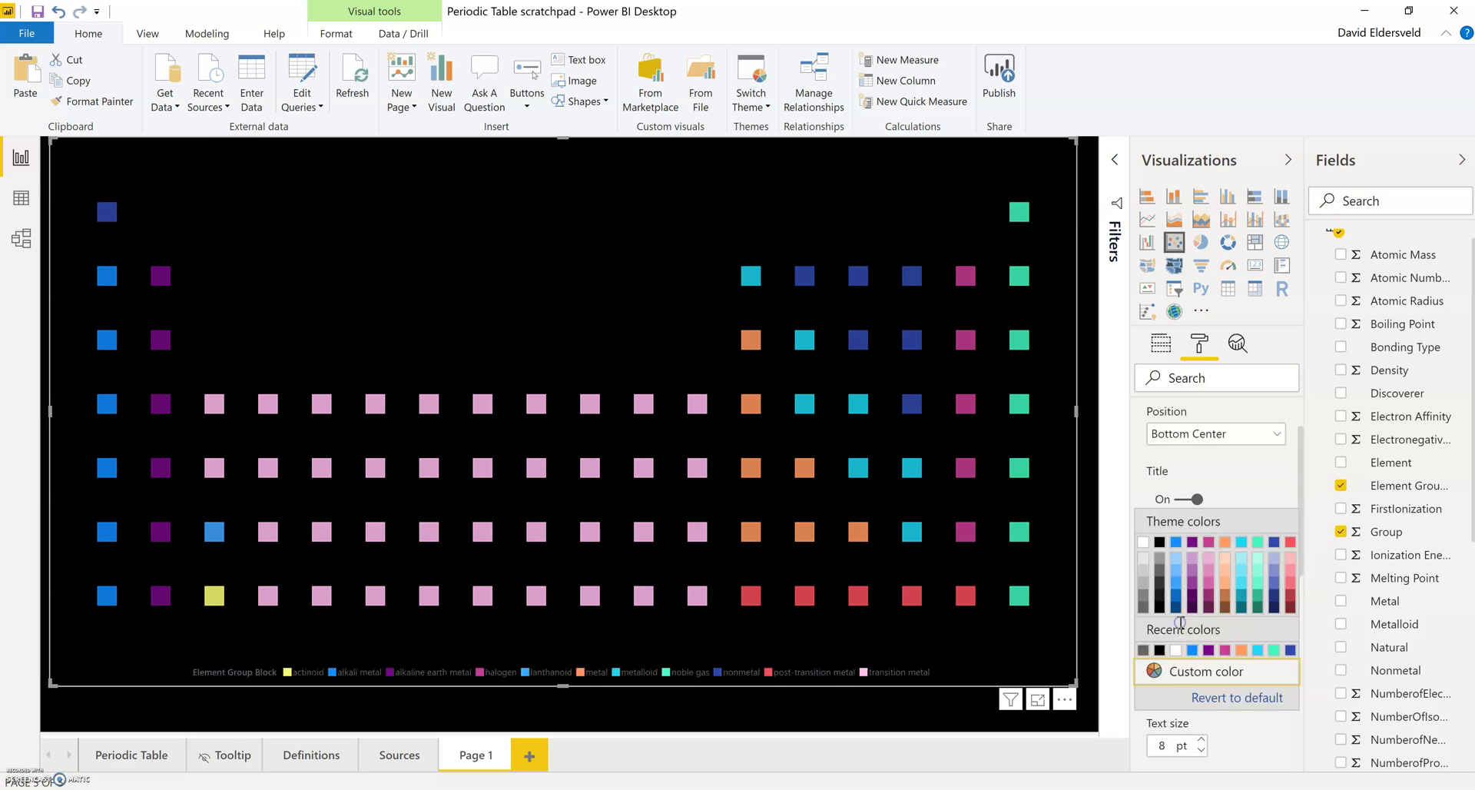
left_click(1142, 543)
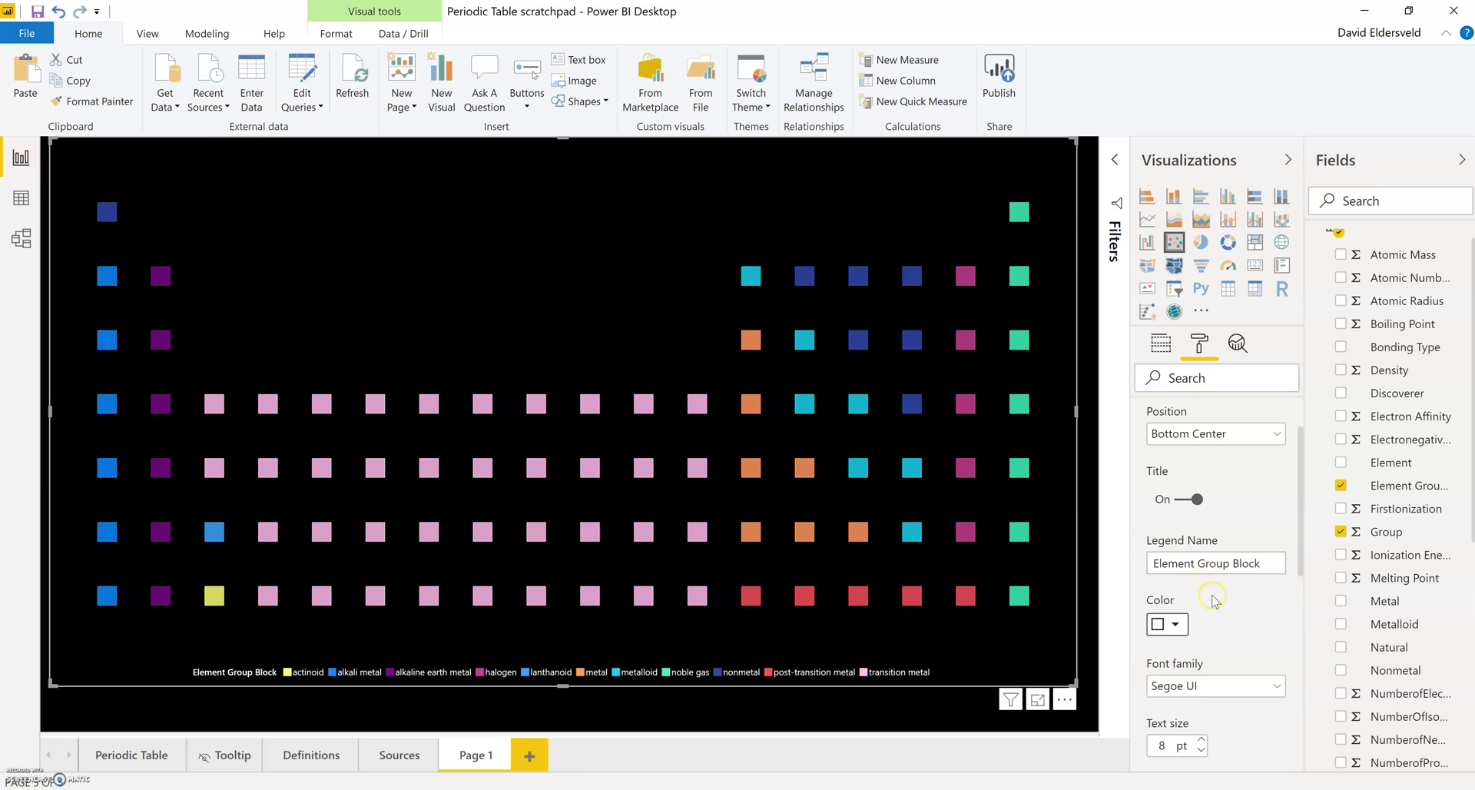
scroll(1213, 599, "down", 2)
left_click(1201, 652)
left_click(1201, 653)
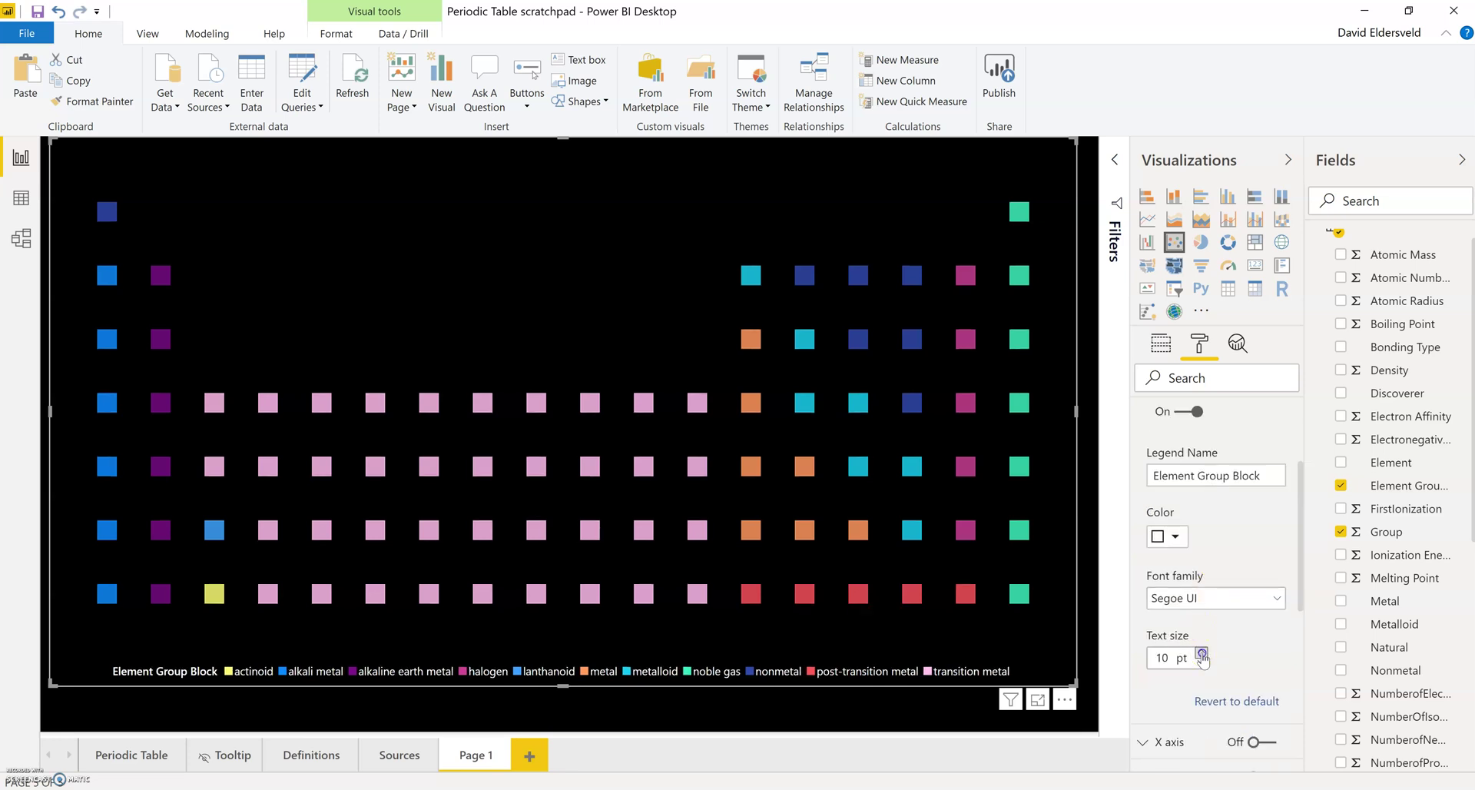
left_click(1201, 653)
left_click(1201, 653)
left_click(1202, 662)
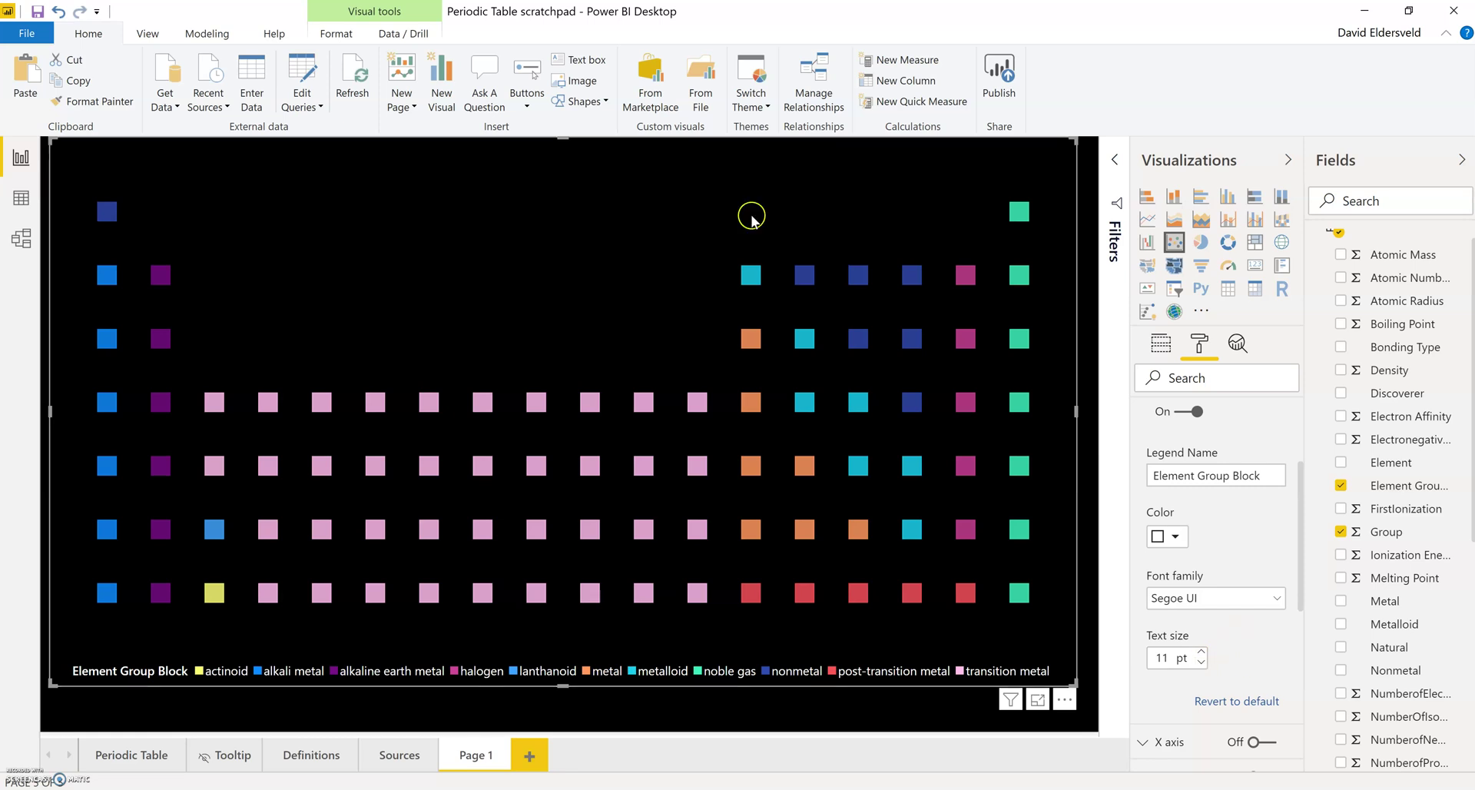
Turn on category labels showing element symbols and colour them white.
left_click(1160, 343)
left_click(1198, 347)
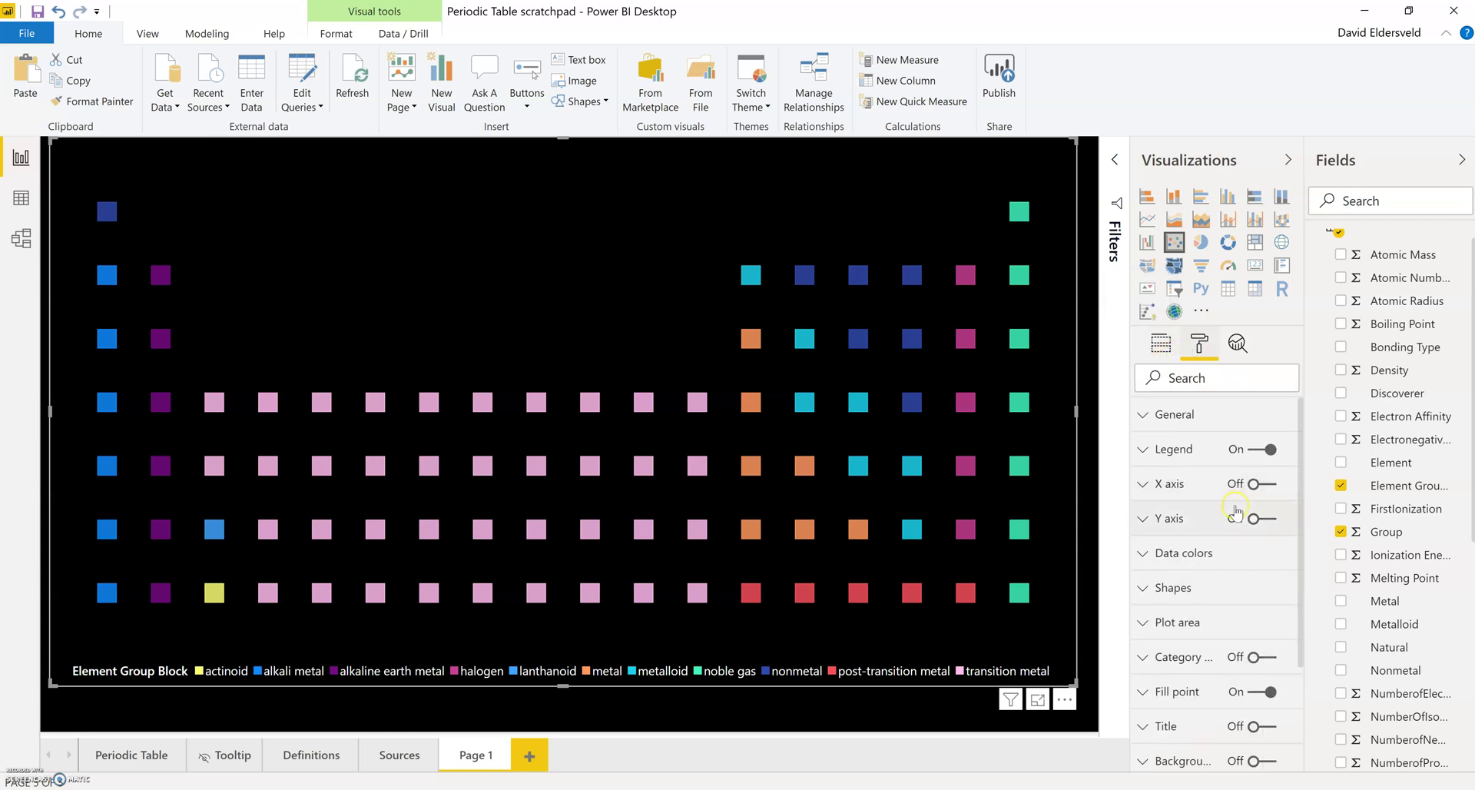
scroll(1241, 553, "down", 2)
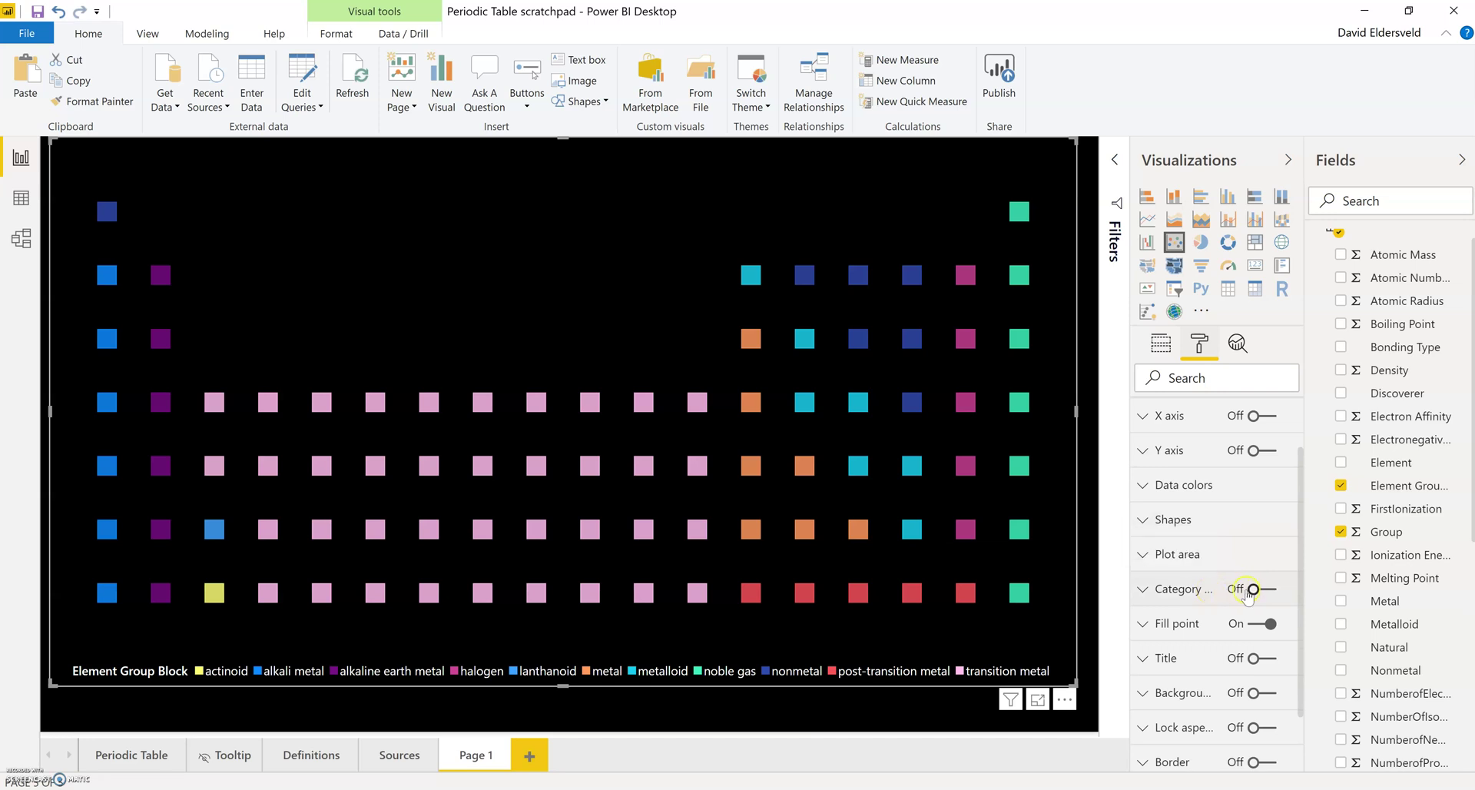
left_click(1251, 590)
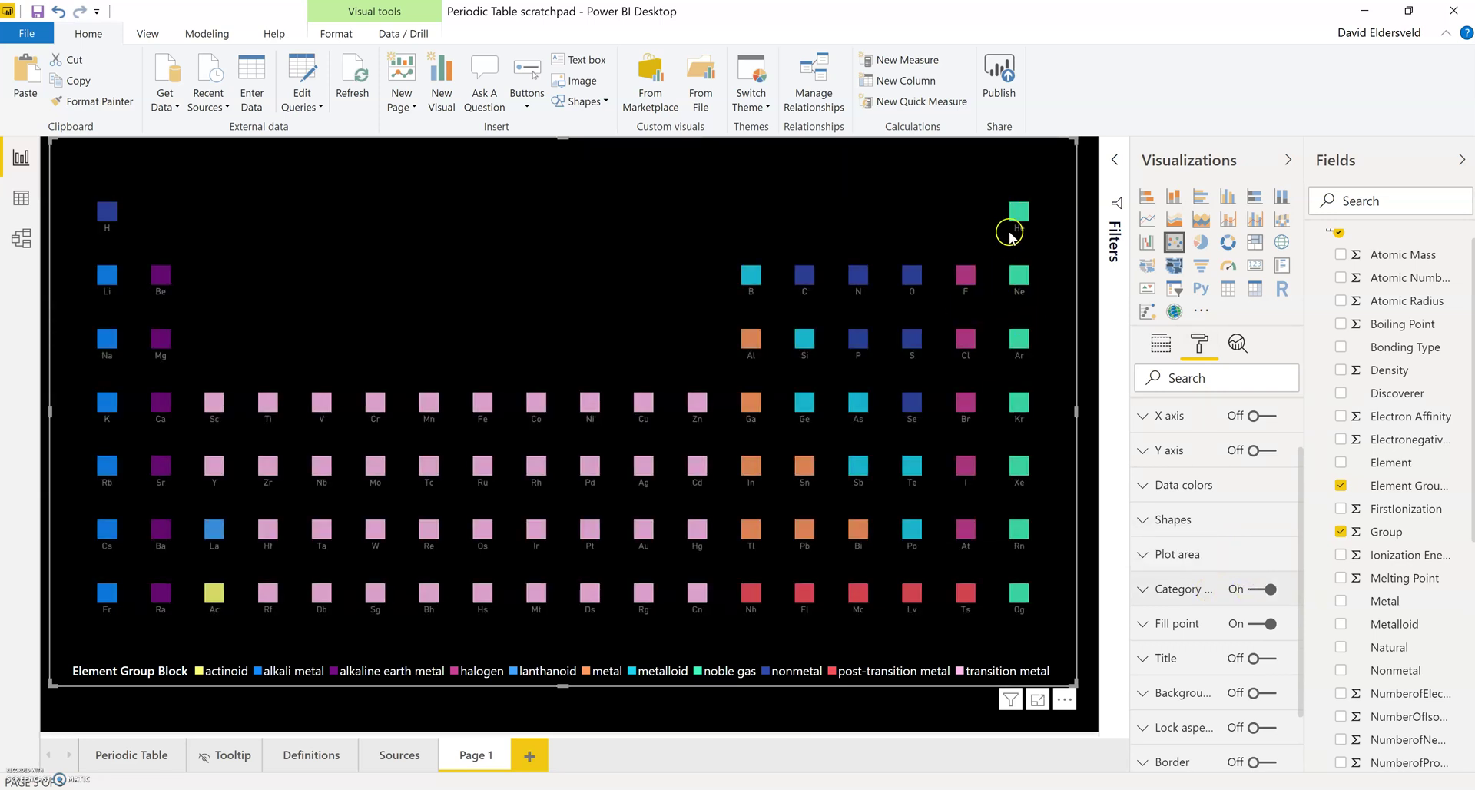
left_click(1172, 589)
left_click(1181, 645)
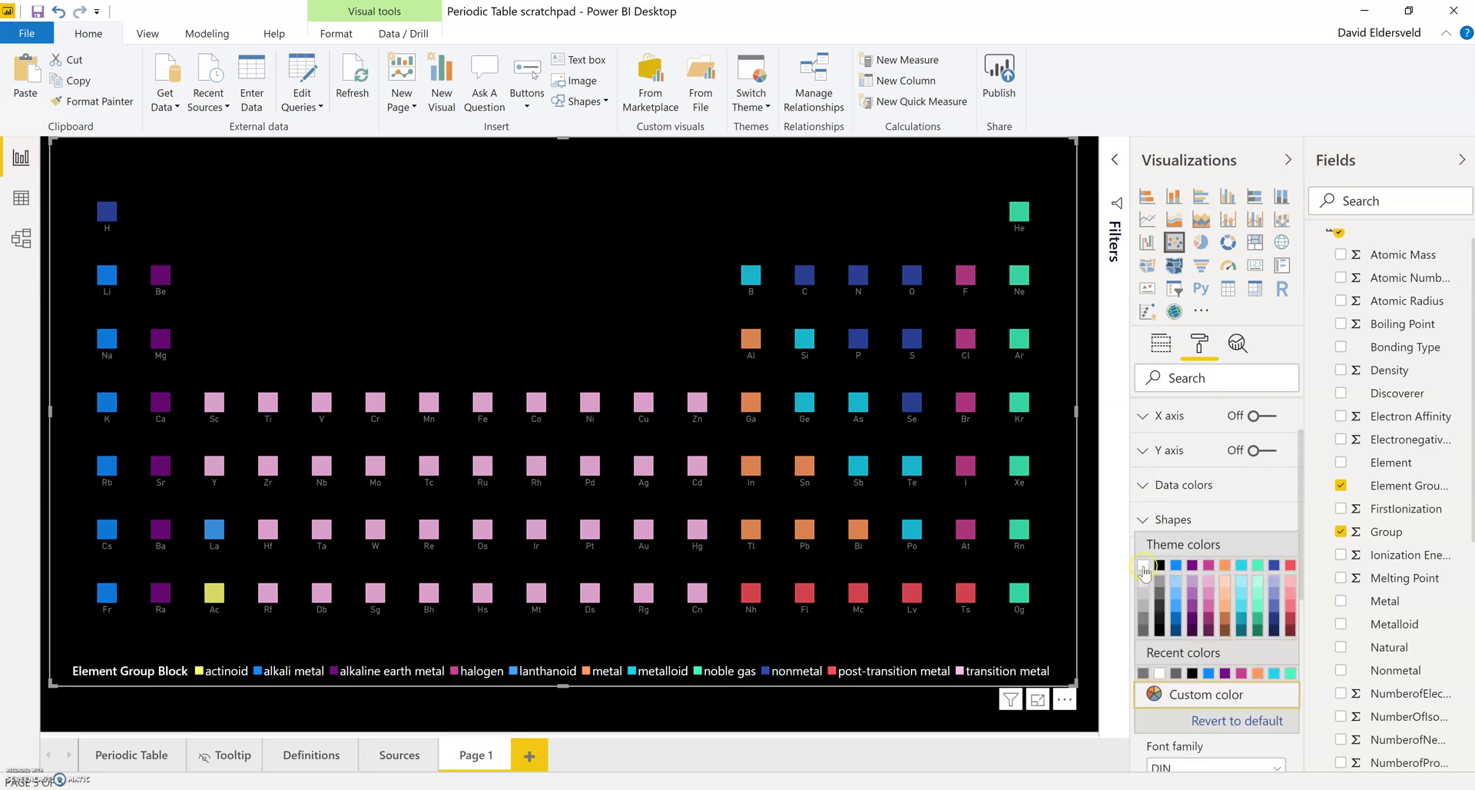
left_click(1142, 568)
Set the symbol labels to 13 pt Segoe UI and compare with the Periodic Table page.
scroll(1197, 636, "down", 2)
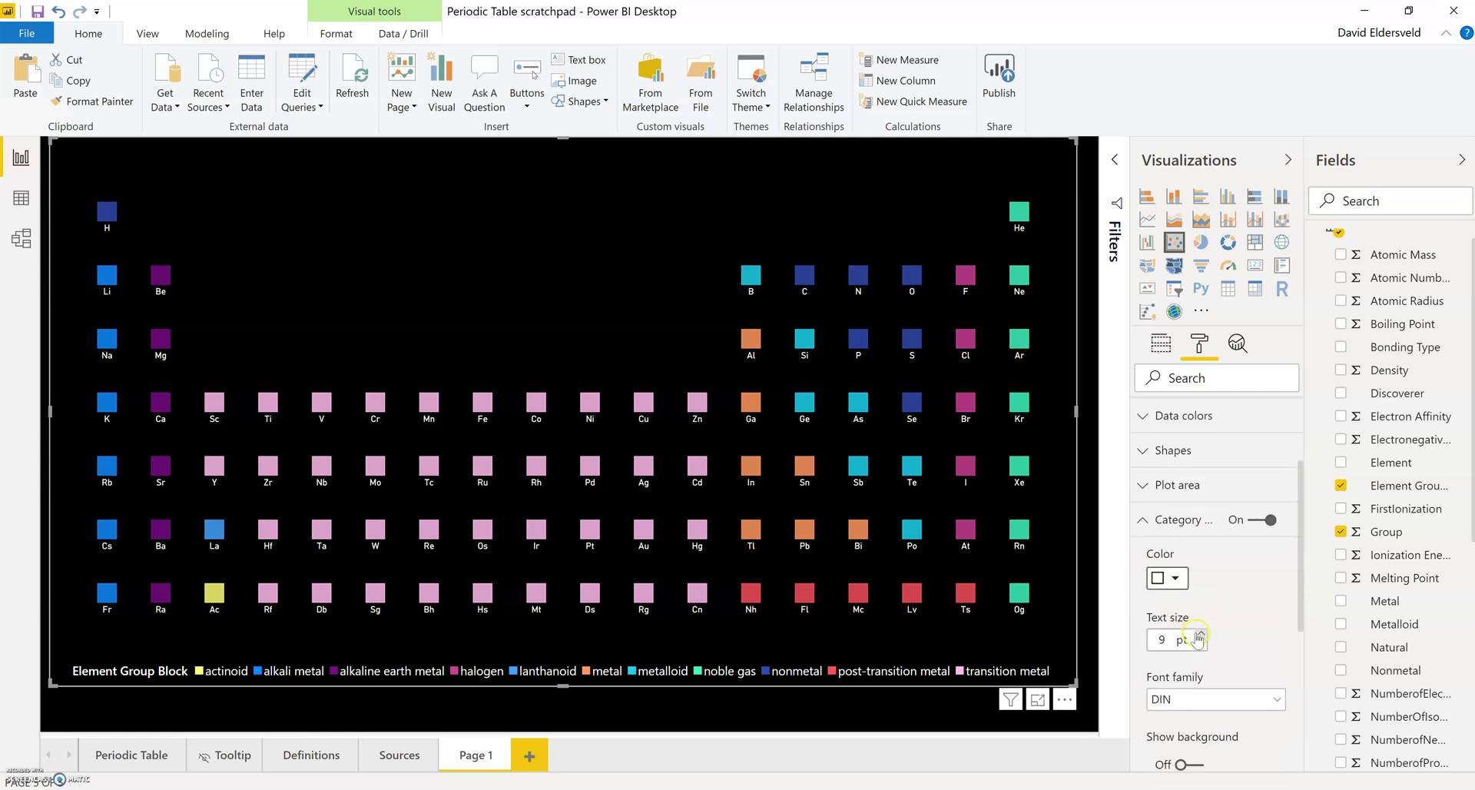
left_click(1202, 631)
left_click(1202, 631)
left_click(1202, 631)
left_click(1202, 631)
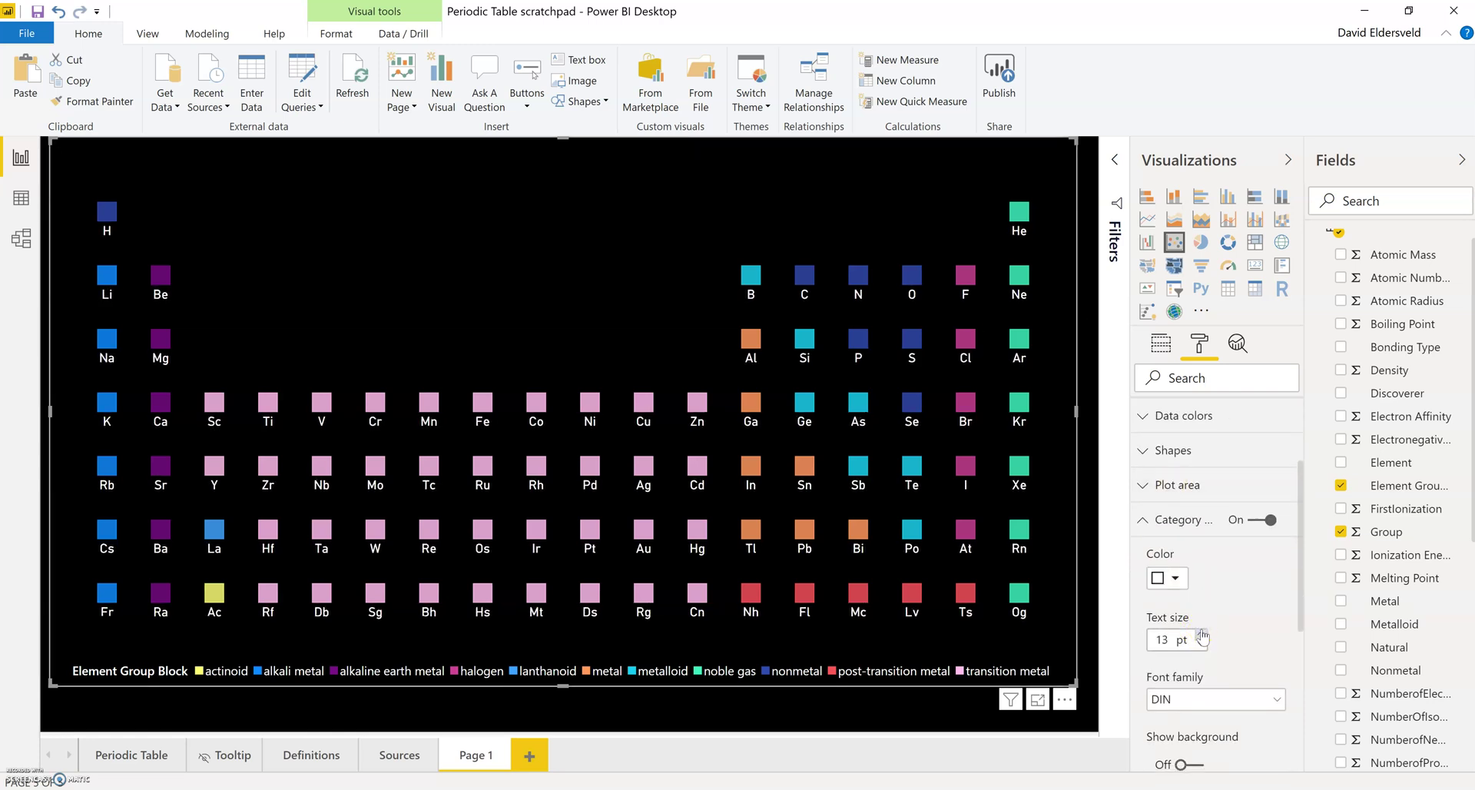
left_click(1202, 699)
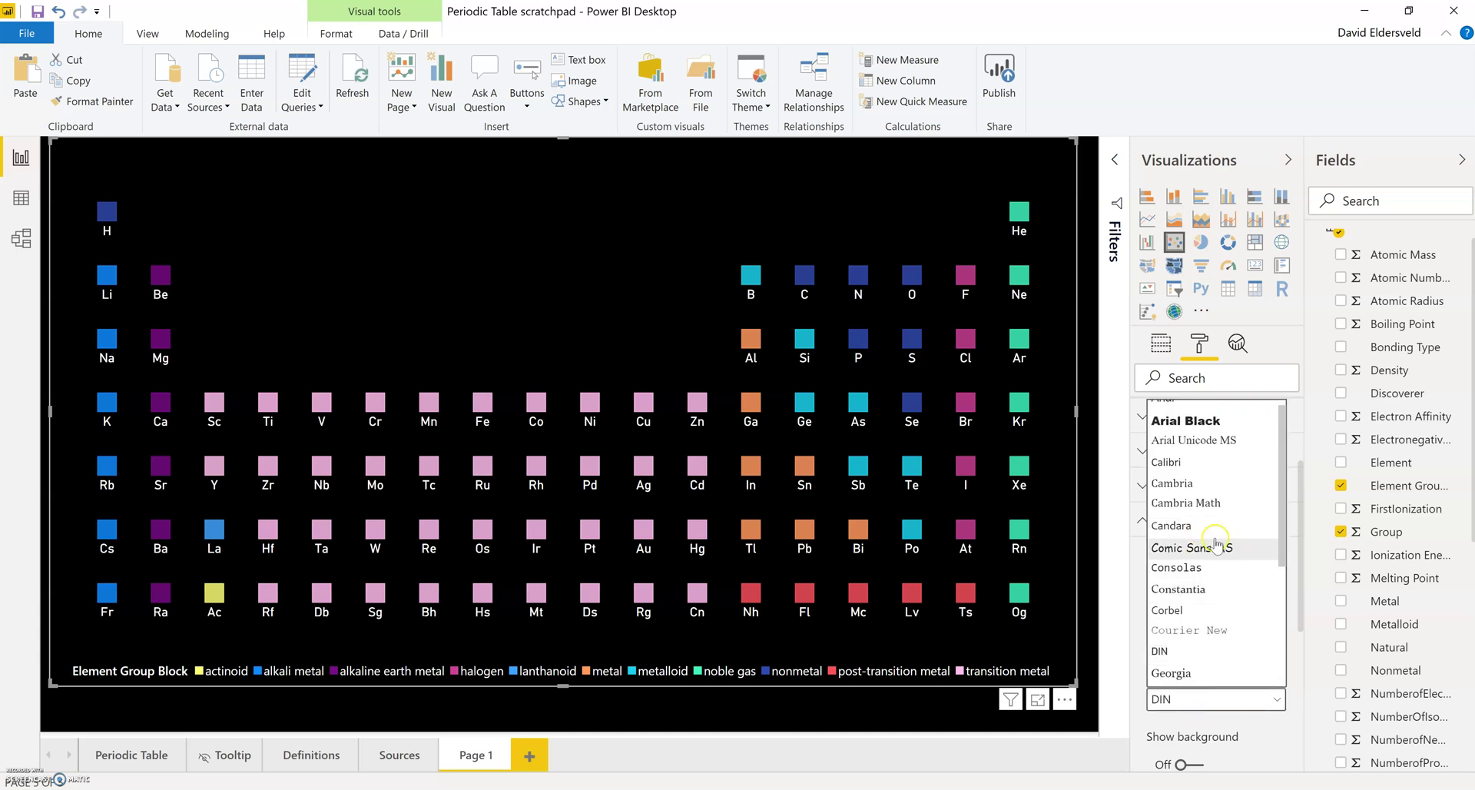
scroll(1217, 641, "down", 5)
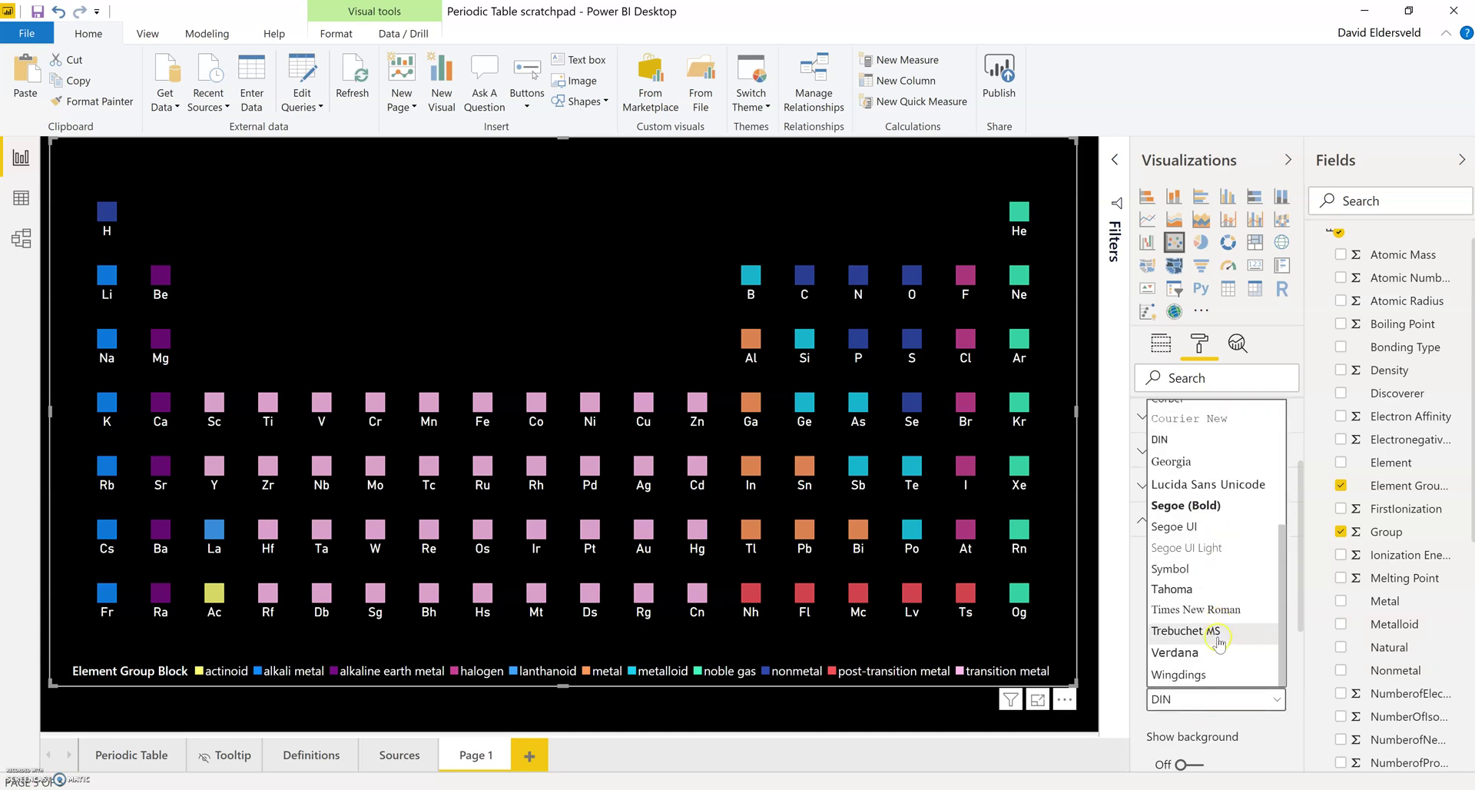
left_click(1200, 526)
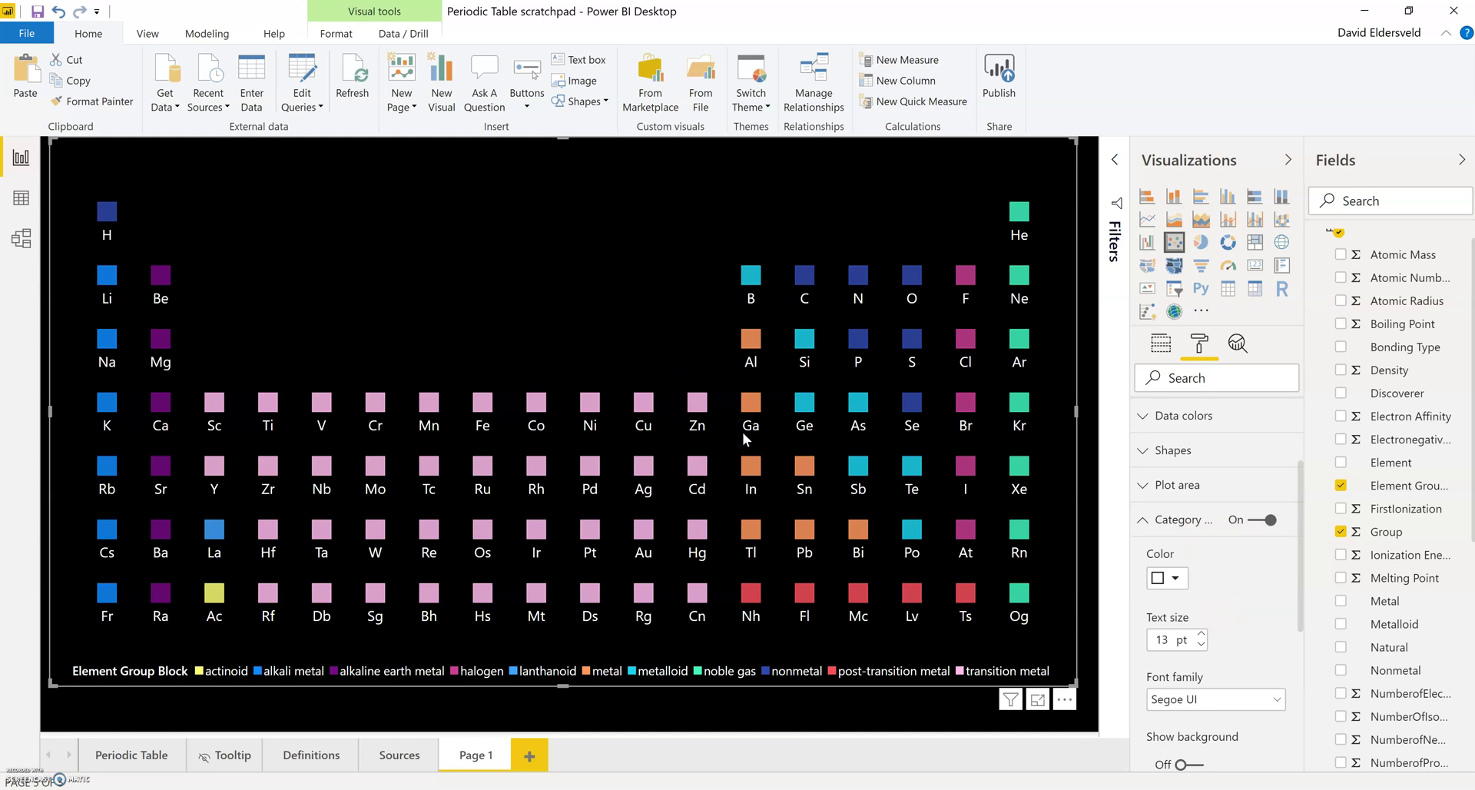
left_click(161, 756)
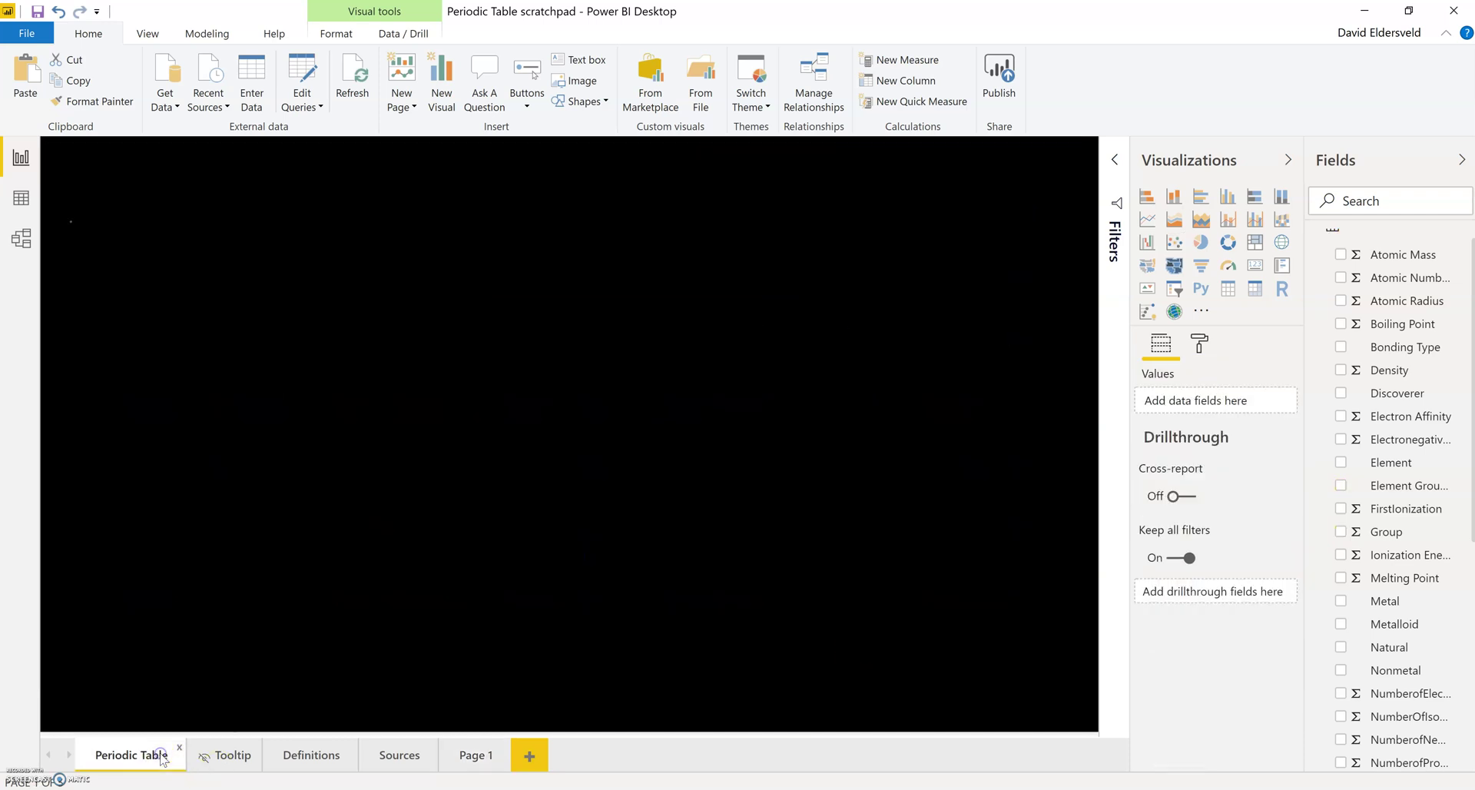
left_click(464, 756)
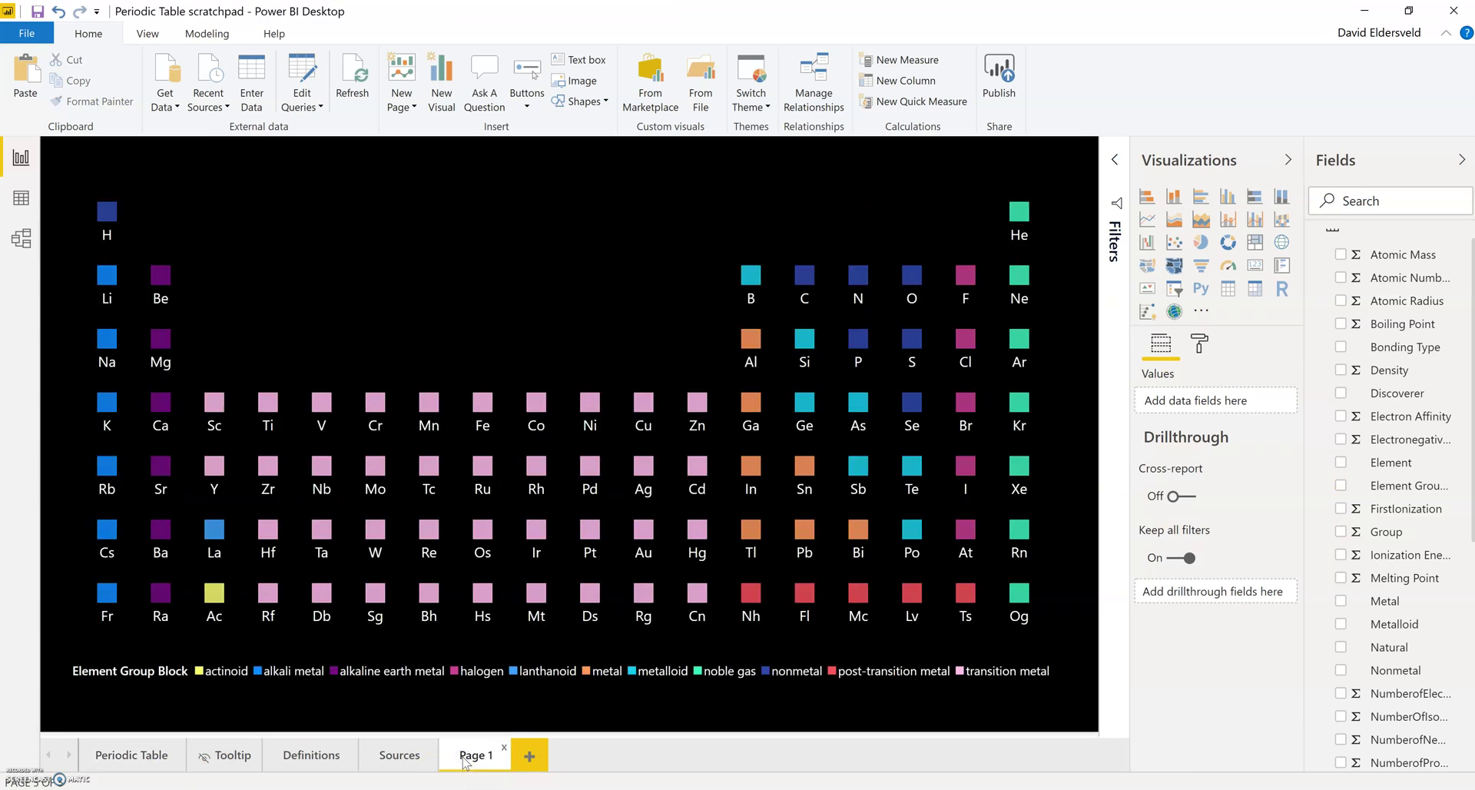